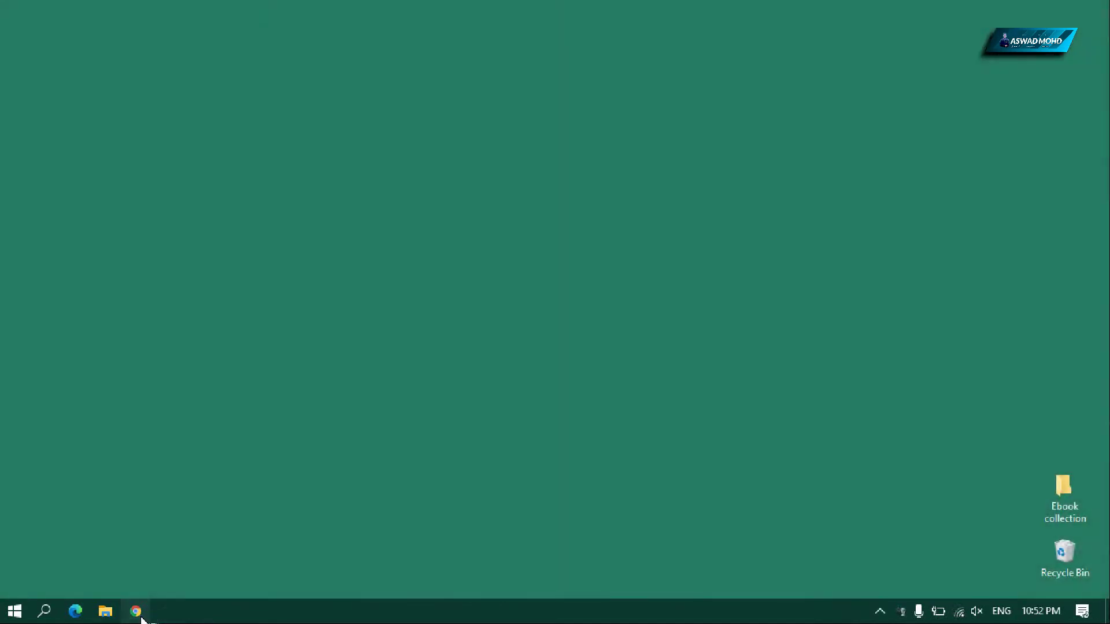
In a new Chrome tab, search Google for 'free stock image'.
{"action": "left_click", "coordinate": [141, 616]}
{"action": "left_click", "coordinate": [219, 12]}
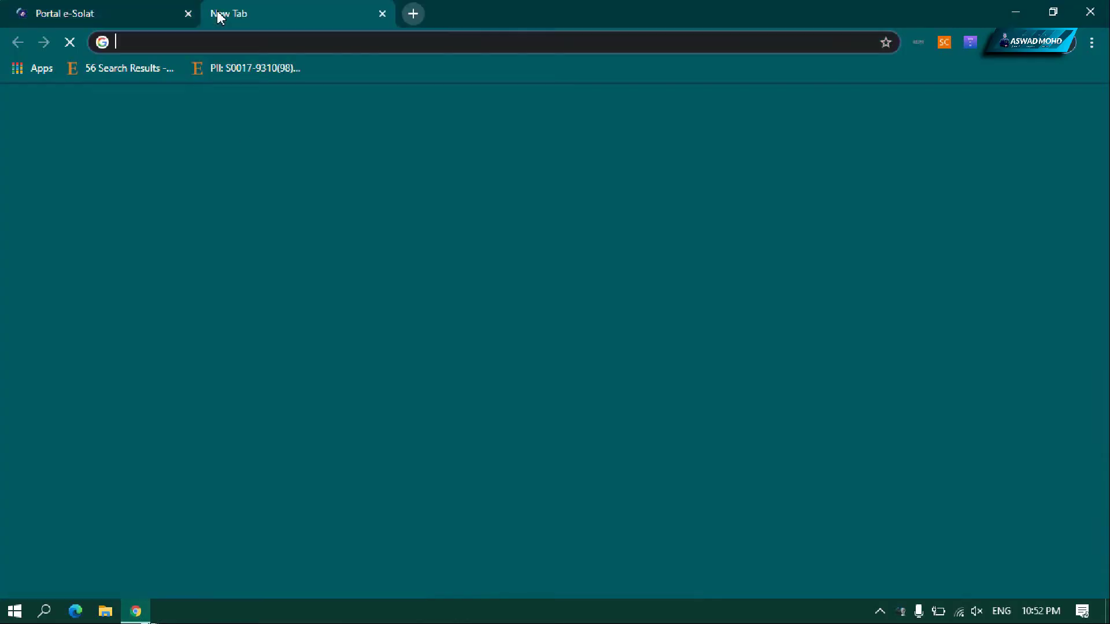
{"action": "type", "text": "f"}
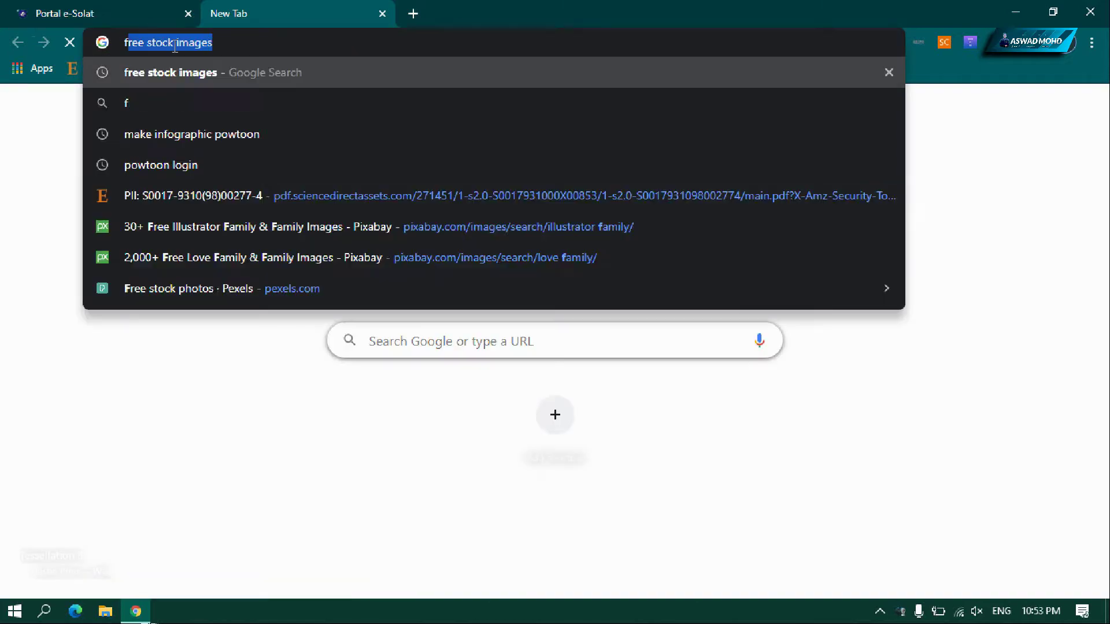
{"action": "type", "text": "ree stoc"}
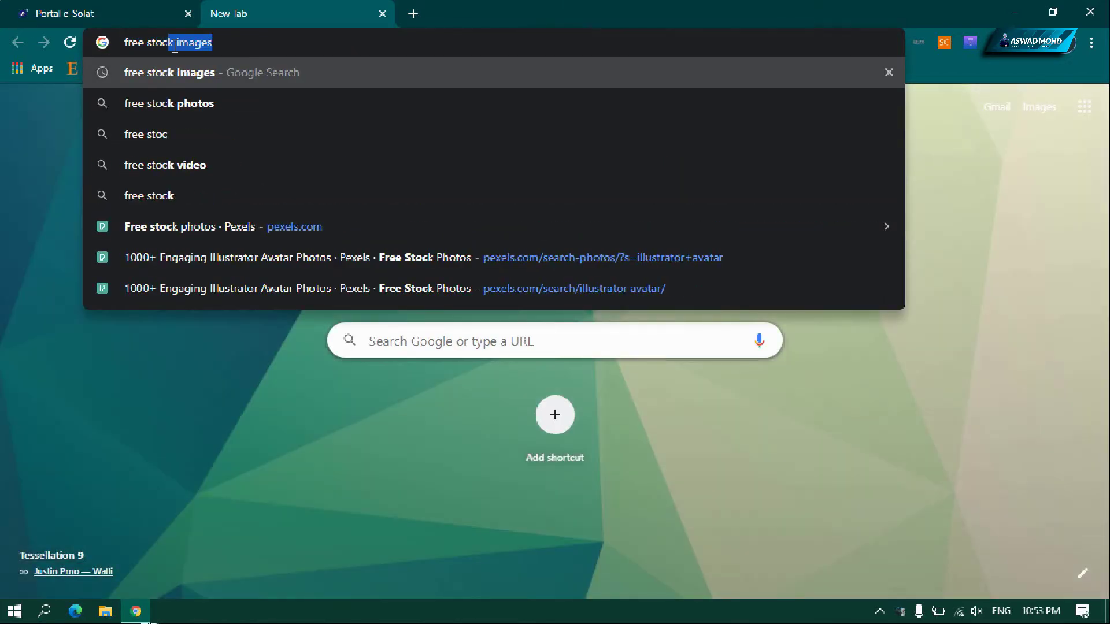
{"action": "type", "text": "k image"}
{"action": "key", "text": "Return"}
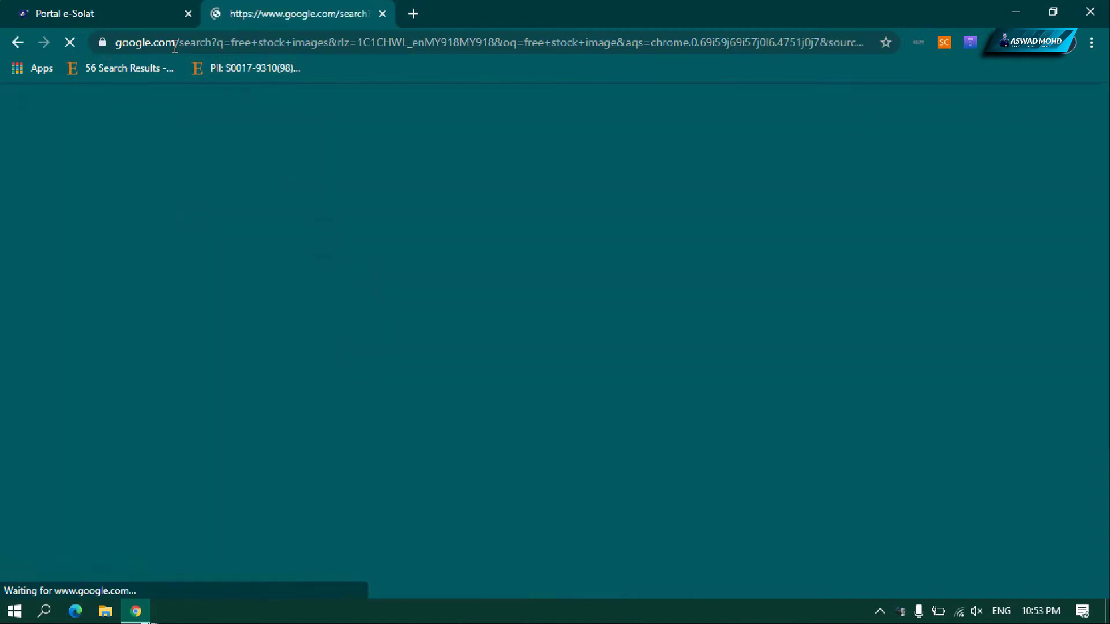
Find the Pixabay result in the search results and open the site.
{"action": "scroll", "coordinate": [144, 208], "scroll_direction": "down", "scroll_amount": 4}
{"action": "scroll", "coordinate": [144, 214], "scroll_direction": "down", "scroll_amount": 4}
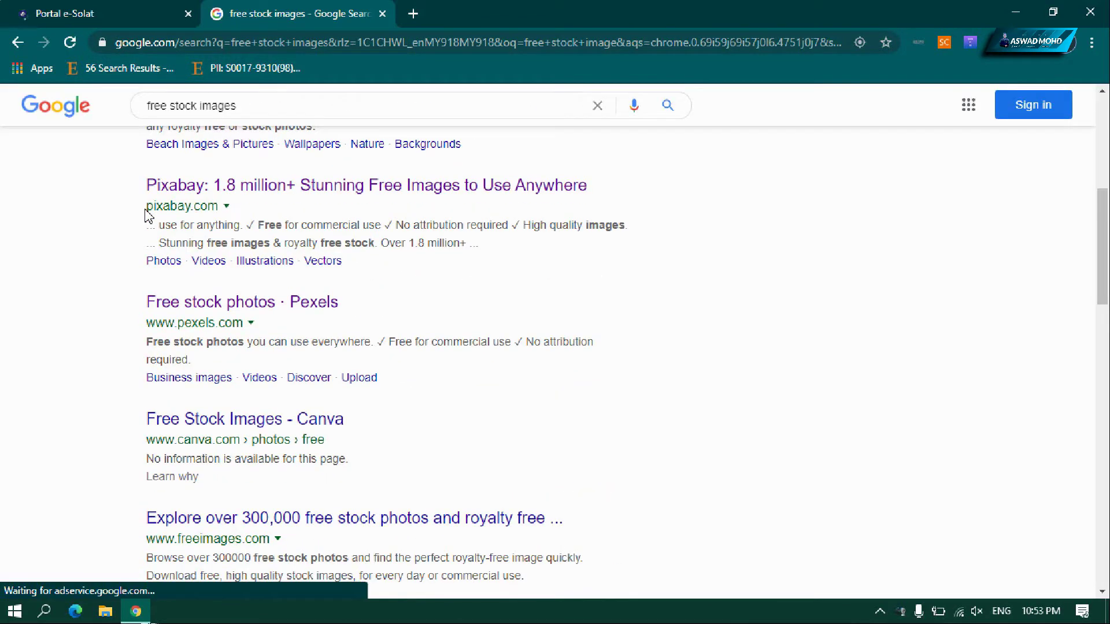
{"action": "scroll", "coordinate": [142, 231], "scroll_direction": "down", "scroll_amount": 1}
{"action": "scroll", "coordinate": [138, 241], "scroll_direction": "down", "scroll_amount": 1}
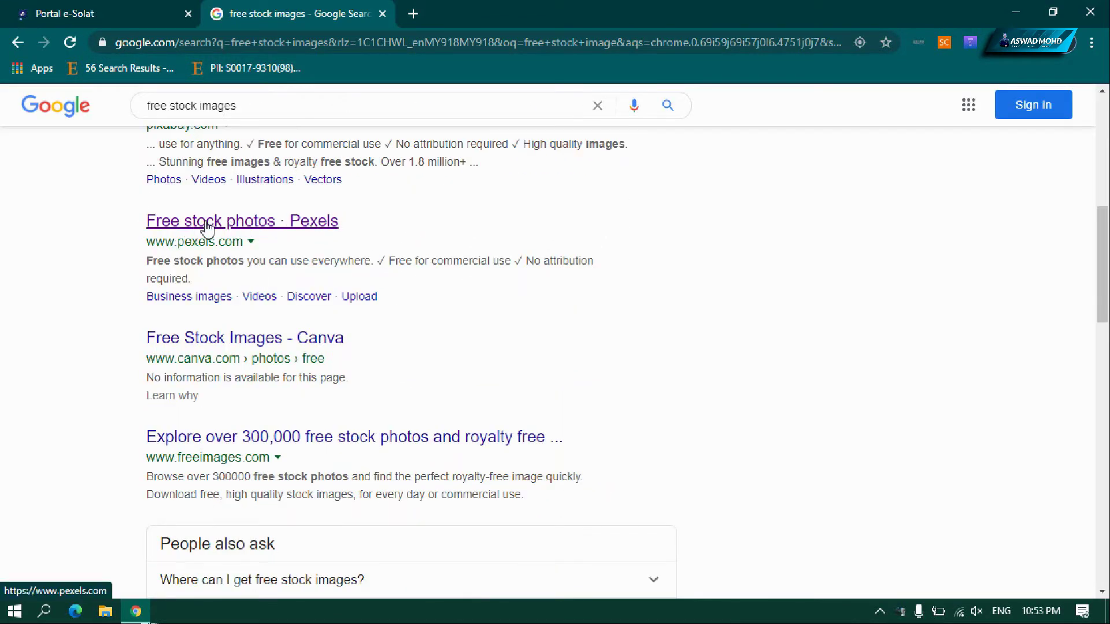
{"action": "scroll", "coordinate": [174, 225], "scroll_direction": "up", "scroll_amount": 3}
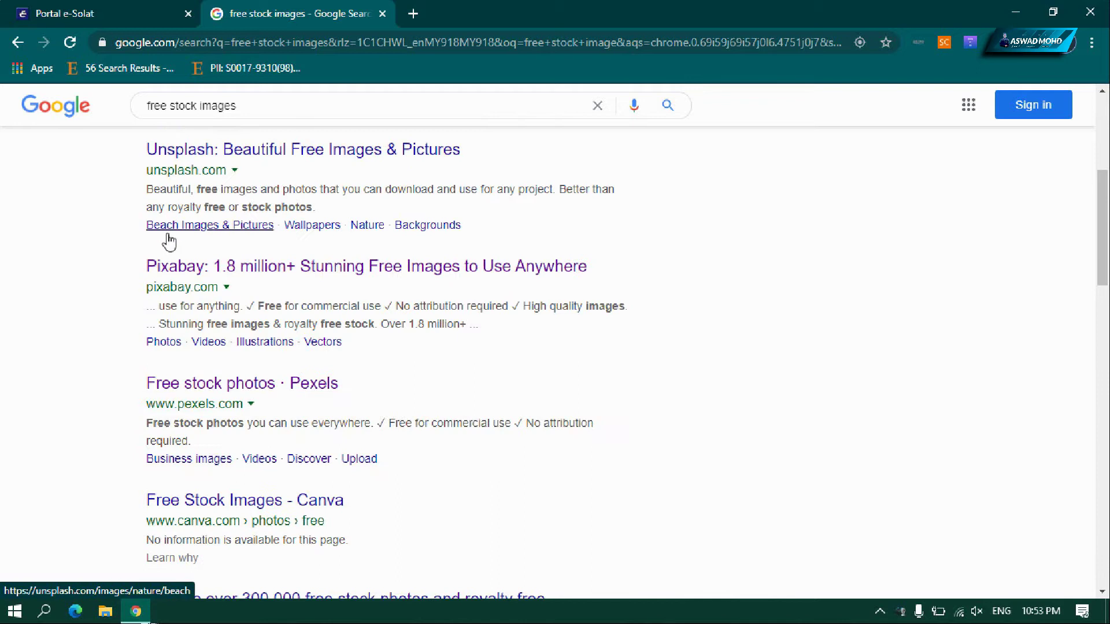
{"action": "left_click", "coordinate": [195, 271]}
{"action": "type", "text": "illustrator avatar"}
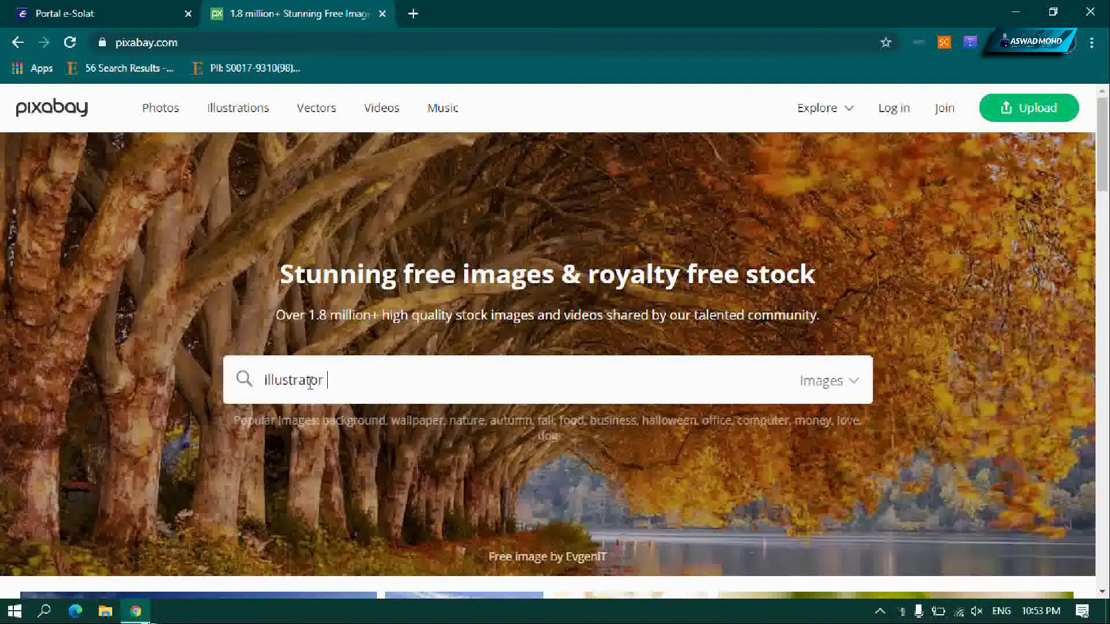
Search Pixabay for 'illustrator avatar' and open the bearded and mustached avatar pages in background tabs.
{"action": "key", "text": "Return"}
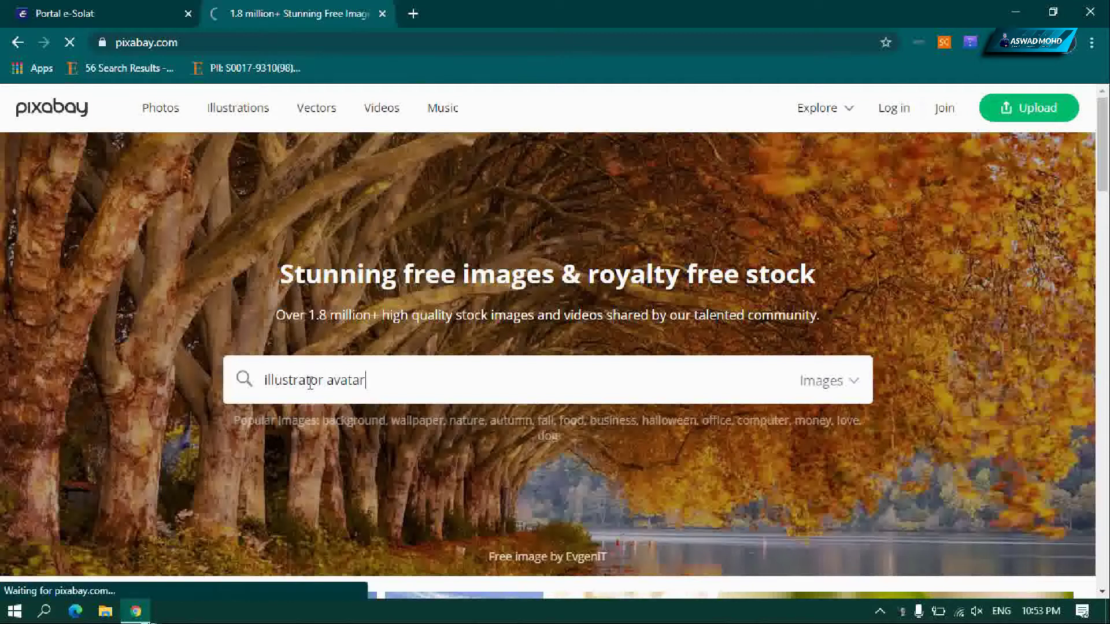
{"action": "scroll", "coordinate": [516, 368], "scroll_direction": "down", "scroll_amount": 3}
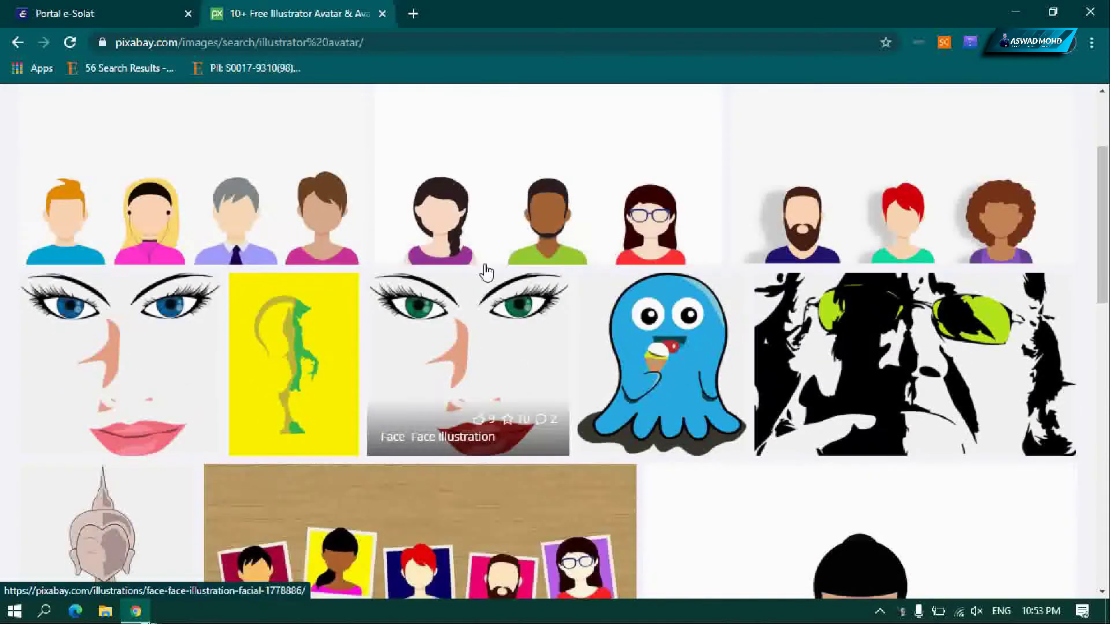
{"action": "scroll", "coordinate": [445, 345], "scroll_direction": "down", "scroll_amount": 3}
{"action": "scroll", "coordinate": [444, 345], "scroll_direction": "down", "scroll_amount": 1}
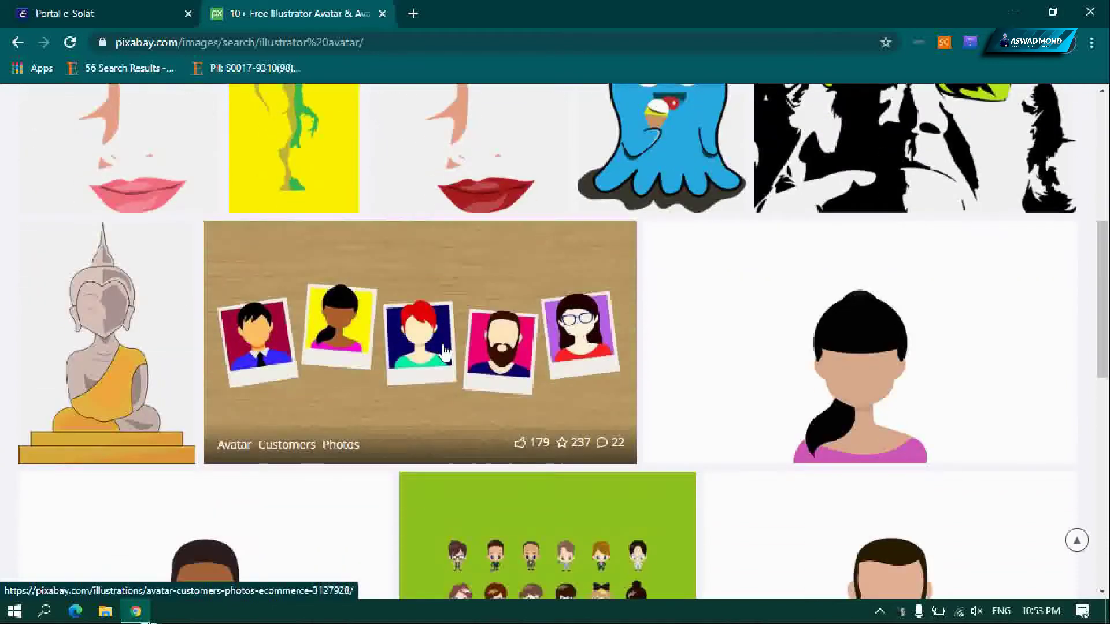
{"action": "scroll", "coordinate": [445, 345], "scroll_direction": "down", "scroll_amount": 6}
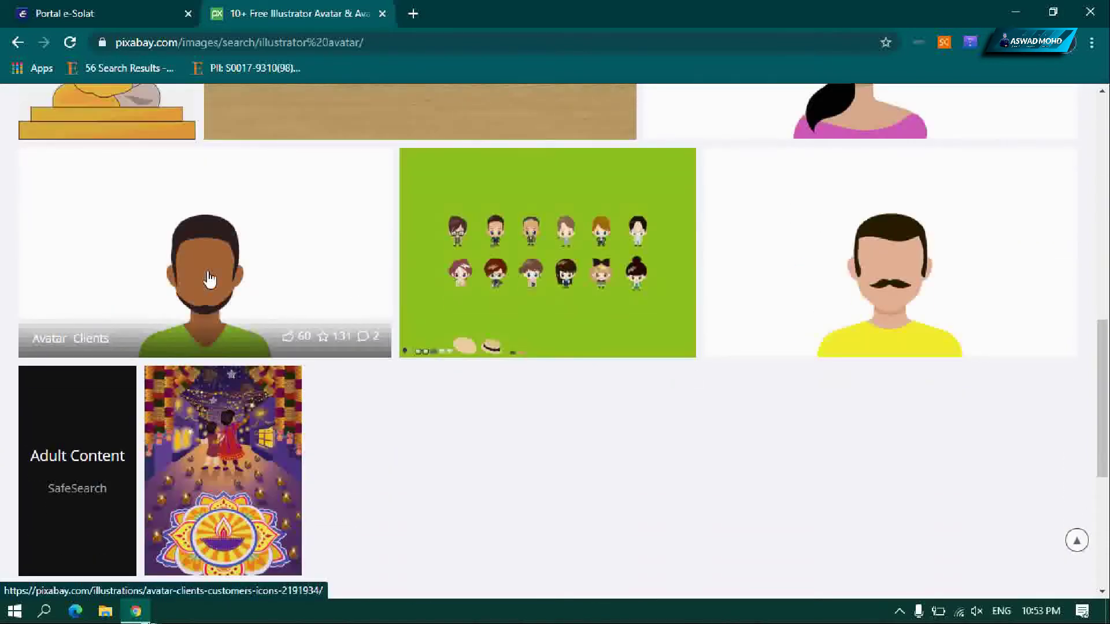
{"action": "right_click", "coordinate": [210, 279]}
{"action": "left_click", "coordinate": [235, 286]}
{"action": "right_click", "coordinate": [872, 286]}
{"action": "left_click", "coordinate": [881, 293]}
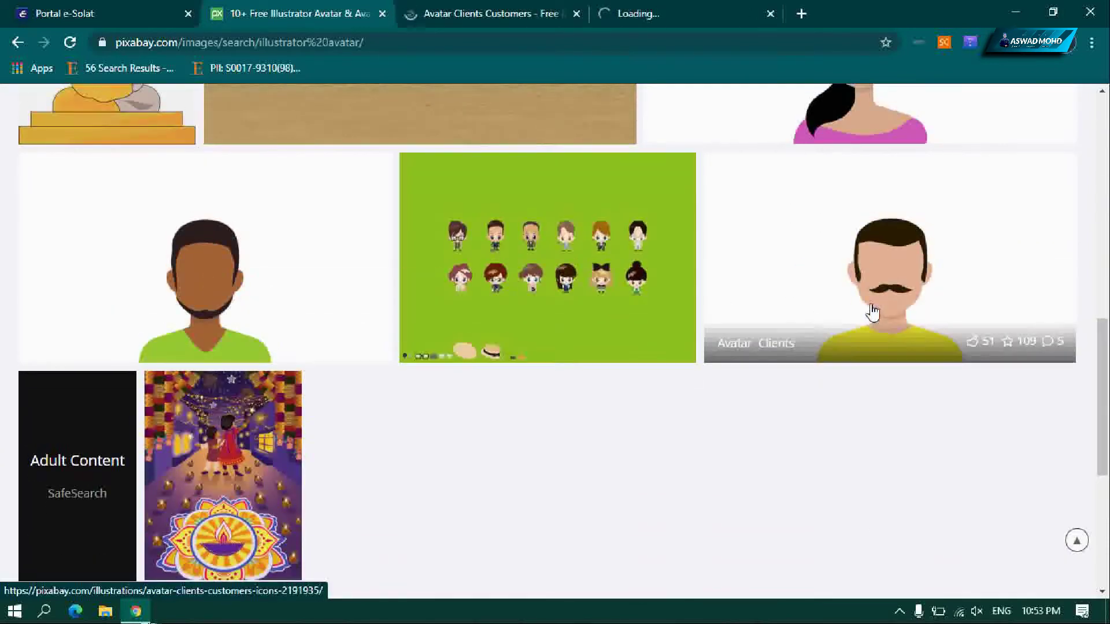
{"action": "scroll", "coordinate": [871, 312], "scroll_direction": "up", "scroll_amount": 6}
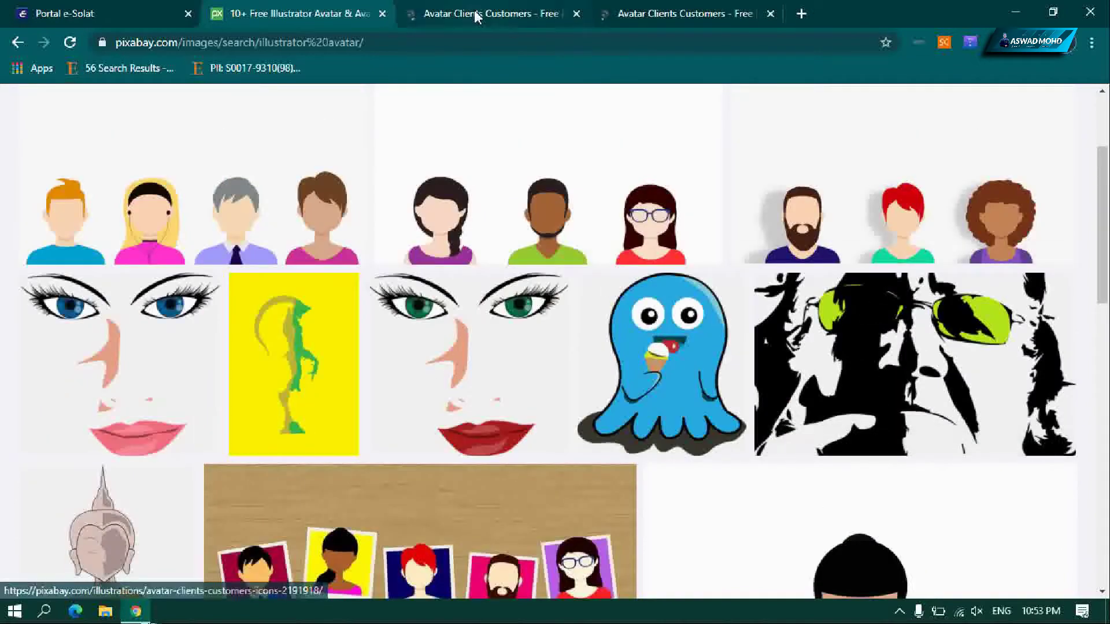
Download the bearded avatar at 1280×720, passing the reCAPTCHA check.
{"action": "key", "text": "ctrl+Tab"}
{"action": "left_click", "coordinate": [945, 420]}
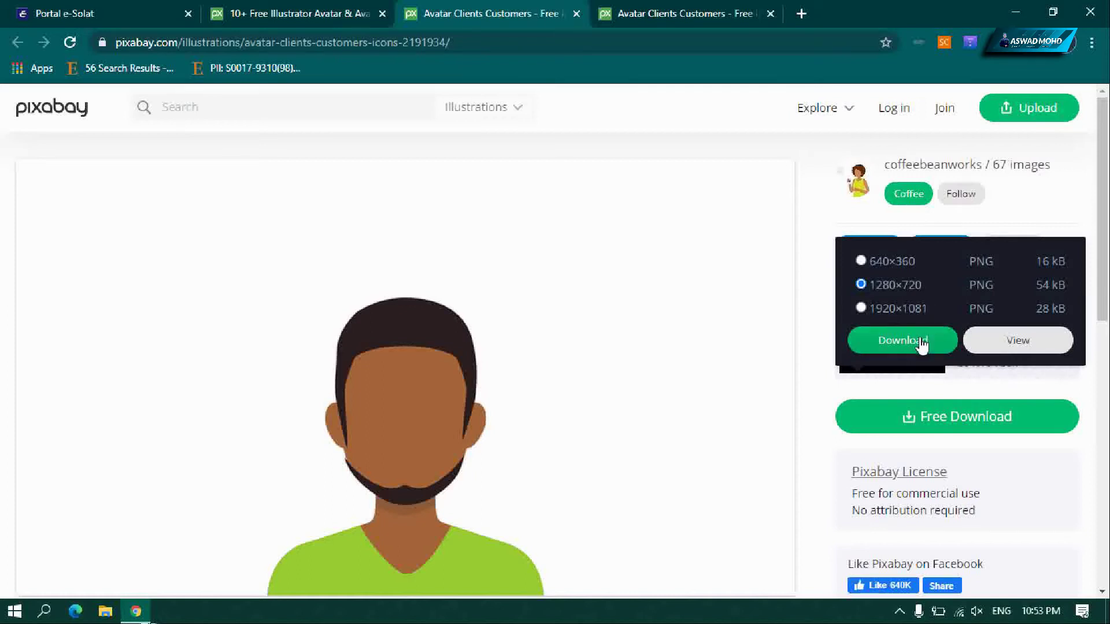
{"action": "left_click", "coordinate": [921, 341]}
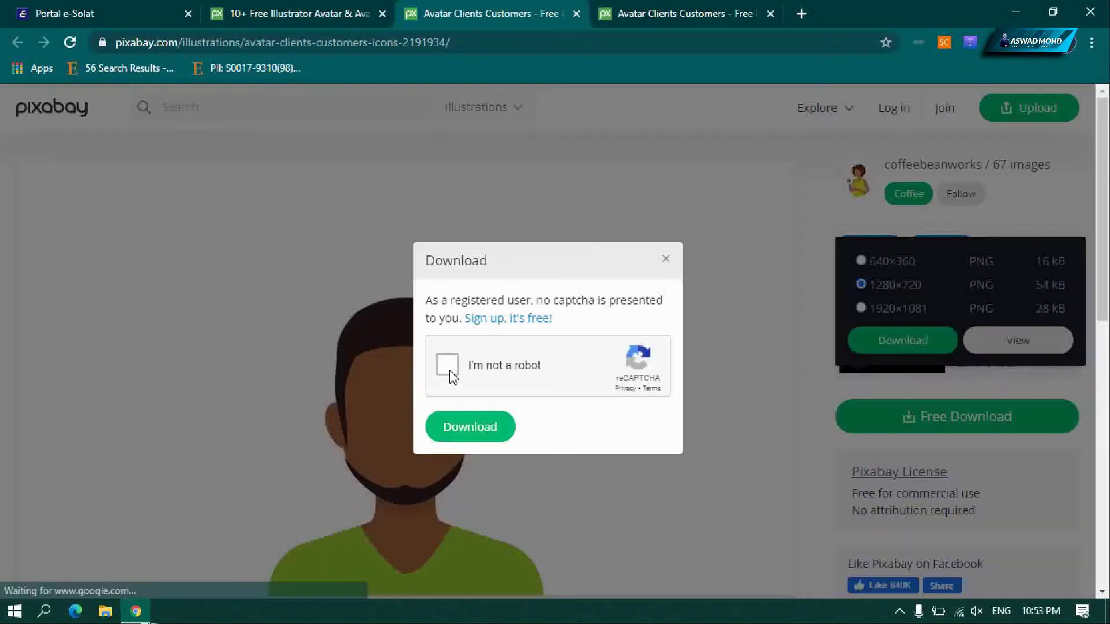
{"action": "left_click", "coordinate": [449, 370]}
{"action": "left_click", "coordinate": [483, 429]}
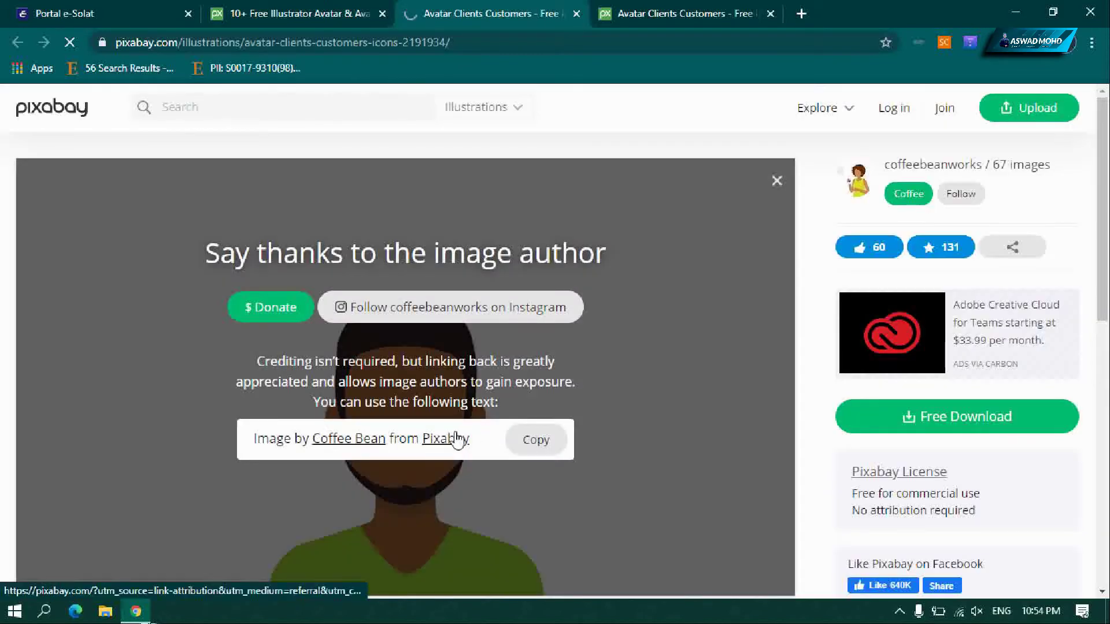
{"action": "left_click", "coordinate": [776, 185]}
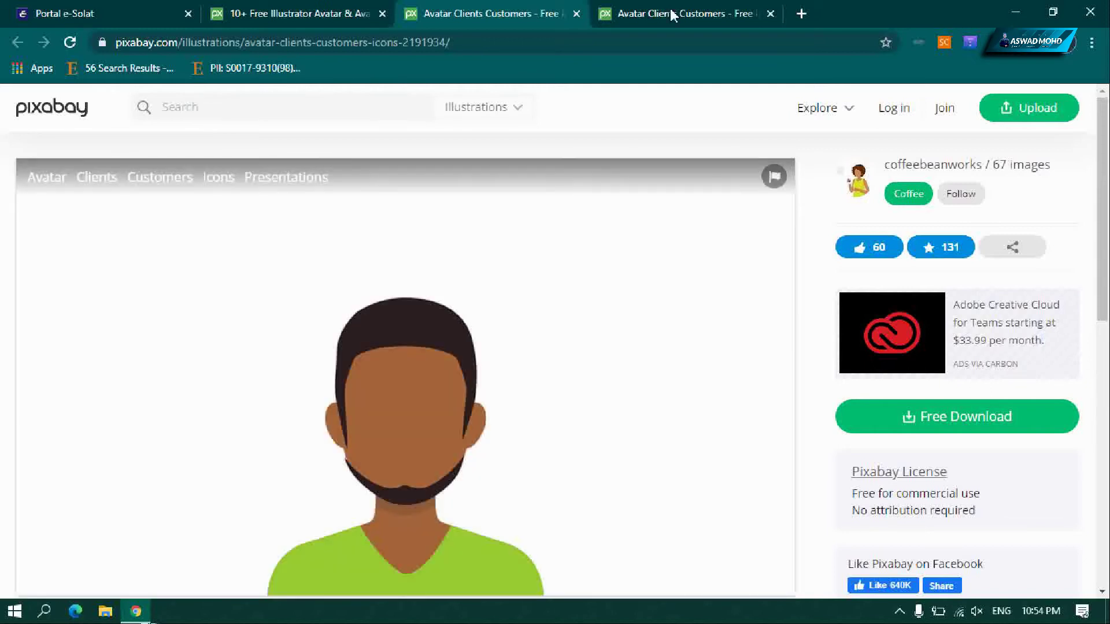
Download the mustached avatar at 1280×720, then return to the avatar search results.
{"action": "left_click", "coordinate": [647, 8]}
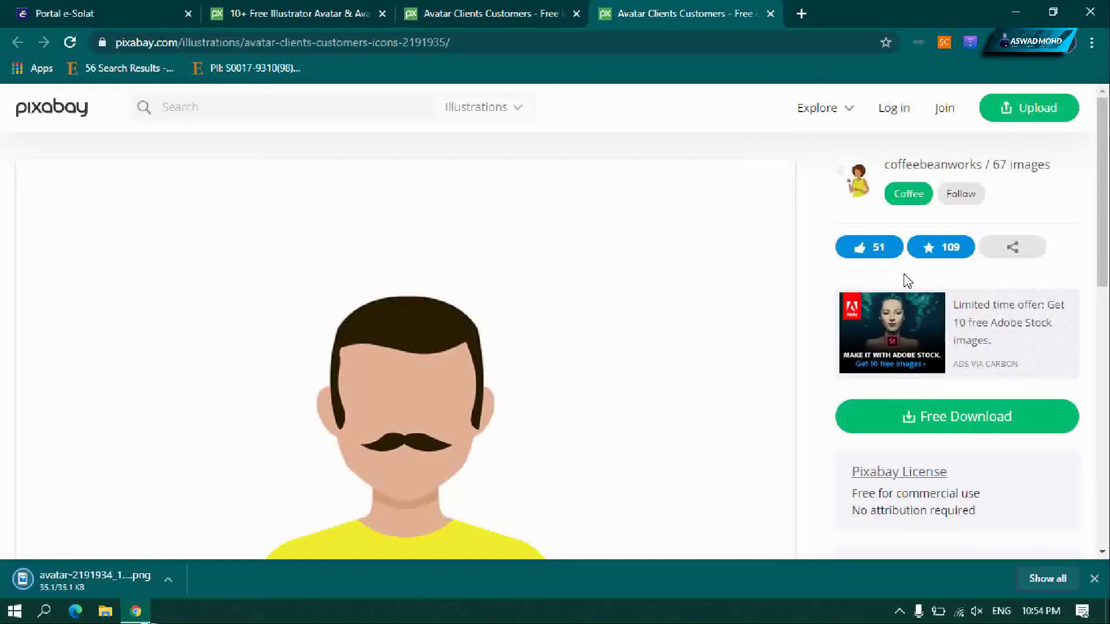
{"action": "left_click", "coordinate": [903, 417]}
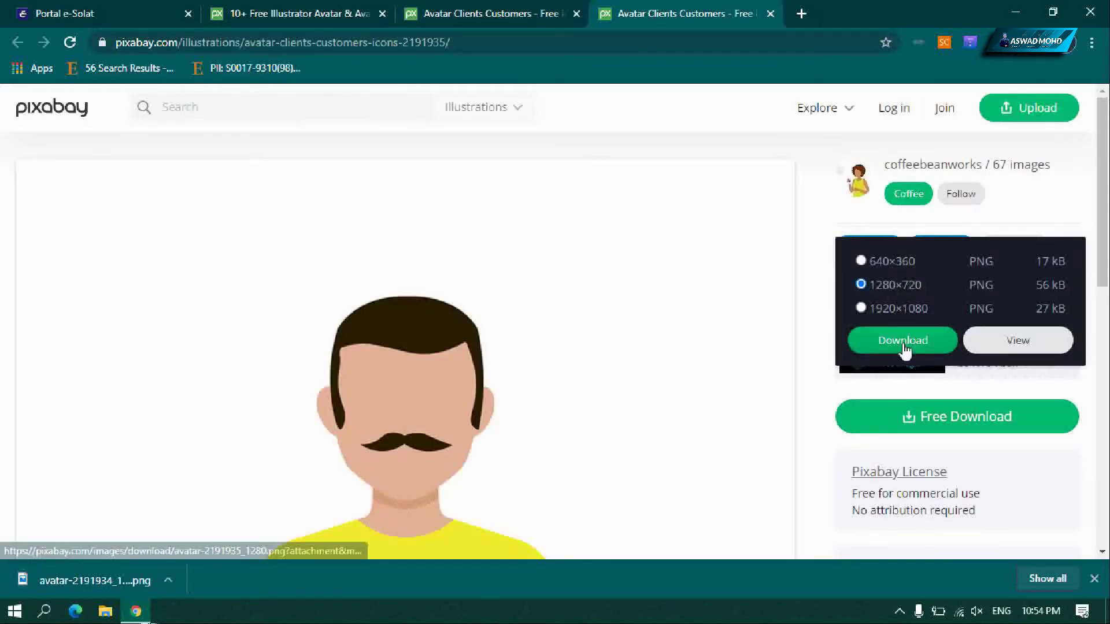
{"action": "left_click", "coordinate": [904, 345]}
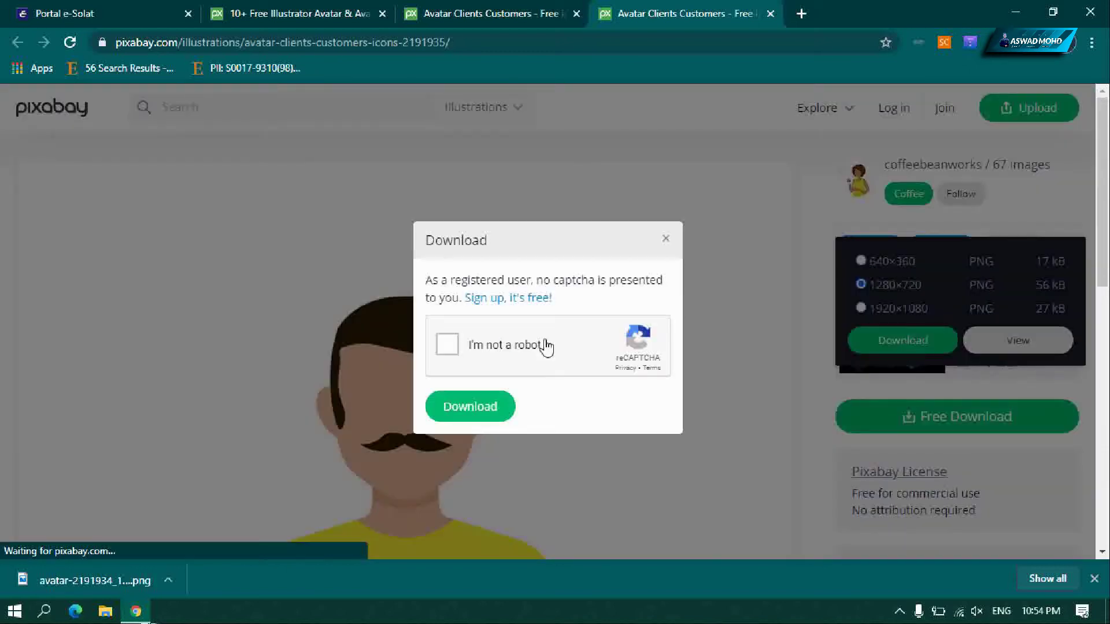
{"action": "left_click", "coordinate": [499, 419]}
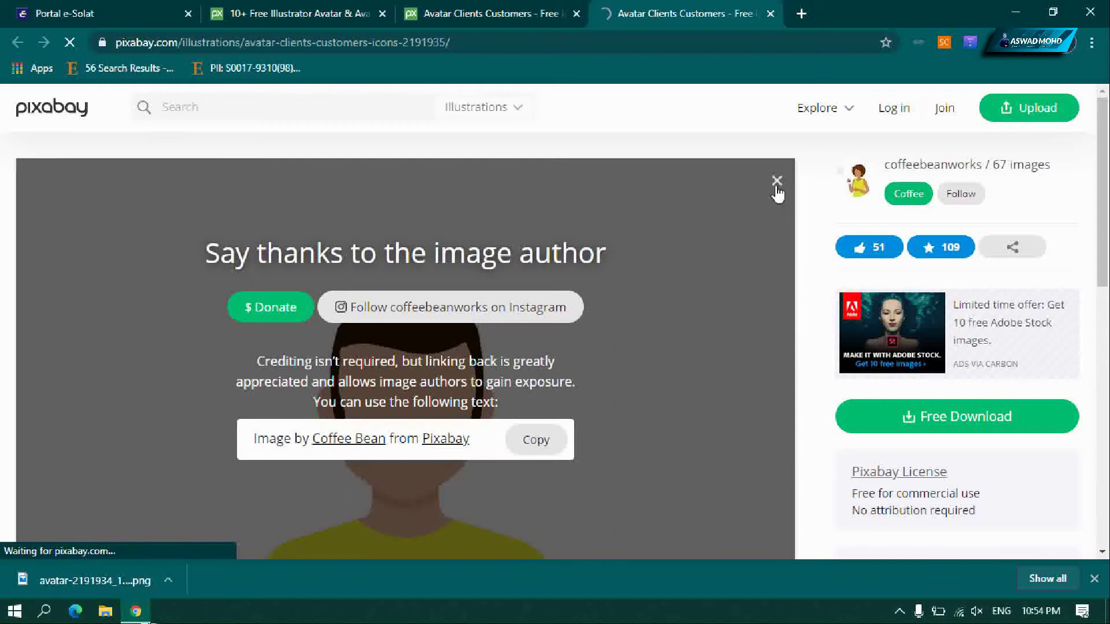
{"action": "left_click", "coordinate": [777, 181]}
{"action": "left_click", "coordinate": [466, 15]}
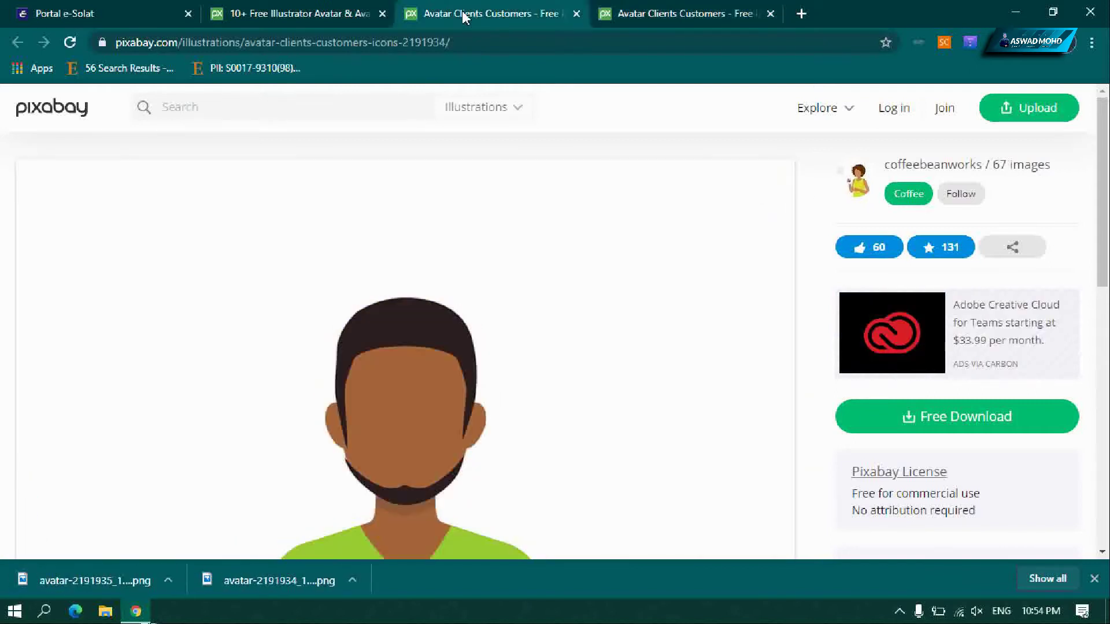
{"action": "left_click", "coordinate": [316, 13]}
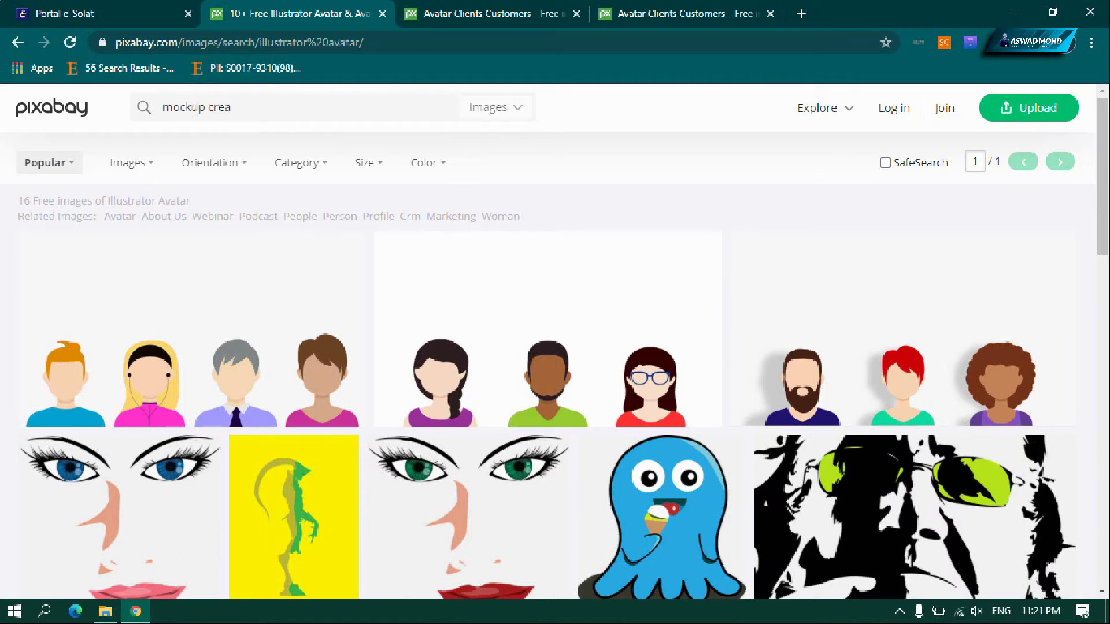
Search Pixabay for mockup creative images and open the A4 Page Paper photo.
{"action": "key", "text": "Return"}
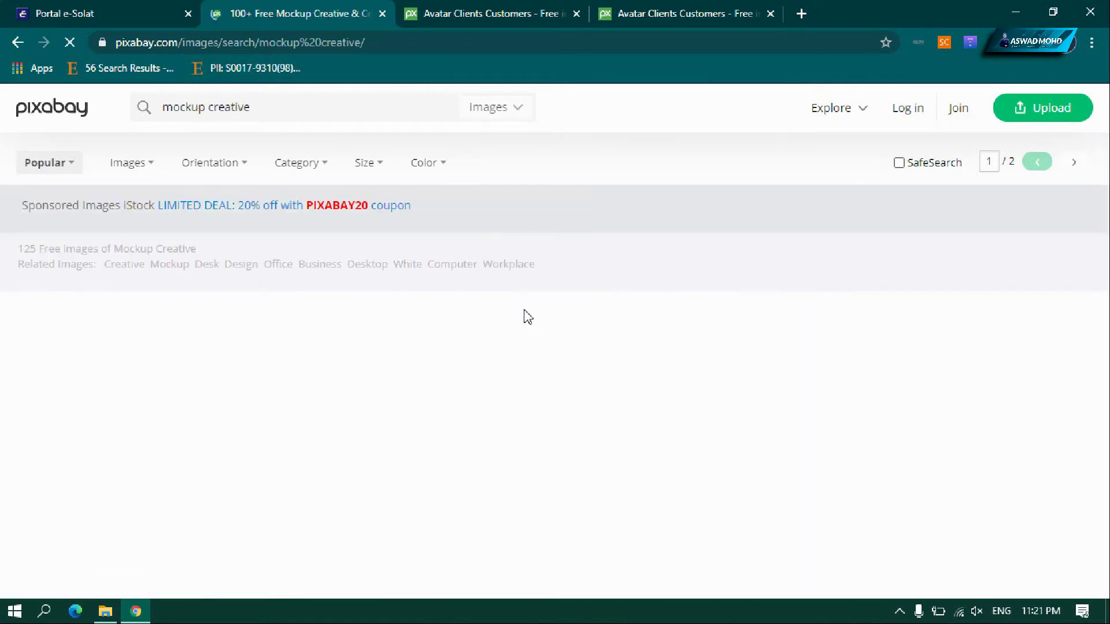
{"action": "scroll", "coordinate": [566, 347], "scroll_direction": "down", "scroll_amount": 8}
{"action": "scroll", "coordinate": [574, 346], "scroll_direction": "down", "scroll_amount": 4}
{"action": "scroll", "coordinate": [575, 347], "scroll_direction": "down", "scroll_amount": 5}
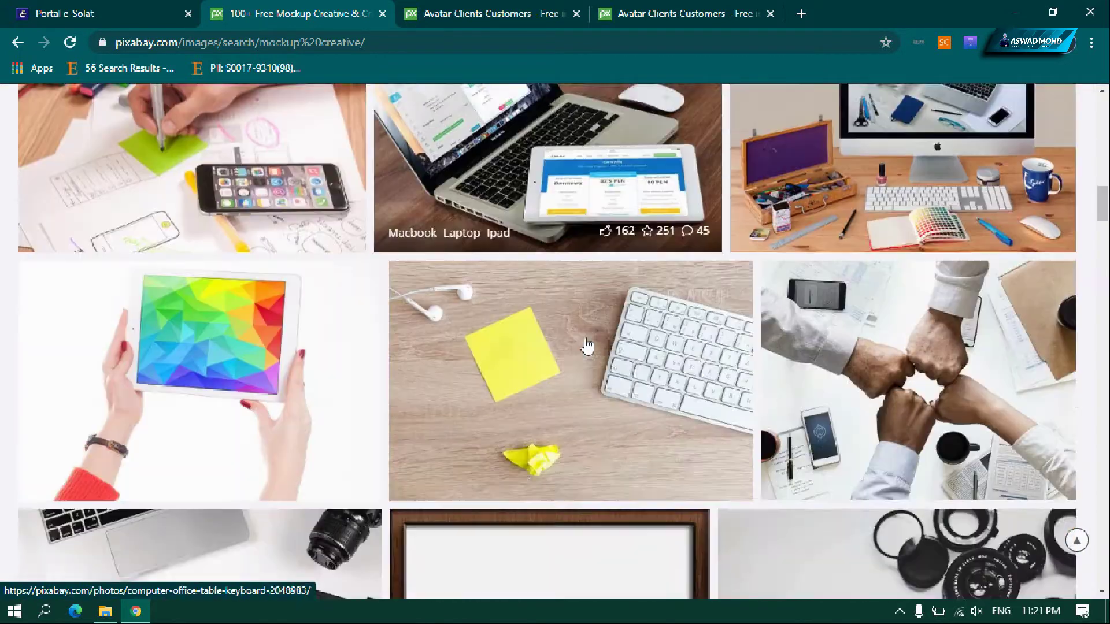
{"action": "scroll", "coordinate": [587, 347], "scroll_direction": "down", "scroll_amount": 5}
{"action": "scroll", "coordinate": [665, 341], "scroll_direction": "down", "scroll_amount": 5}
{"action": "scroll", "coordinate": [735, 332], "scroll_direction": "down", "scroll_amount": 5}
{"action": "scroll", "coordinate": [356, 332], "scroll_direction": "down", "scroll_amount": 6}
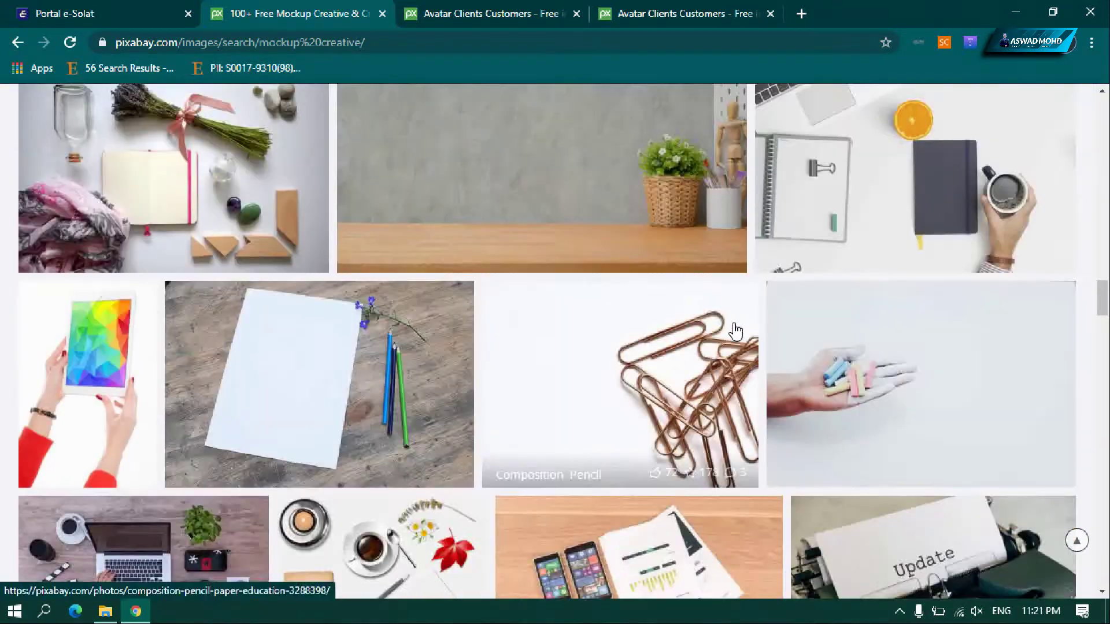
{"action": "scroll", "coordinate": [578, 338], "scroll_direction": "down", "scroll_amount": 6}
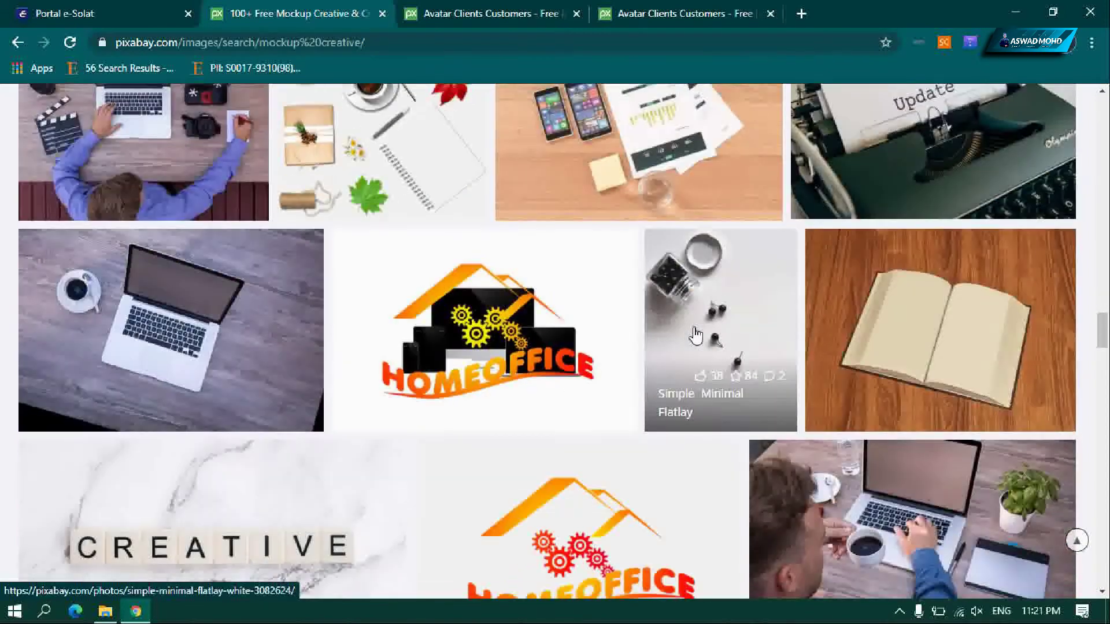
{"action": "scroll", "coordinate": [725, 334], "scroll_direction": "down", "scroll_amount": 5}
{"action": "scroll", "coordinate": [727, 334], "scroll_direction": "down", "scroll_amount": 2}
{"action": "scroll", "coordinate": [726, 330], "scroll_direction": "down", "scroll_amount": 5}
{"action": "scroll", "coordinate": [725, 332], "scroll_direction": "down", "scroll_amount": 2}
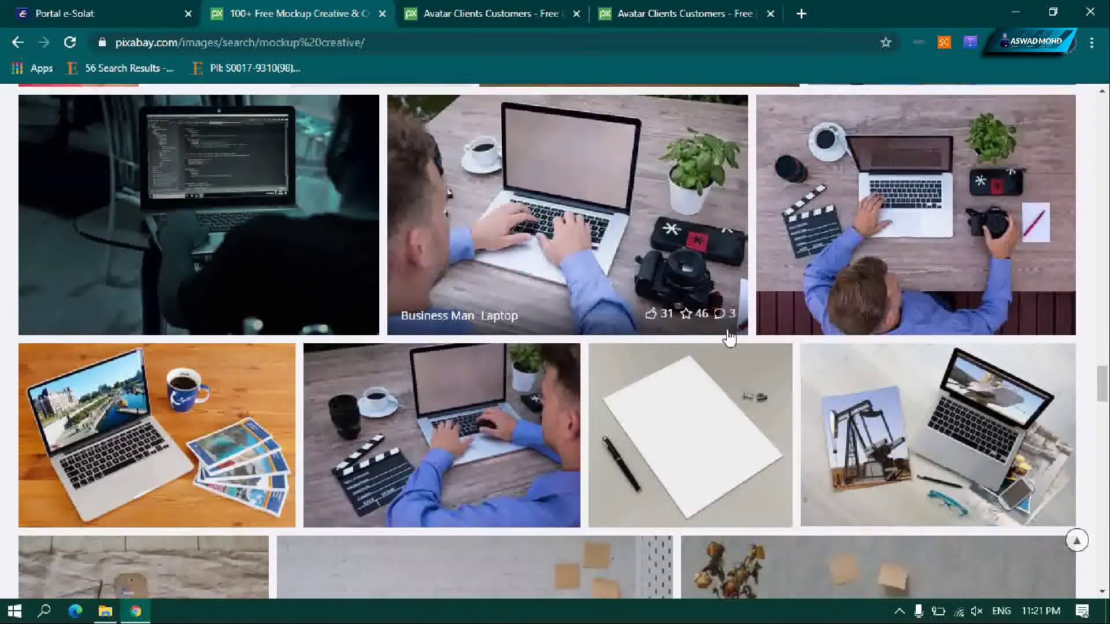
{"action": "scroll", "coordinate": [705, 324], "scroll_direction": "down", "scroll_amount": 2}
{"action": "left_click", "coordinate": [693, 318]}
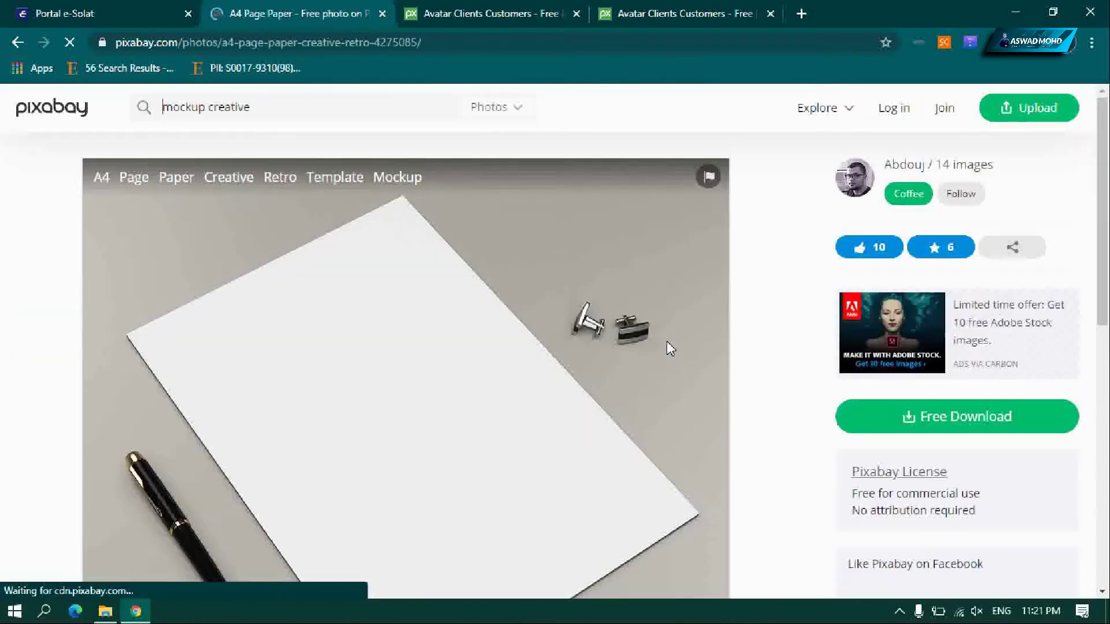
Download the paper photo at 1920×1737 after the robot check, then show the desktop.
{"action": "scroll", "coordinate": [594, 362], "scroll_direction": "down", "scroll_amount": 1}
{"action": "left_click", "coordinate": [904, 341]}
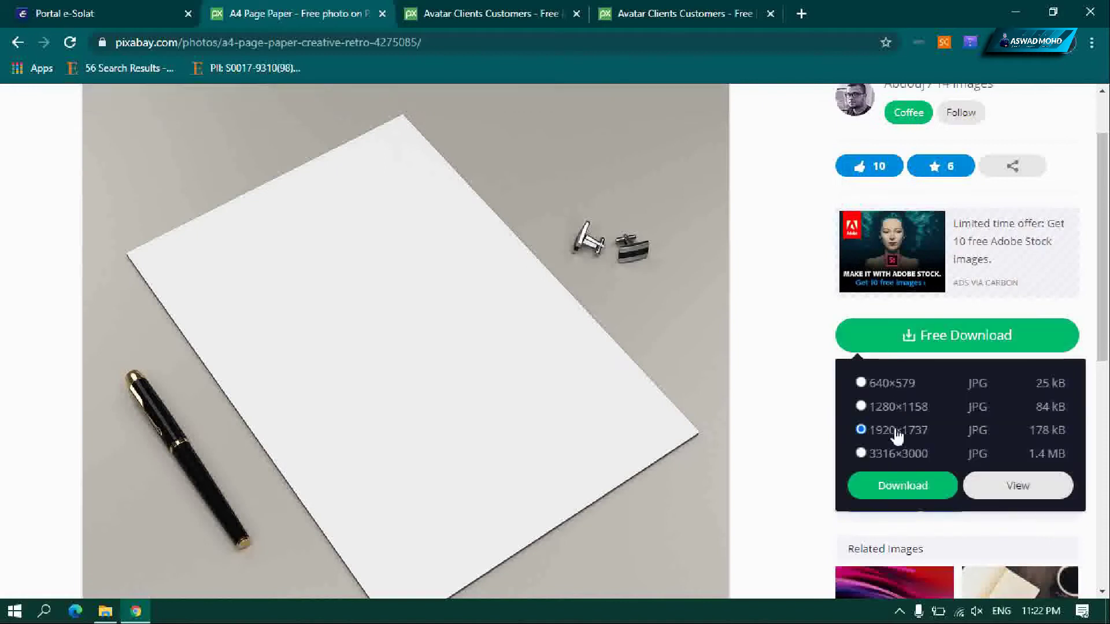
{"action": "left_click", "coordinate": [890, 485]}
{"action": "left_click", "coordinate": [445, 373]}
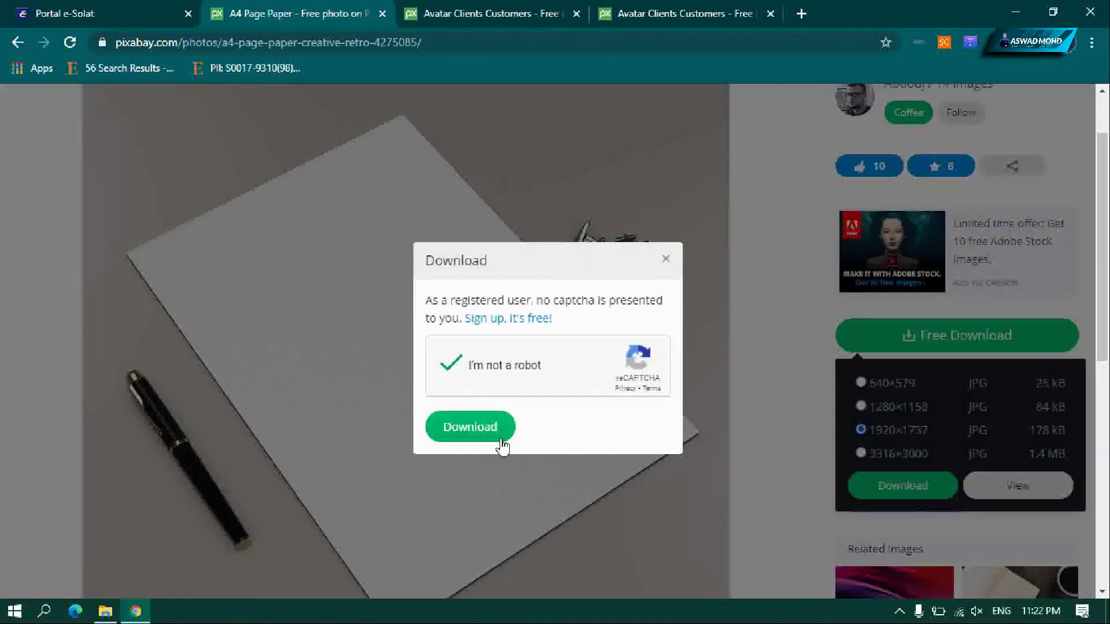
{"action": "left_click", "coordinate": [470, 428]}
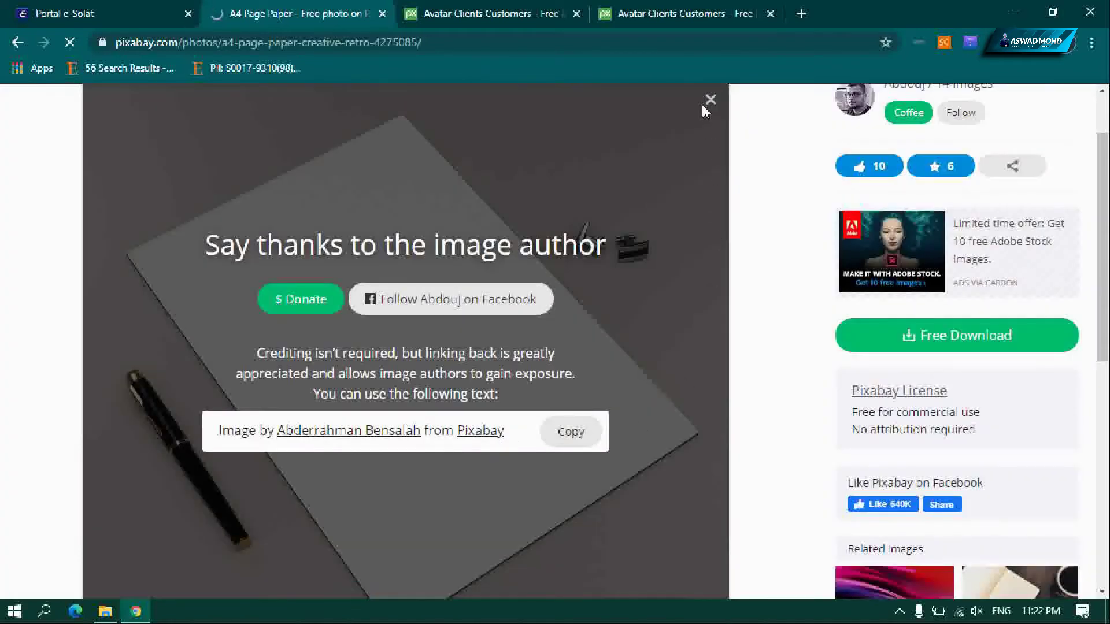
{"action": "left_click", "coordinate": [711, 100]}
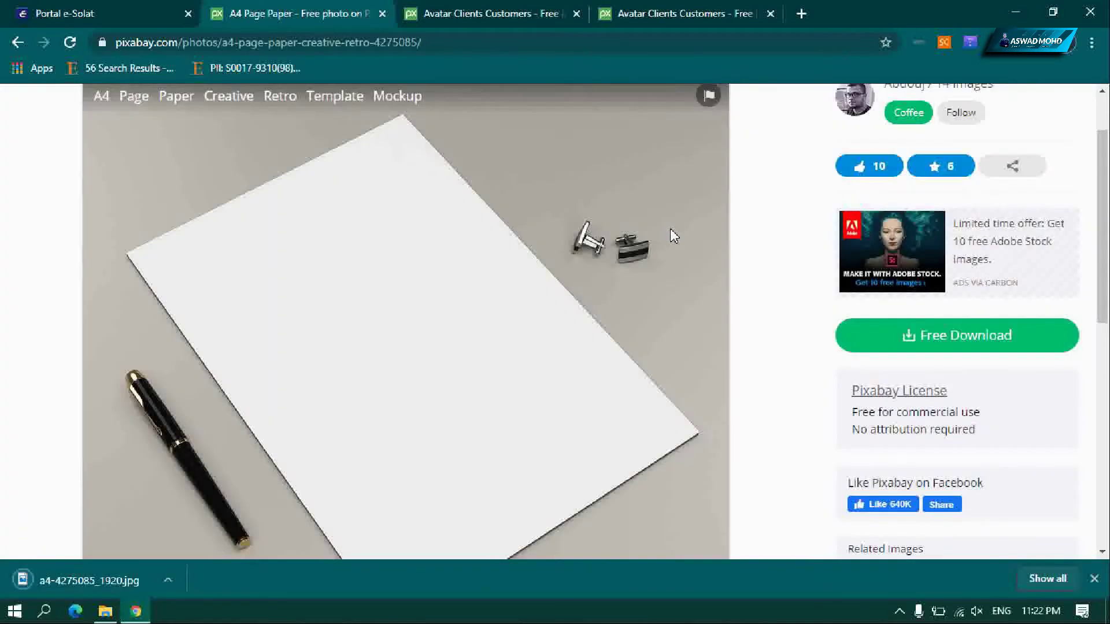
{"action": "left_click", "coordinate": [1106, 611]}
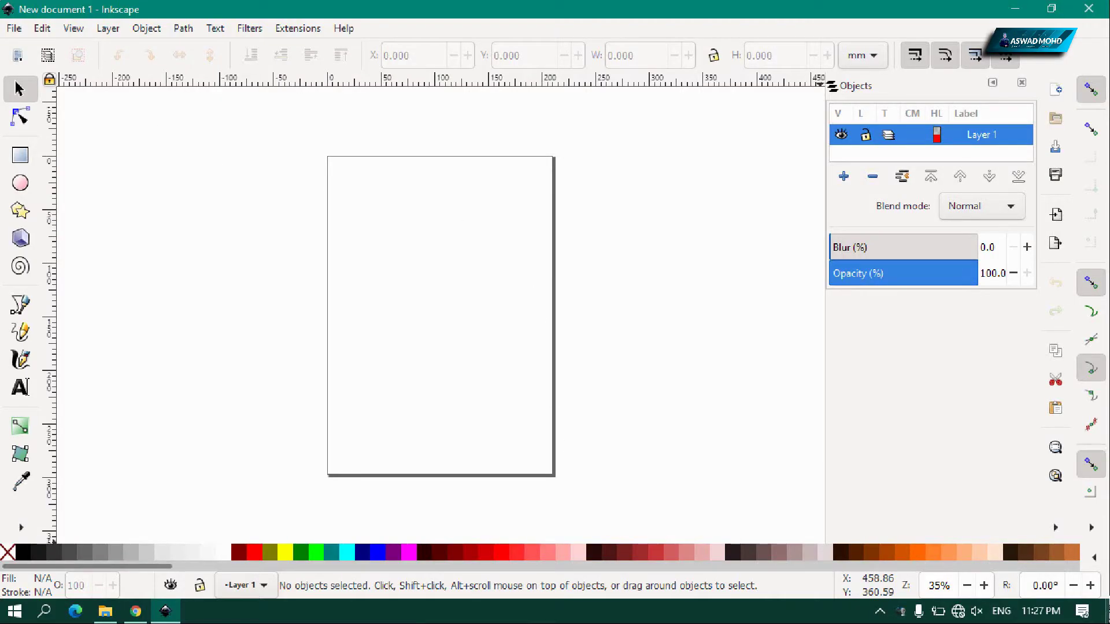
Import the paper photo from the desktop into Inkscape and move it up and right.
{"action": "key", "text": "super+d"}
{"action": "left_click_drag", "start_coordinate": [28, 154], "coordinate": [181, 517]}
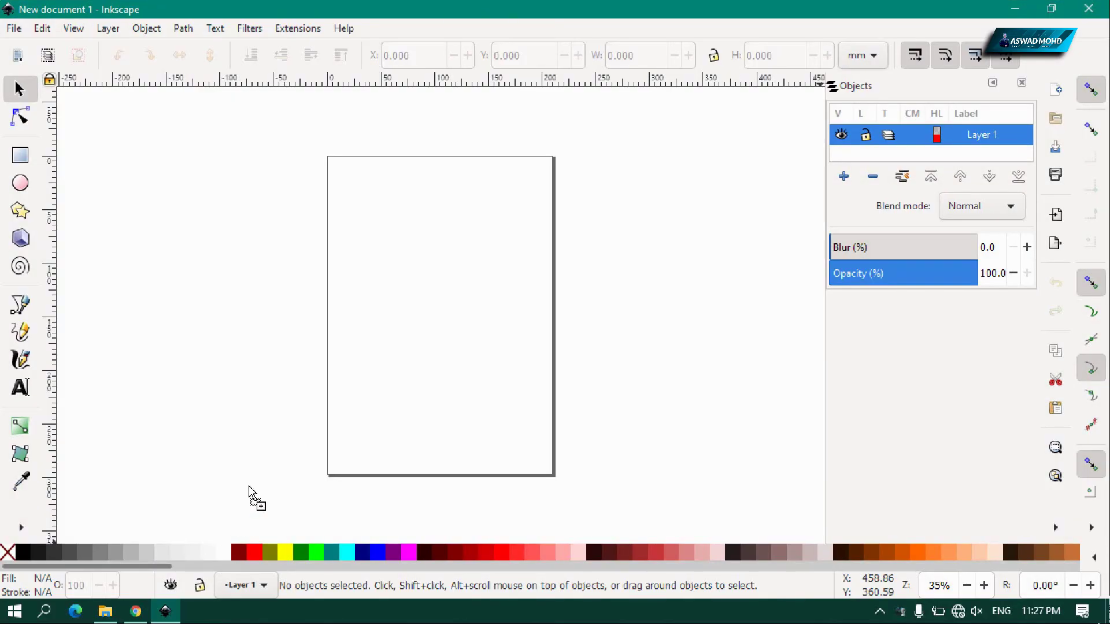
{"action": "left_click_drag", "start_coordinate": [181, 518], "coordinate": [325, 388]}
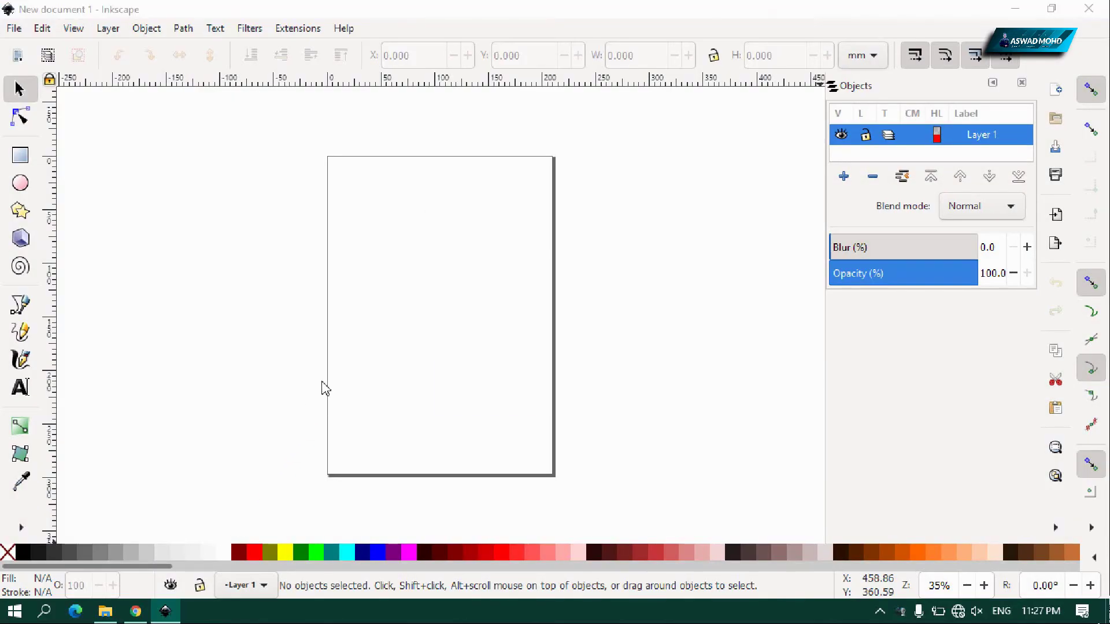
{"action": "left_click", "coordinate": [651, 414]}
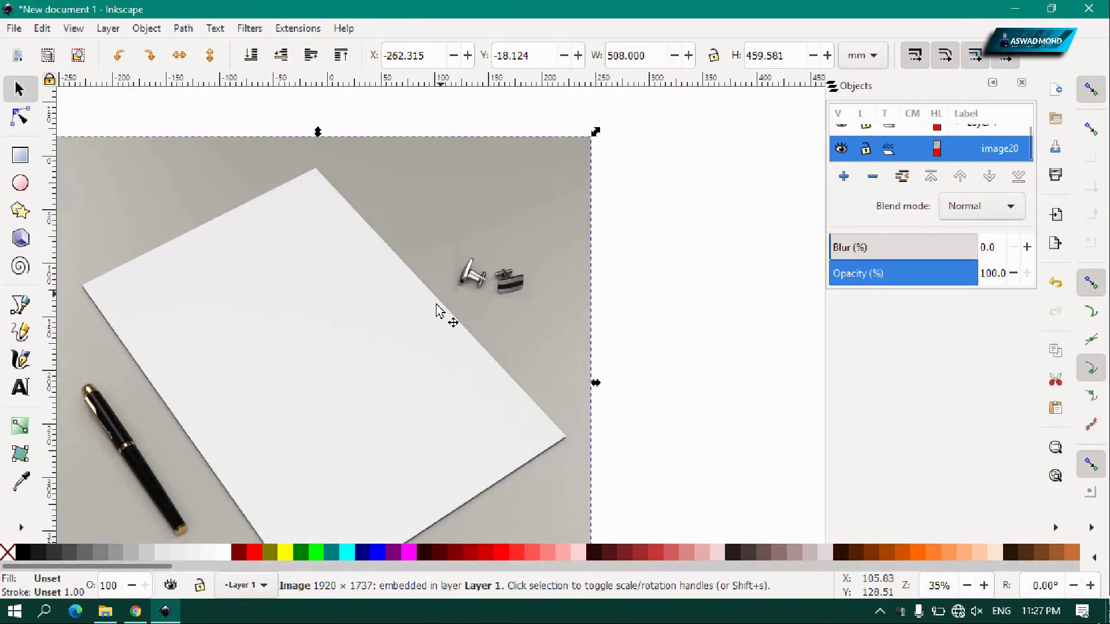
{"action": "scroll", "coordinate": [422, 350], "scroll_direction": "down", "scroll_amount": 1}
{"action": "left_click_drag", "start_coordinate": [402, 360], "coordinate": [451, 302]}
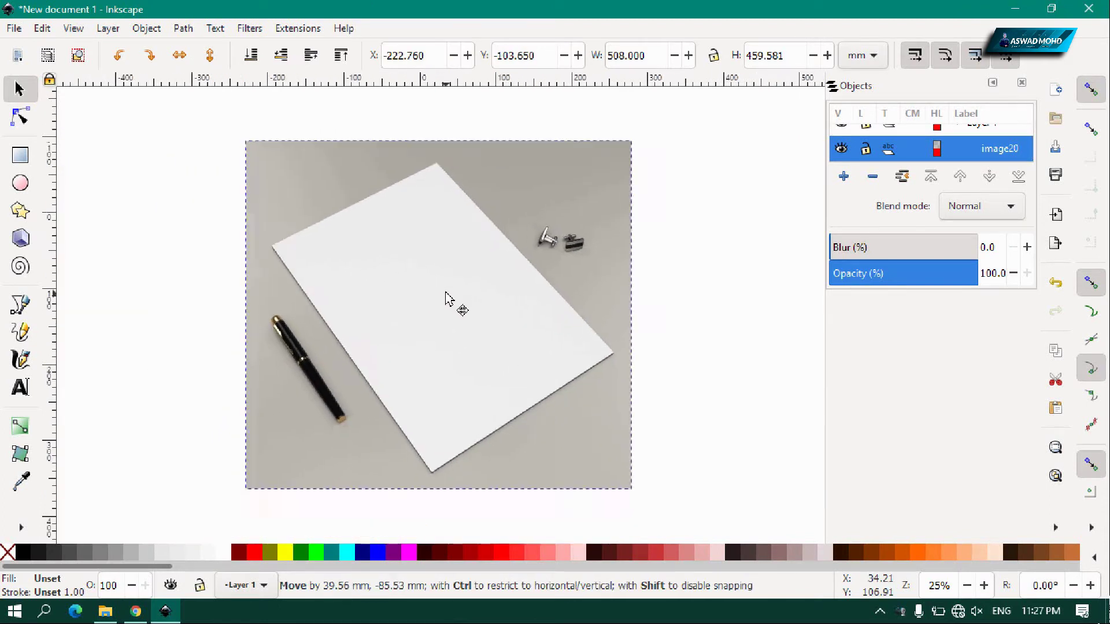
Import both avatar PNGs and stack them upper-left and lower-left of the photo.
{"action": "key", "text": "super+d"}
{"action": "mouse_move", "coordinate": [137, 6]}
{"action": "left_mouse_down"}
{"action": "mouse_move", "coordinate": [52, 87]}
{"action": "mouse_move", "coordinate": [181, 297]}
{"action": "left_mouse_up"}
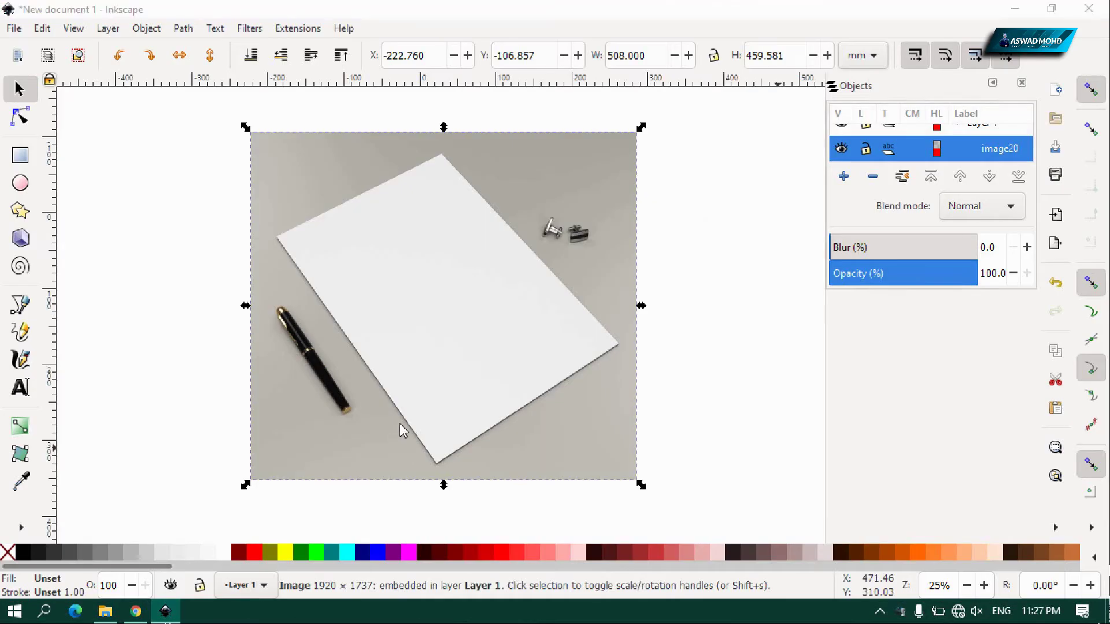
{"action": "left_click_drag", "start_coordinate": [165, 597], "coordinate": [400, 428]}
{"action": "left_click", "coordinate": [642, 416]}
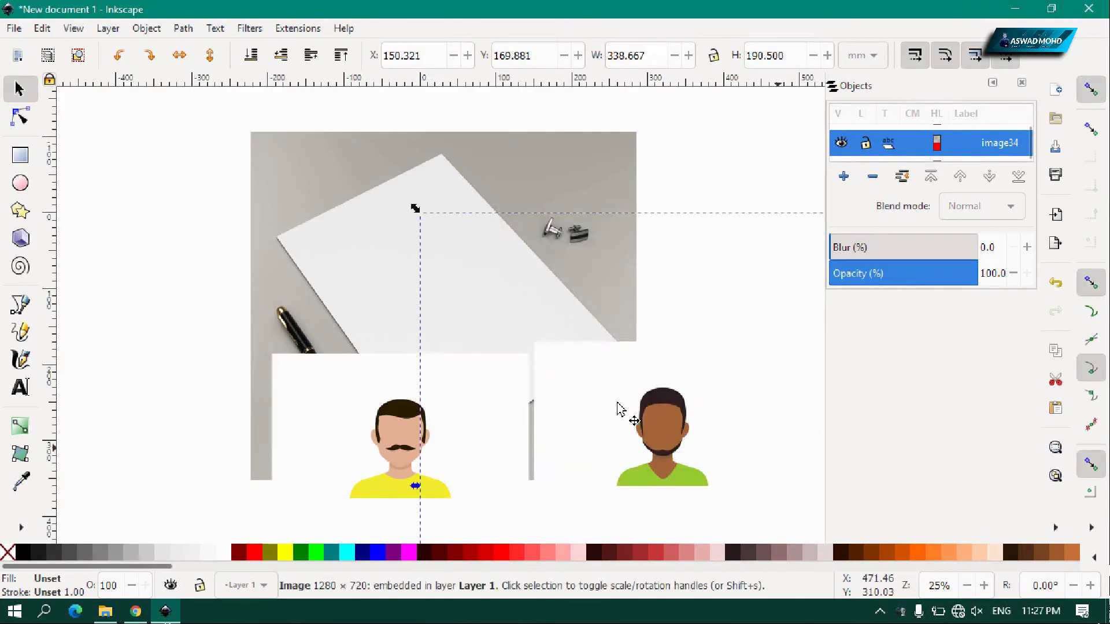
{"action": "scroll", "coordinate": [614, 409], "scroll_direction": "down", "scroll_amount": 1}
{"action": "left_click_drag", "start_coordinate": [484, 433], "coordinate": [255, 261]}
{"action": "left_click_drag", "start_coordinate": [639, 445], "coordinate": [208, 441]}
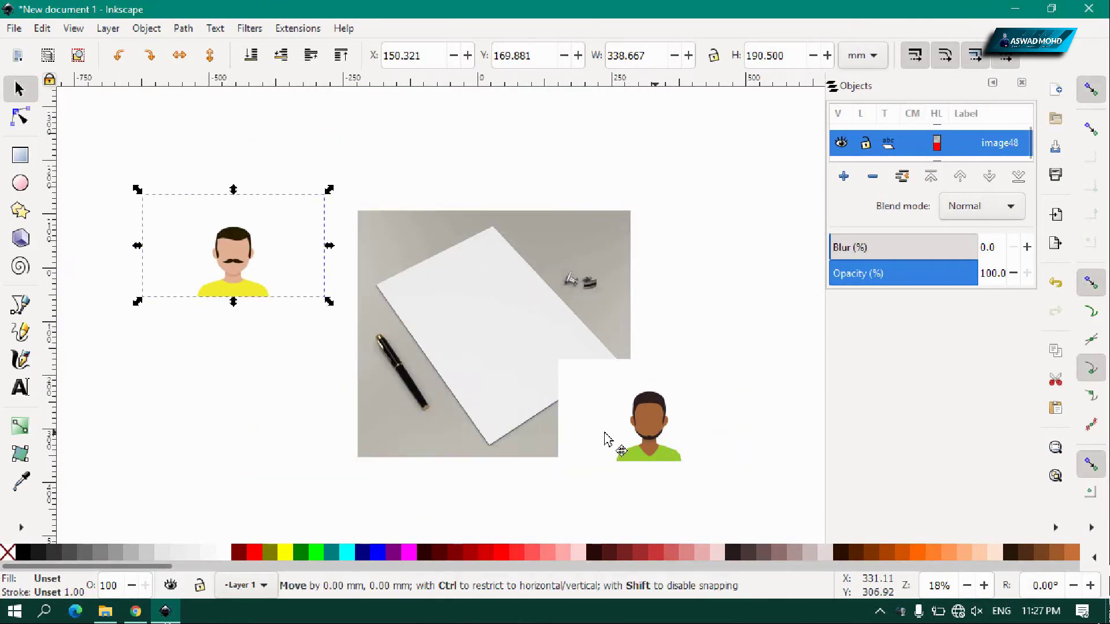
{"action": "left_click", "coordinate": [347, 182]}
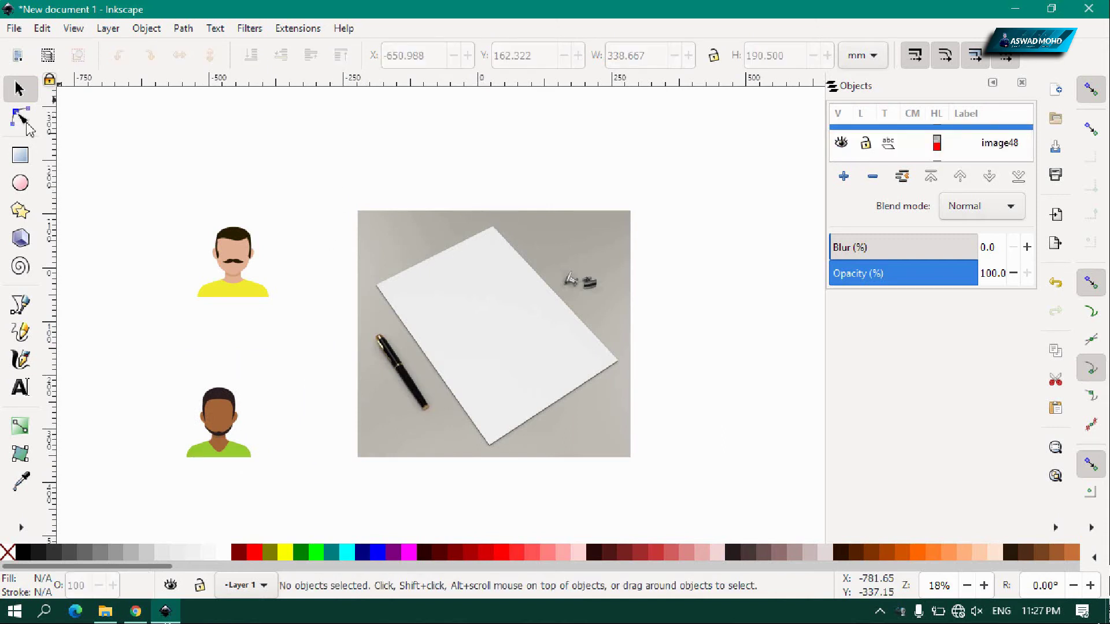
{"action": "left_click", "coordinate": [20, 389]}
Add 'COVID-19' text above the photo, enlarge it to about 147 pt, and make it bold.
{"action": "left_click_drag", "start_coordinate": [615, 197], "coordinate": [615, 197]}
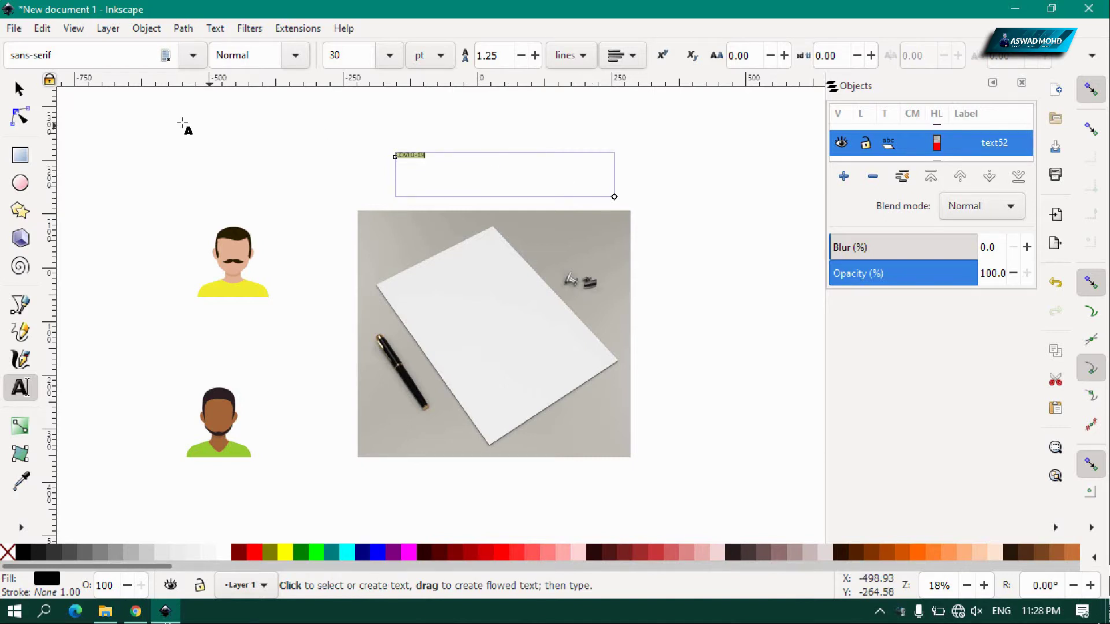
{"action": "left_click", "coordinate": [19, 88]}
{"action": "left_click_drag", "start_coordinate": [430, 161], "coordinate": [538, 229]}
{"action": "double_click", "coordinate": [473, 168]}
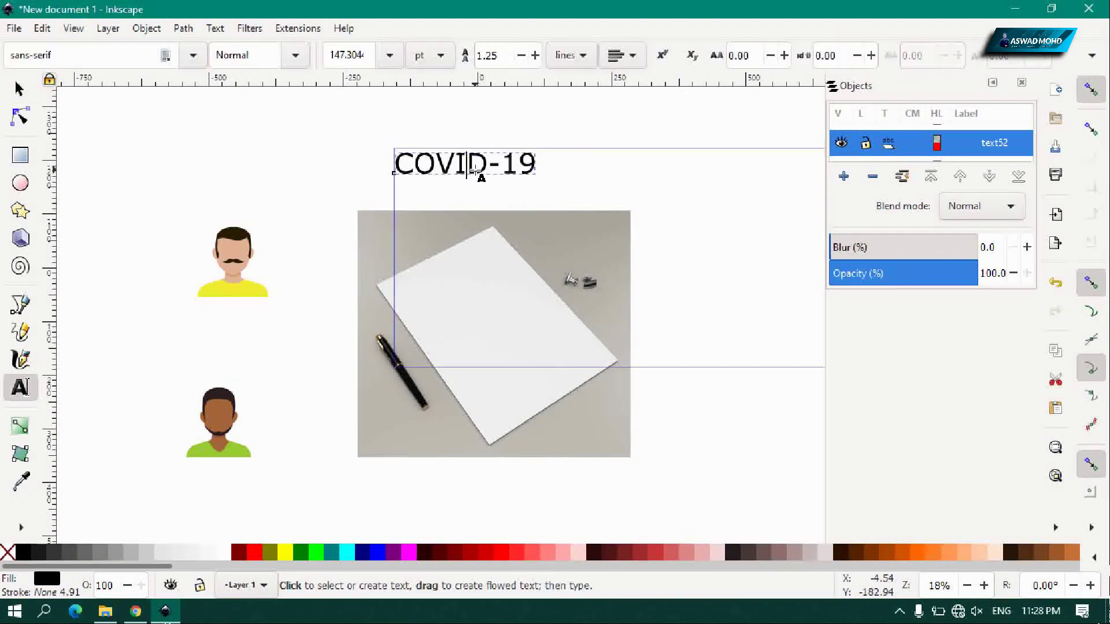
{"action": "key", "text": "ctrl+a"}
{"action": "left_click", "coordinate": [295, 54]}
{"action": "left_click", "coordinate": [255, 127]}
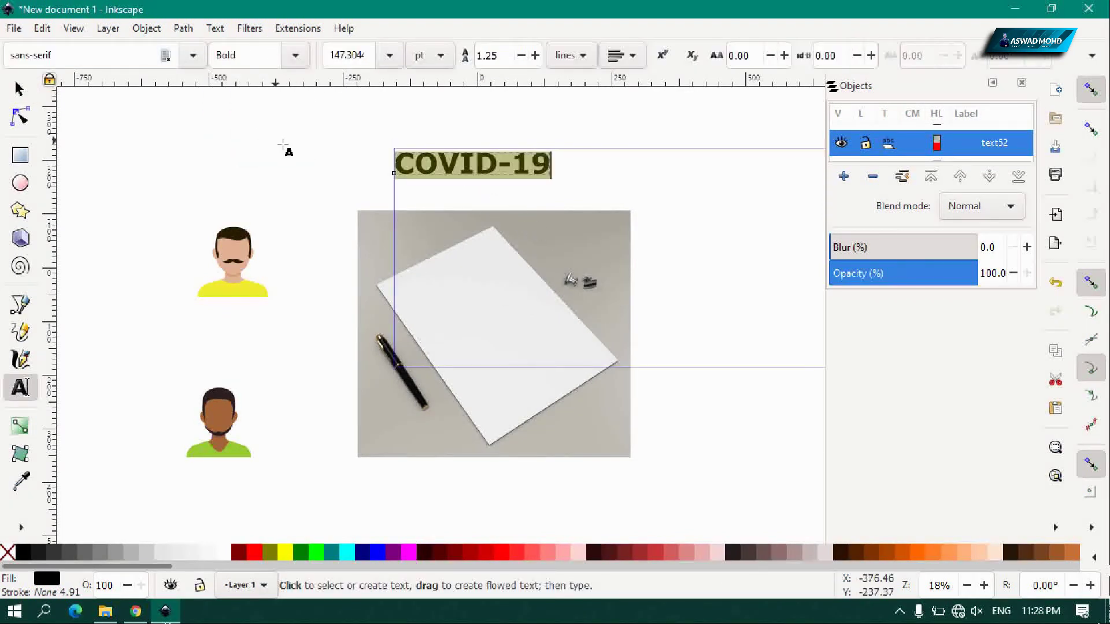
{"action": "left_click", "coordinate": [30, 92]}
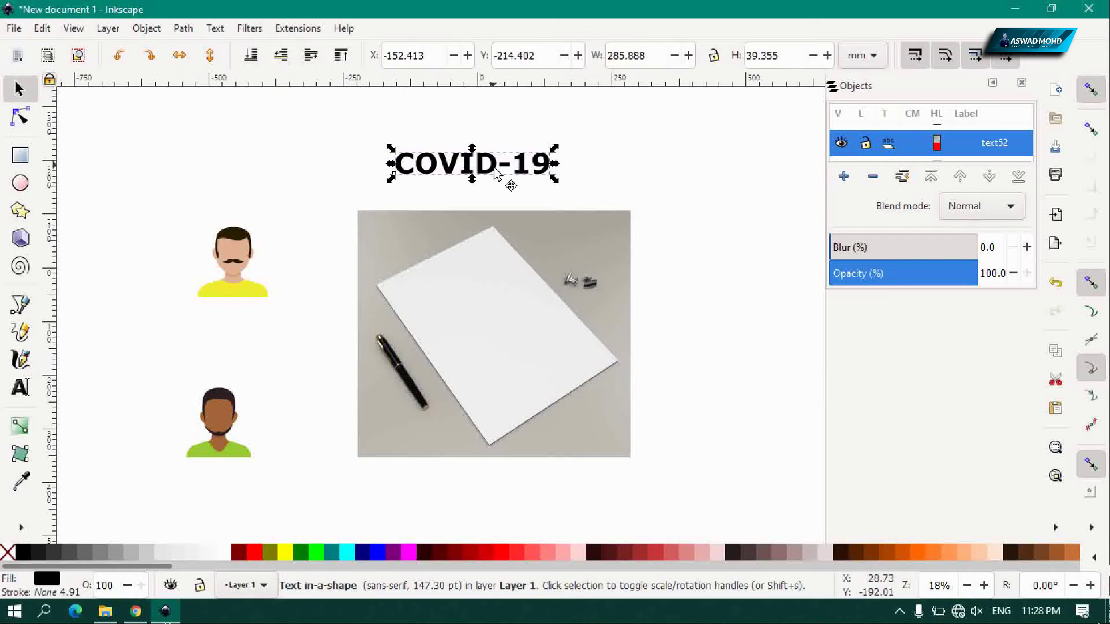
Move COVID-19 onto the paper, rotate it to the paper's angle, and shrink it.
{"action": "left_click_drag", "start_coordinate": [496, 173], "coordinate": [566, 285]}
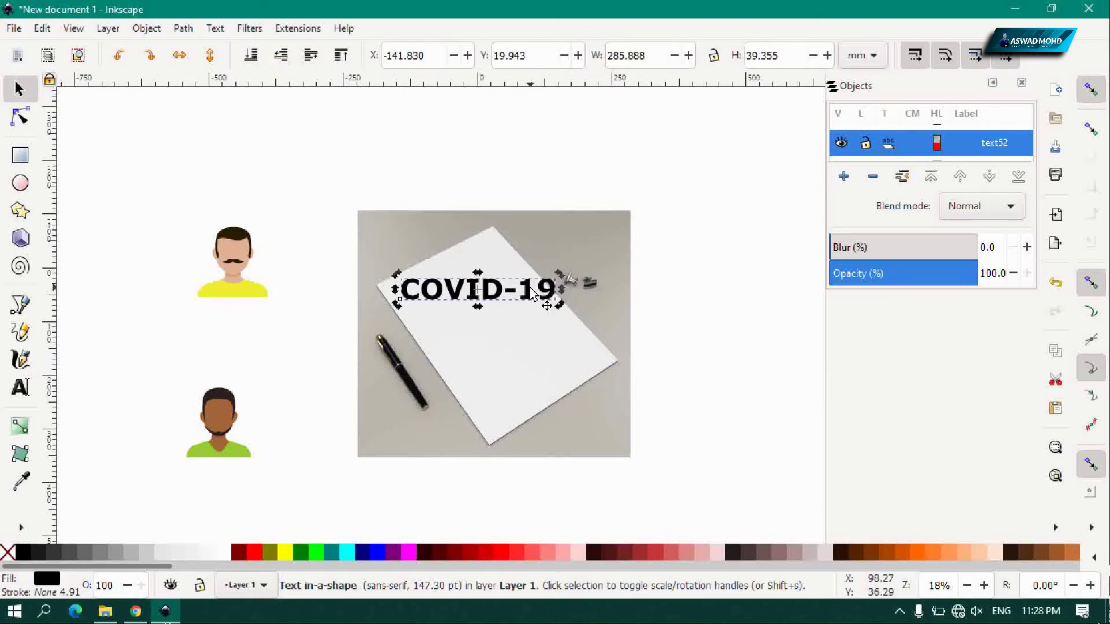
{"action": "left_click", "coordinate": [552, 288]}
{"action": "left_click_drag", "start_coordinate": [560, 274], "coordinate": [545, 249]}
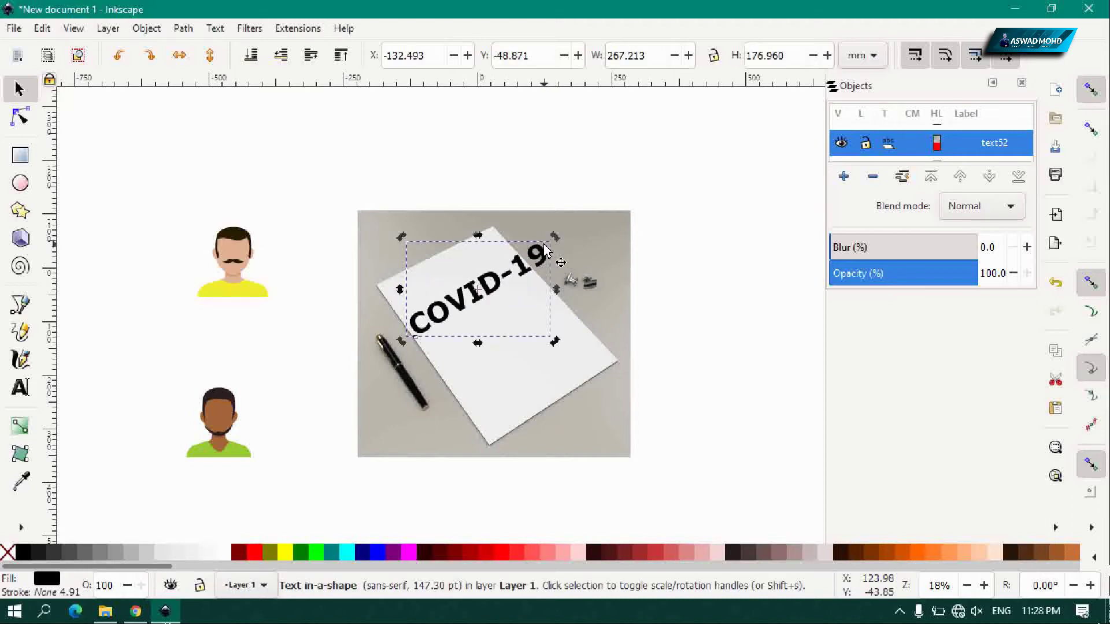
{"action": "scroll", "coordinate": [475, 301], "scroll_direction": "up", "scroll_amount": 2}
{"action": "scroll", "coordinate": [486, 312], "scroll_direction": "up", "scroll_amount": 1}
{"action": "scroll", "coordinate": [484, 303], "scroll_direction": "down", "scroll_amount": 1}
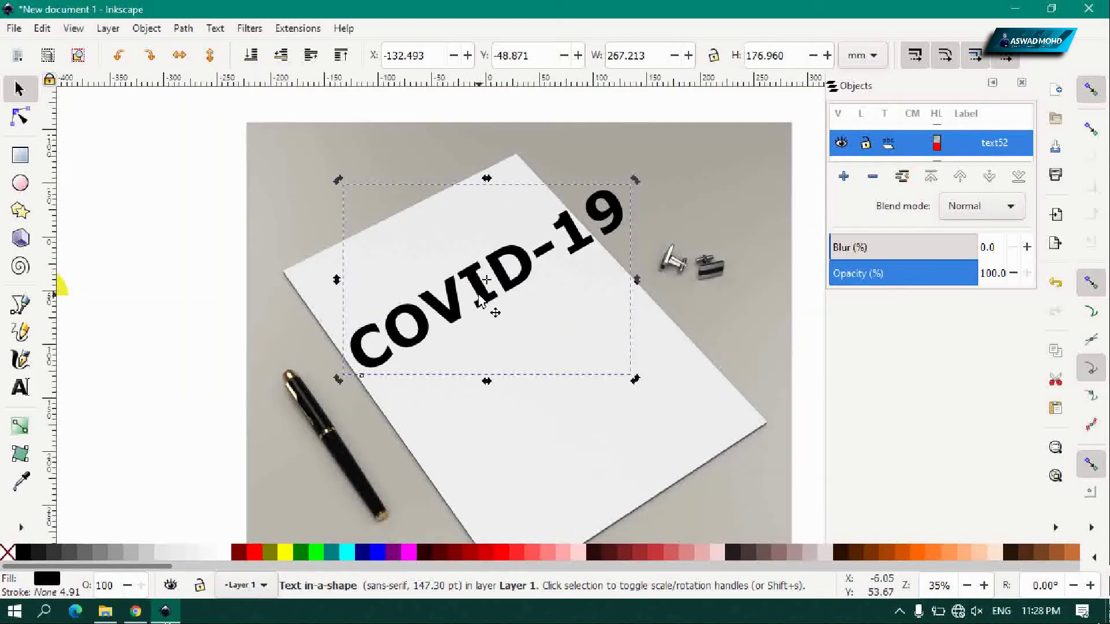
{"action": "left_click_drag", "start_coordinate": [484, 298], "coordinate": [457, 244]}
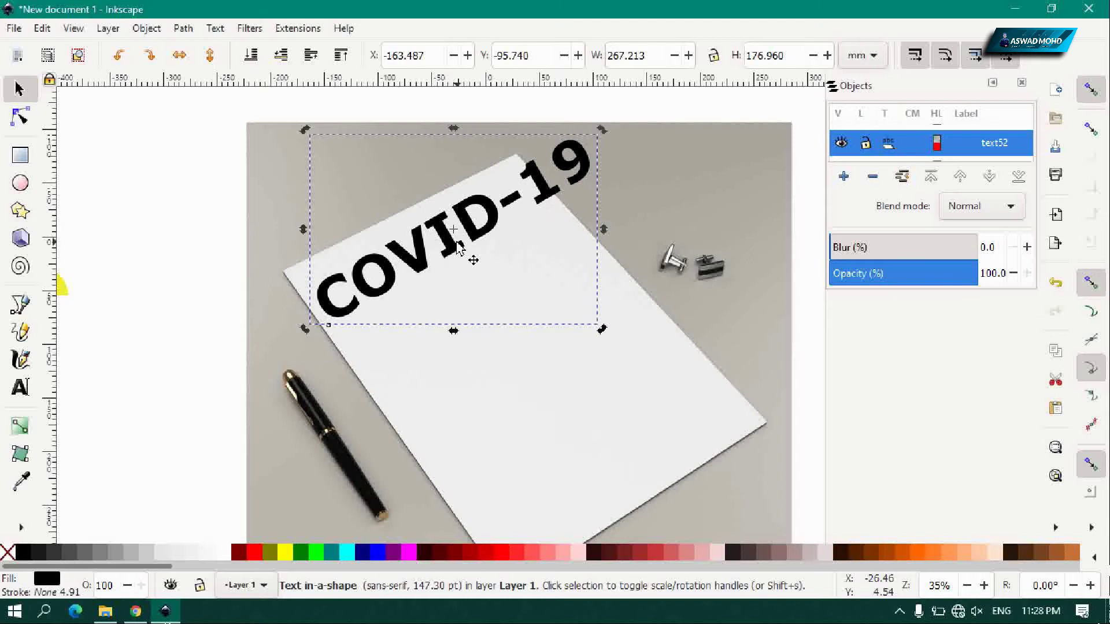
{"action": "left_click_drag", "start_coordinate": [598, 132], "coordinate": [536, 173]}
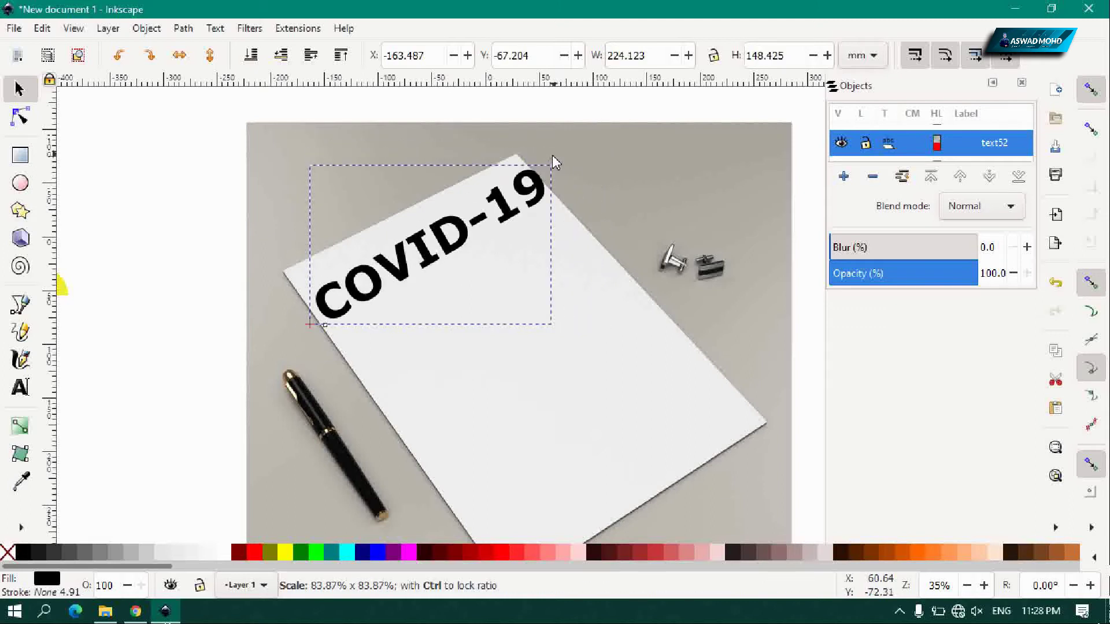
{"action": "left_click_drag", "start_coordinate": [445, 258], "coordinate": [457, 255]}
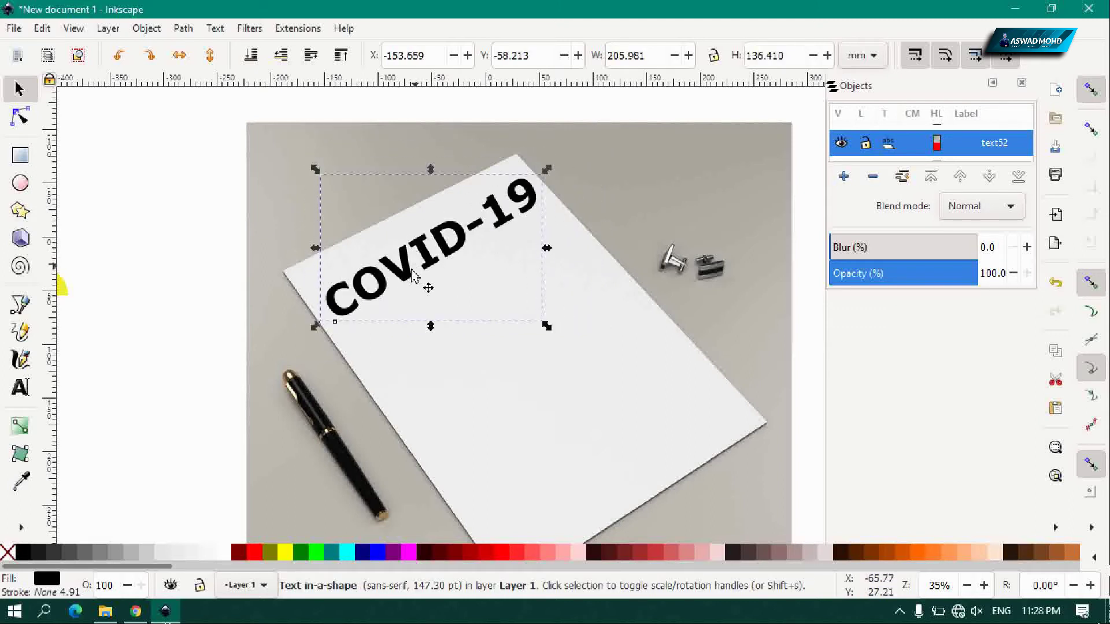
Skew and rotate COVID-19 to match the paper's perspective, with a final nudge and shrink.
{"action": "left_click", "coordinate": [405, 322]}
{"action": "left_click_drag", "start_coordinate": [431, 322], "coordinate": [439, 324]}
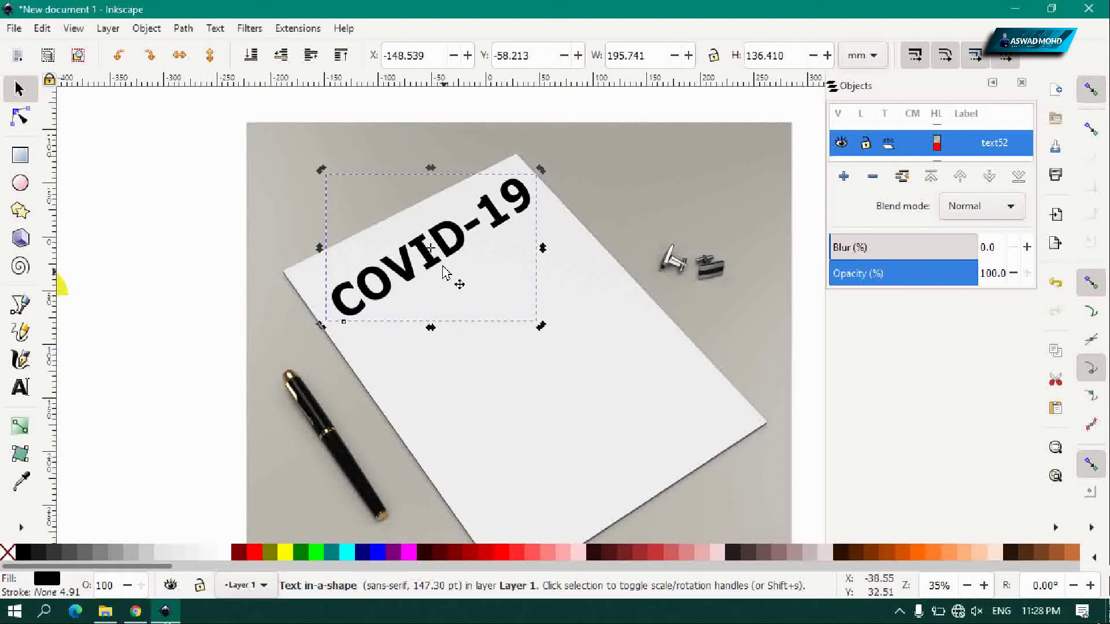
{"action": "left_click_drag", "start_coordinate": [543, 172], "coordinate": [549, 184]}
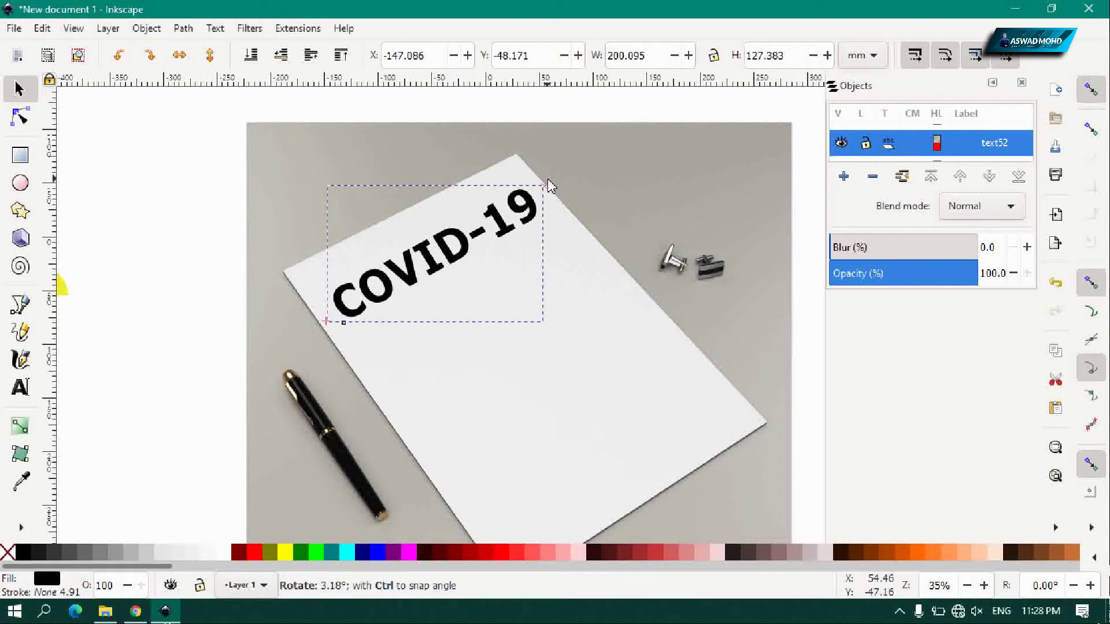
{"action": "mouse_move", "coordinate": [433, 328]}
{"action": "left_mouse_down"}
{"action": "mouse_move", "coordinate": [447, 334]}
{"action": "mouse_move", "coordinate": [442, 323]}
{"action": "left_mouse_up"}
{"action": "left_click_drag", "start_coordinate": [542, 182], "coordinate": [547, 194]}
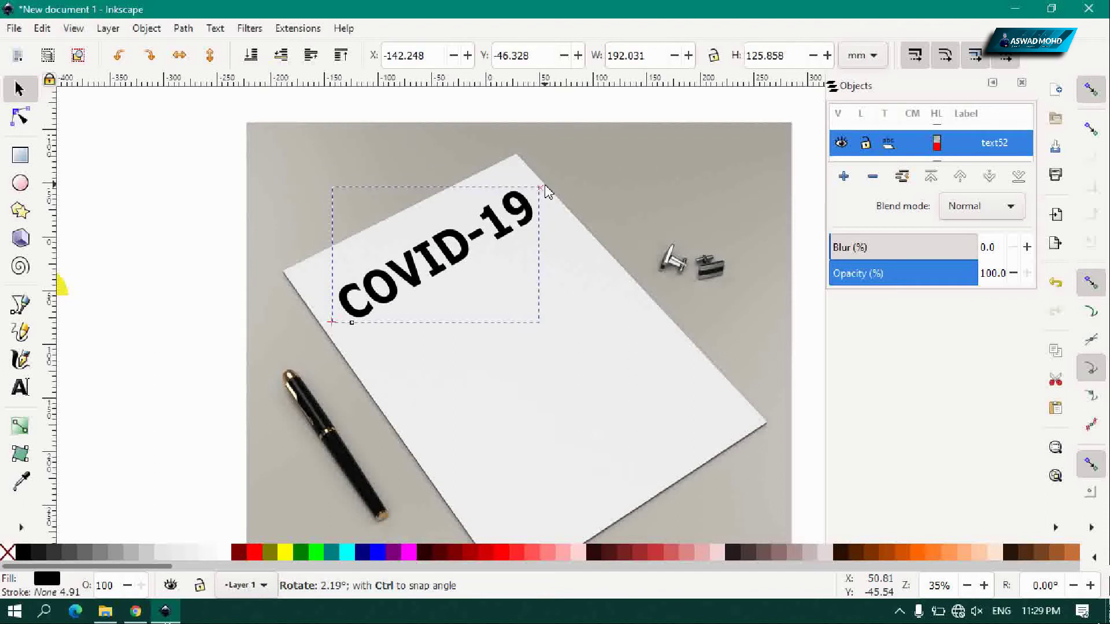
{"action": "left_click", "coordinate": [621, 193]}
{"action": "left_click_drag", "start_coordinate": [438, 275], "coordinate": [443, 277]}
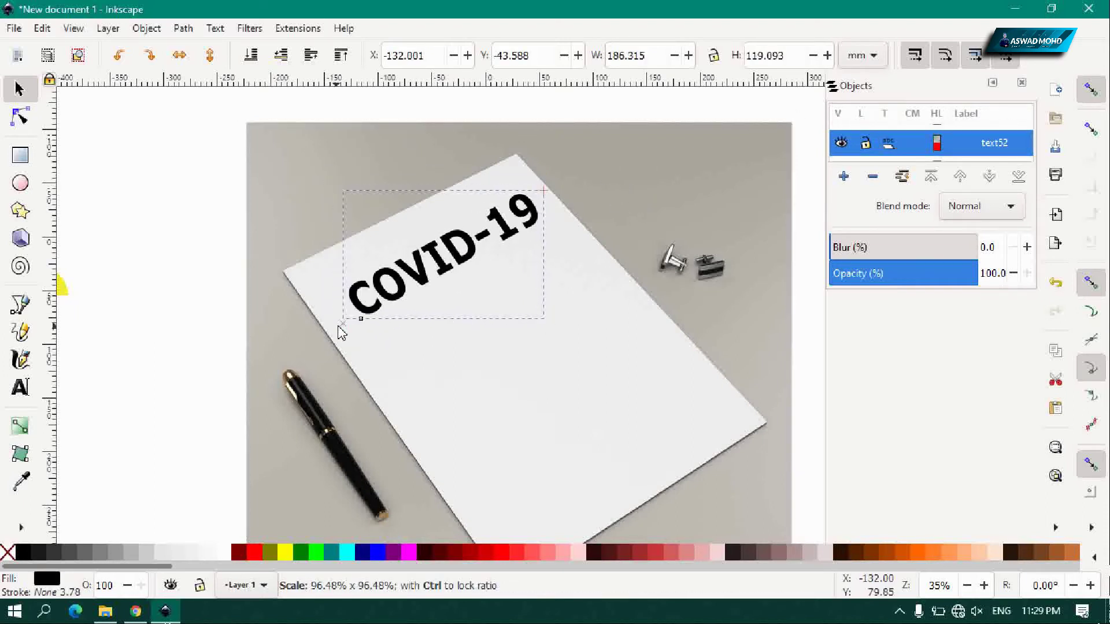
{"action": "mouse_move", "coordinate": [337, 323]}
{"action": "left_mouse_down"}
{"action": "mouse_move", "coordinate": [394, 293]}
{"action": "mouse_move", "coordinate": [387, 299]}
{"action": "left_mouse_up"}
{"action": "key", "text": "Escape"}
Nudge the COVID-19 heading, then duplicate it and move the copy below.
{"action": "scroll", "coordinate": [345, 316], "scroll_direction": "down", "scroll_amount": 2}
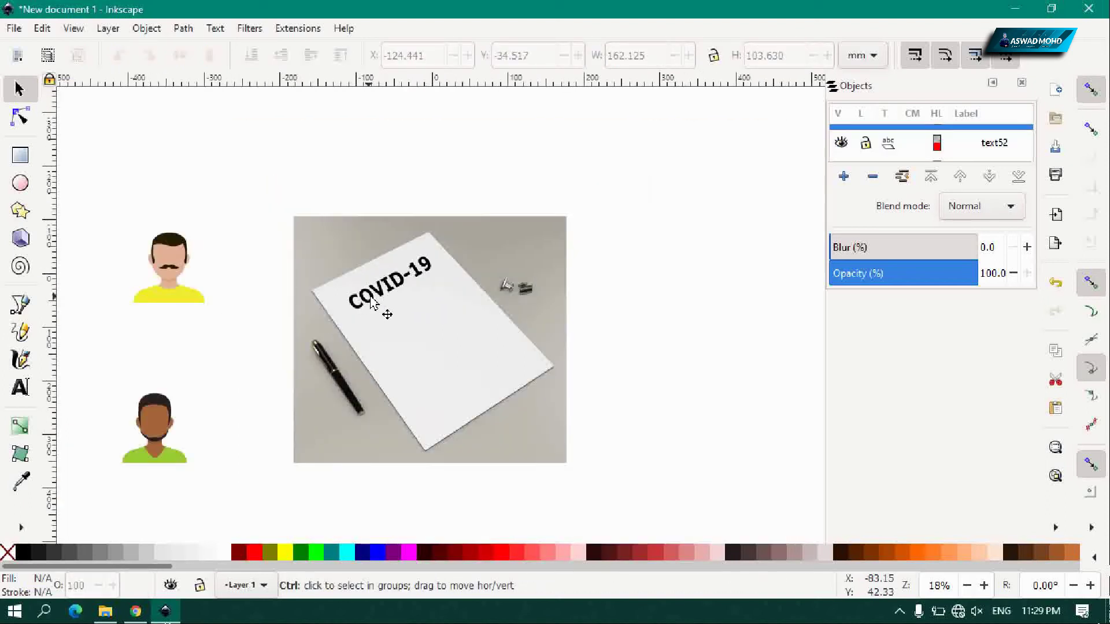
{"action": "scroll", "coordinate": [387, 293], "scroll_direction": "up", "scroll_amount": 3}
{"action": "left_click_drag", "start_coordinate": [370, 315], "coordinate": [380, 318]}
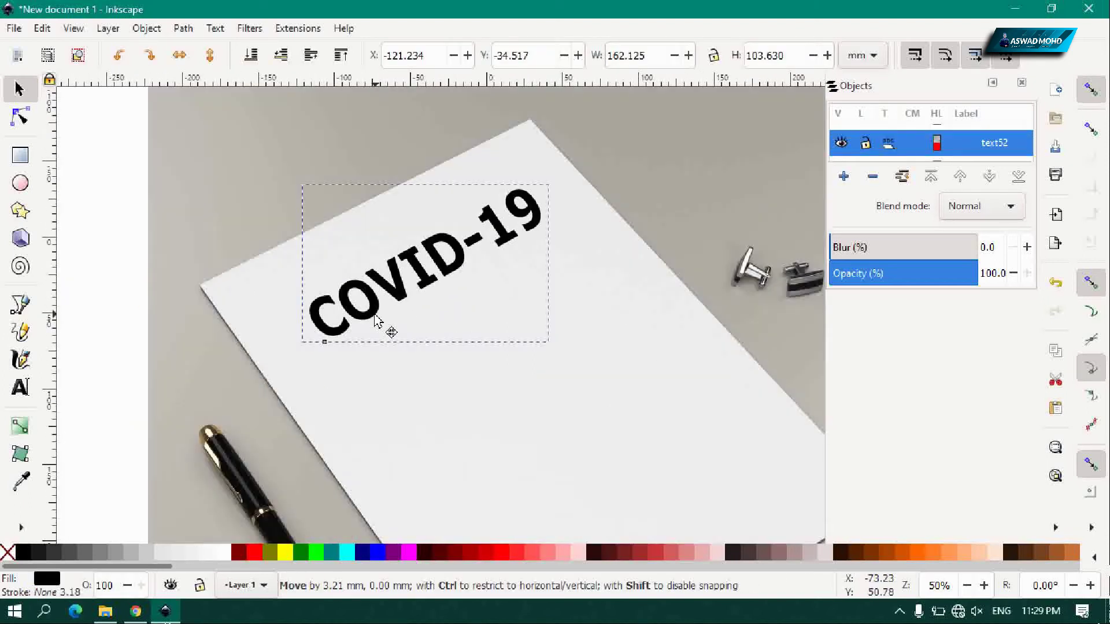
{"action": "left_click", "coordinate": [111, 254]}
{"action": "scroll", "coordinate": [384, 315], "scroll_direction": "down", "scroll_amount": 2}
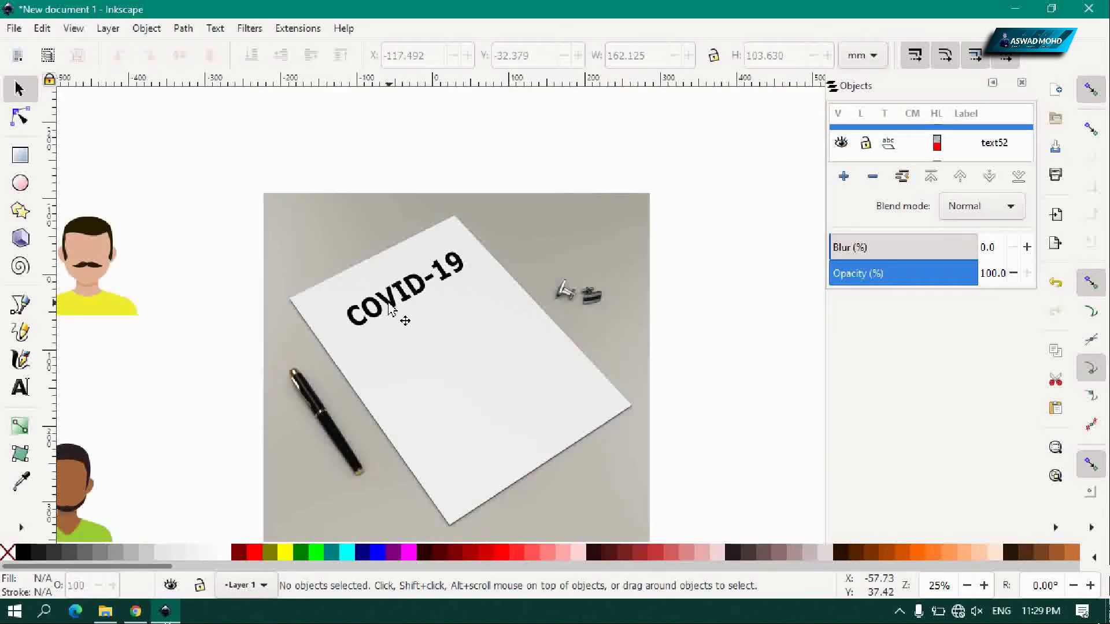
{"action": "left_click", "coordinate": [390, 310]}
{"action": "key", "text": "ctrl+d"}
{"action": "mouse_move", "coordinate": [390, 311]}
{"action": "left_mouse_down"}
{"action": "mouse_move", "coordinate": [425, 338]}
{"action": "mouse_move", "coordinate": [411, 344]}
{"action": "left_mouse_up"}
Retype the copy as '#STAYHOME' and set its style to Bold.
{"action": "key", "text": "t"}
{"action": "left_click", "coordinate": [423, 347]}
{"action": "key", "text": "ctrl+a"}
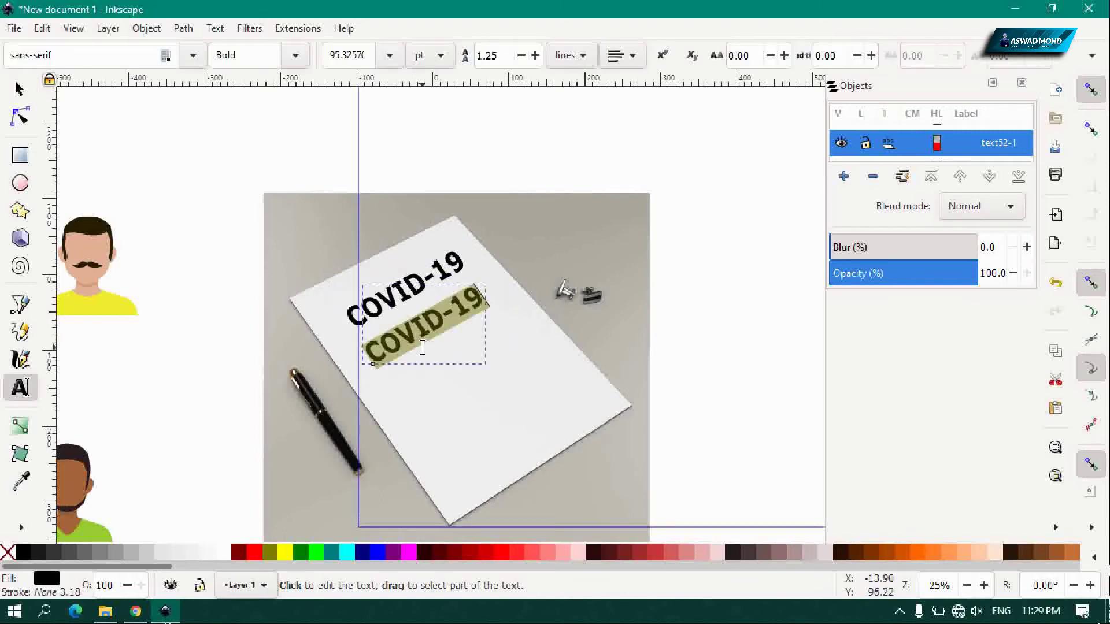
{"action": "type", "text": "#STAYHOME"}
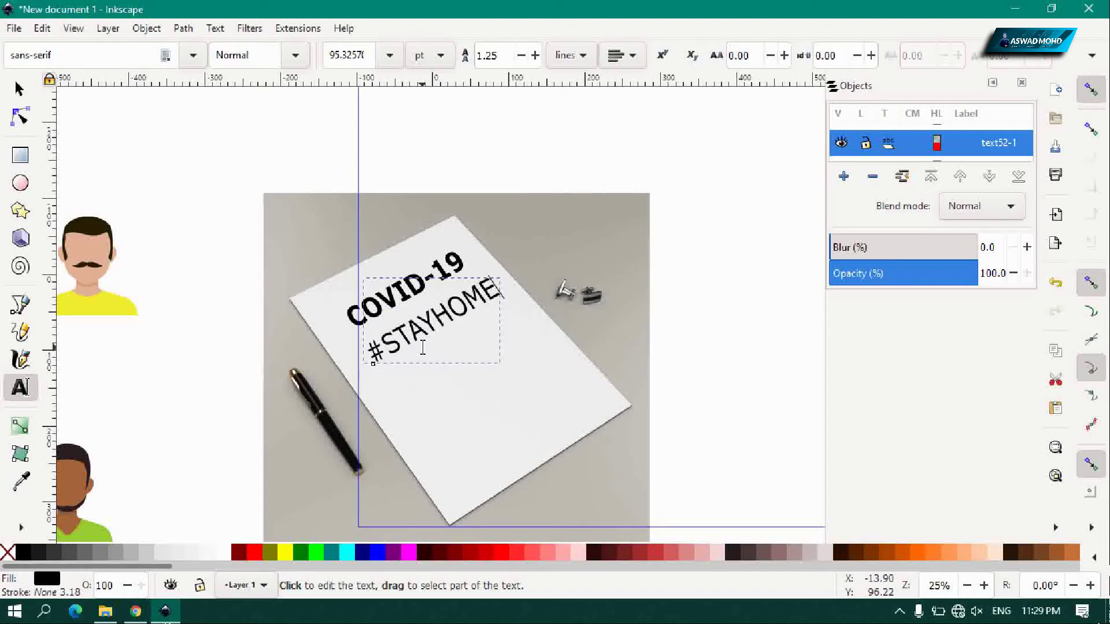
{"action": "key", "text": "ctrl+a"}
{"action": "left_click", "coordinate": [296, 55]}
{"action": "left_click", "coordinate": [257, 126]}
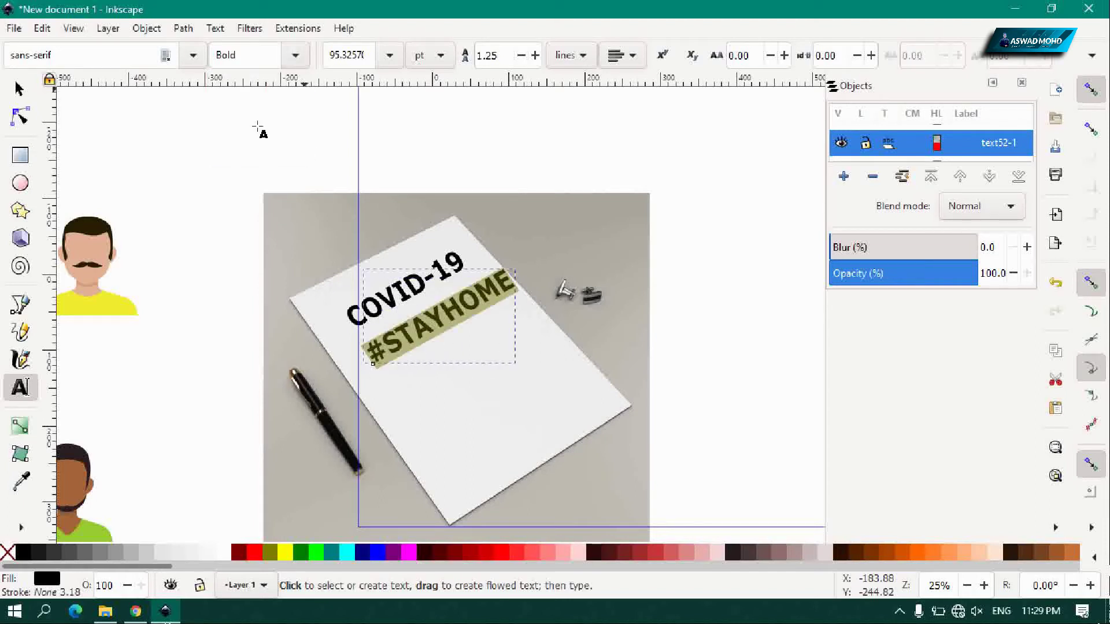
{"action": "left_click", "coordinate": [13, 92]}
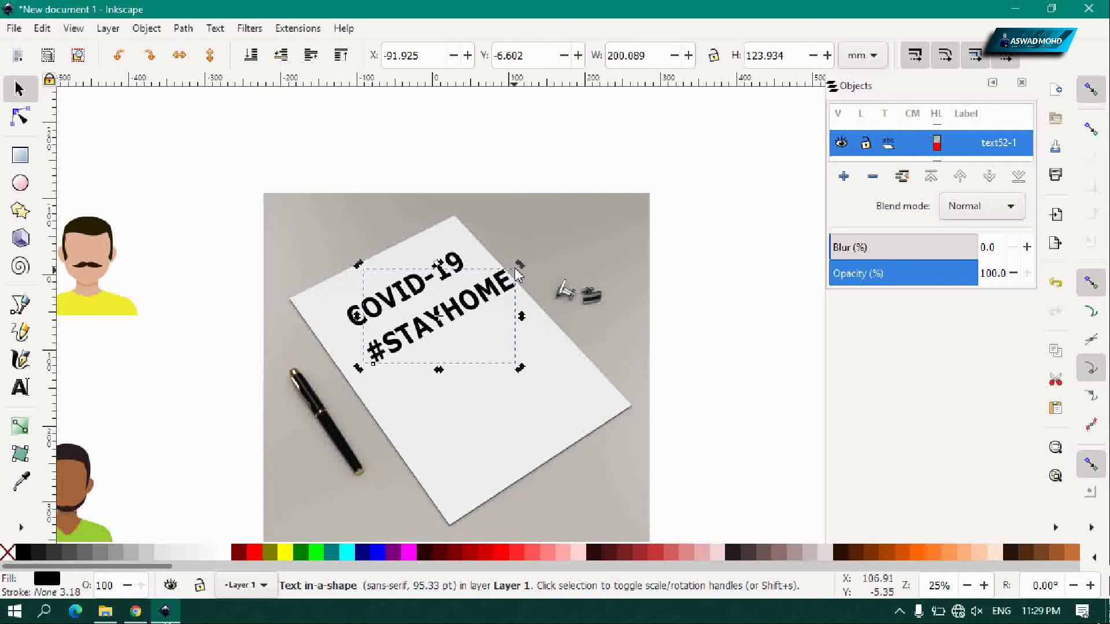
Shrink #STAYHOME and move it lower, then duplicate it and clear the copy's letters.
{"action": "left_click_drag", "start_coordinate": [516, 267], "coordinate": [451, 310]}
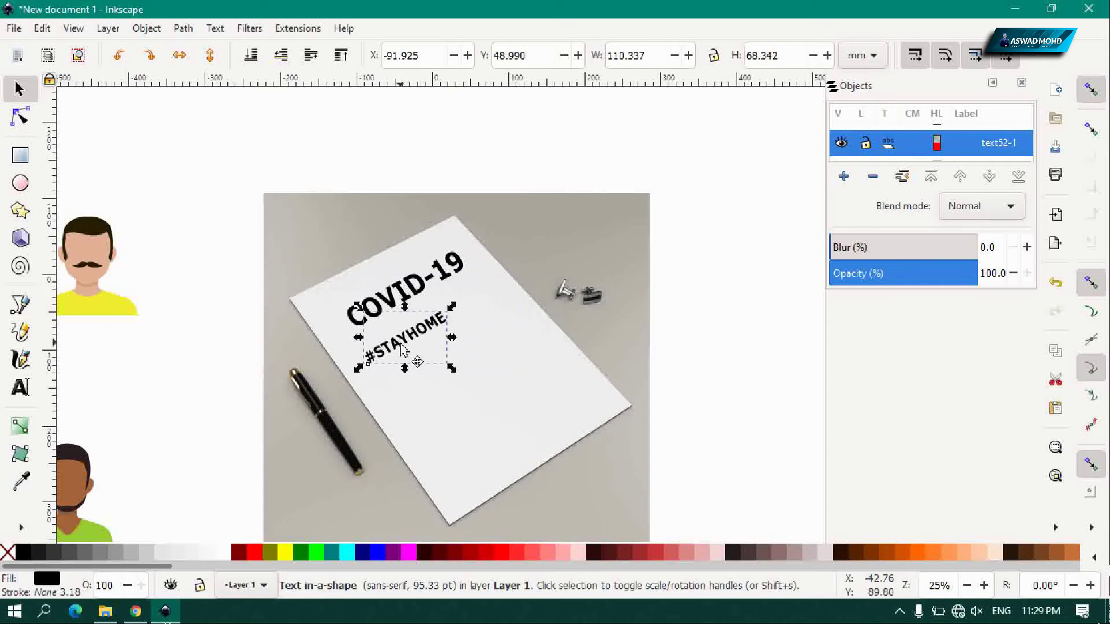
{"action": "mouse_move", "coordinate": [404, 349]}
{"action": "left_mouse_down"}
{"action": "mouse_move", "coordinate": [428, 399]}
{"action": "mouse_move", "coordinate": [454, 395]}
{"action": "left_mouse_up"}
{"action": "key", "text": "ctrl+d"}
{"action": "left_click_drag", "start_coordinate": [420, 406], "coordinate": [489, 377]}
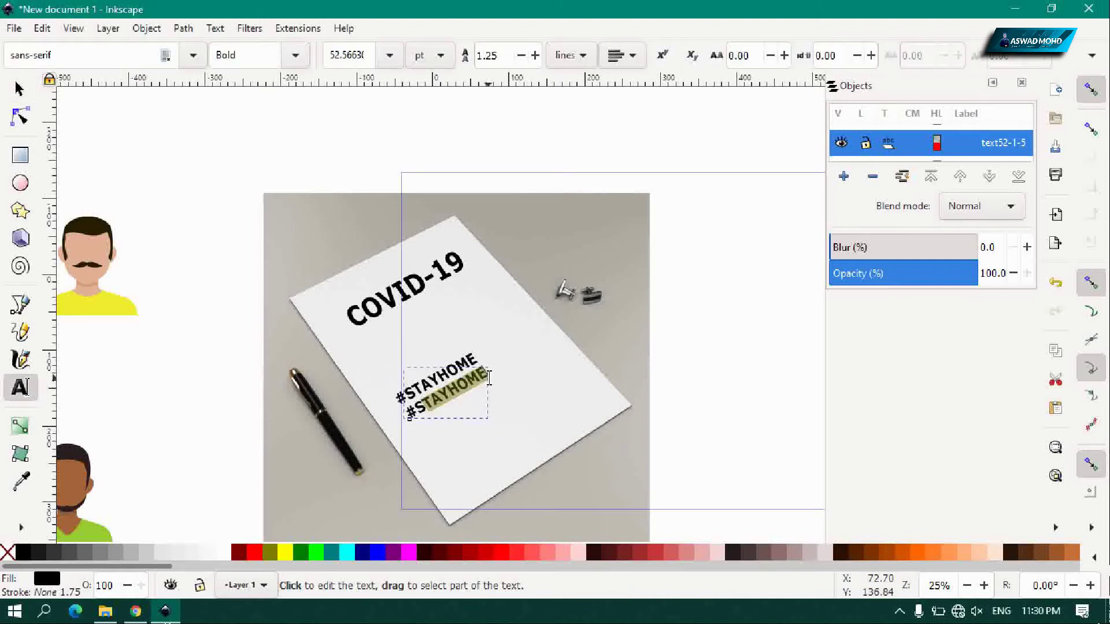
{"action": "key", "text": "BackSpace"}
{"action": "key", "text": "BackSpace"}
{"action": "type", "text": "#LOVEOURFAMILY"}
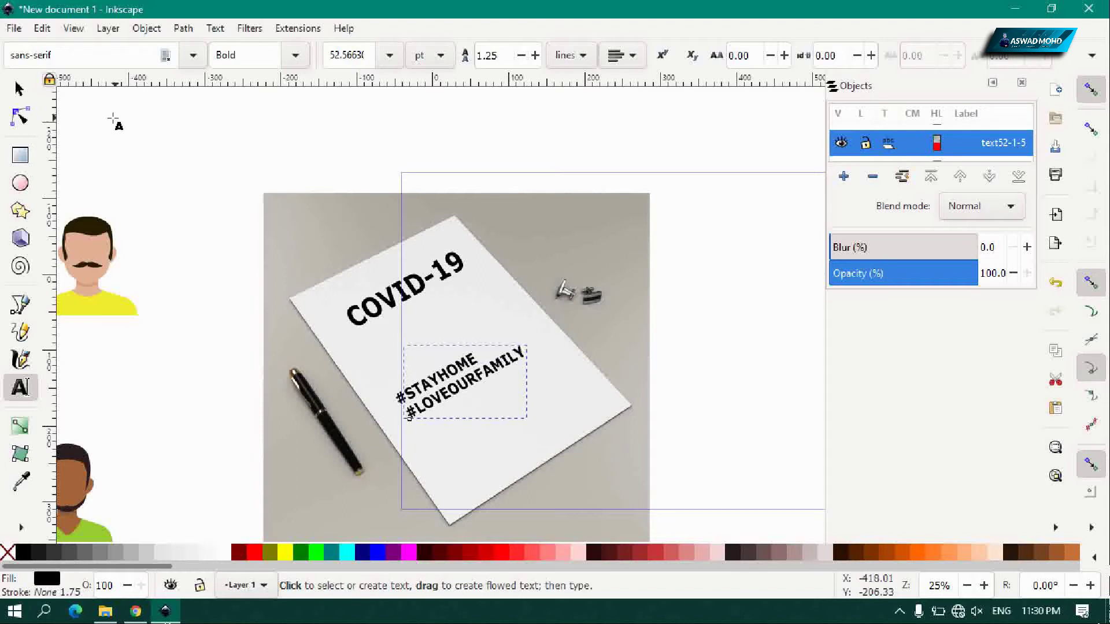
Select both hashtag lines and move them toward the paper's bottom.
{"action": "left_click", "coordinate": [26, 91]}
{"action": "left_click", "coordinate": [750, 321]}
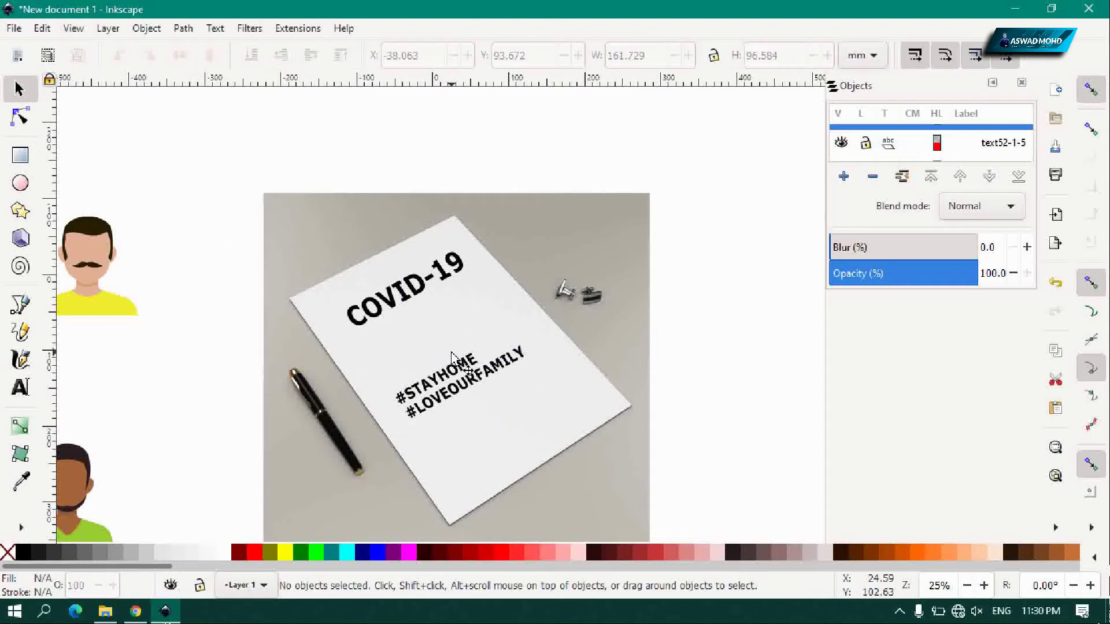
{"action": "left_click", "coordinate": [449, 379]}
{"action": "left_click", "coordinate": [488, 379], "text": "shift"}
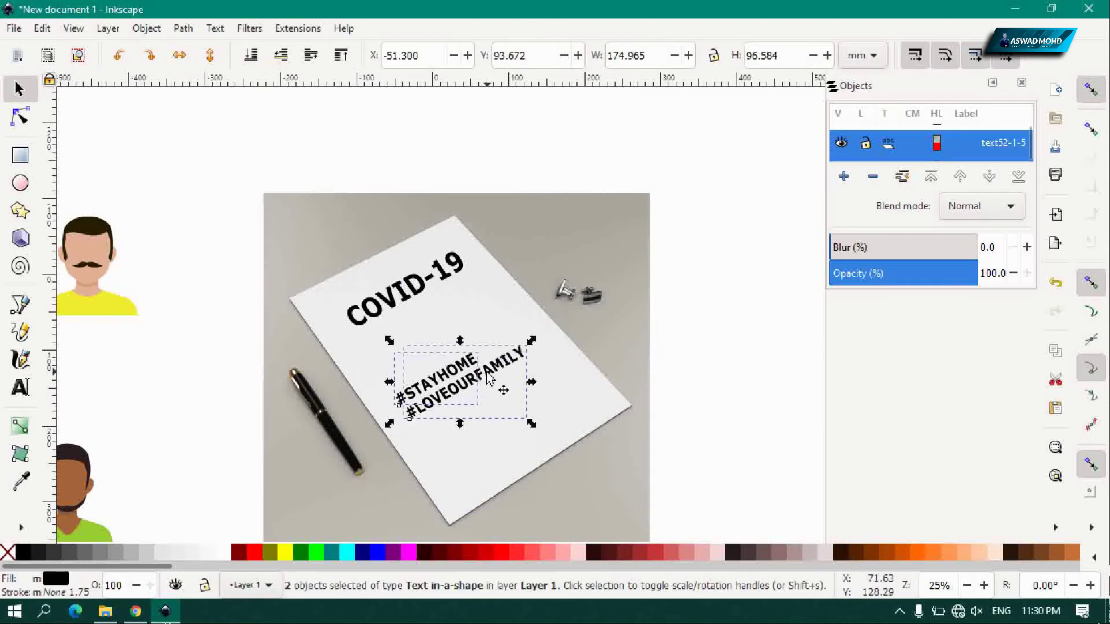
{"action": "left_click_drag", "start_coordinate": [491, 379], "coordinate": [526, 438]}
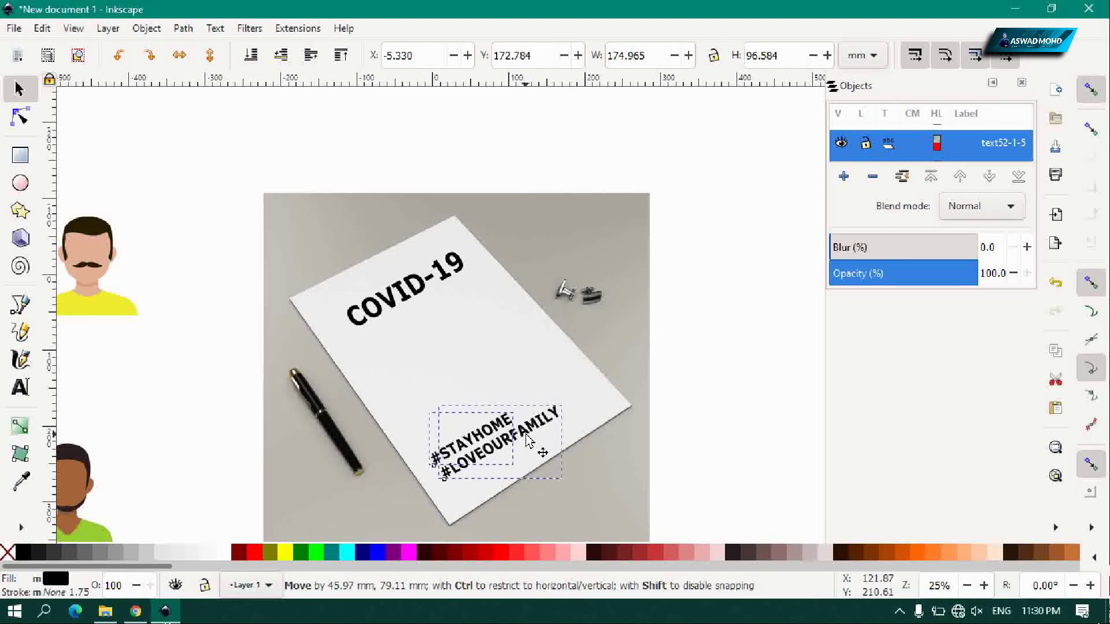
{"action": "left_click", "coordinate": [646, 400]}
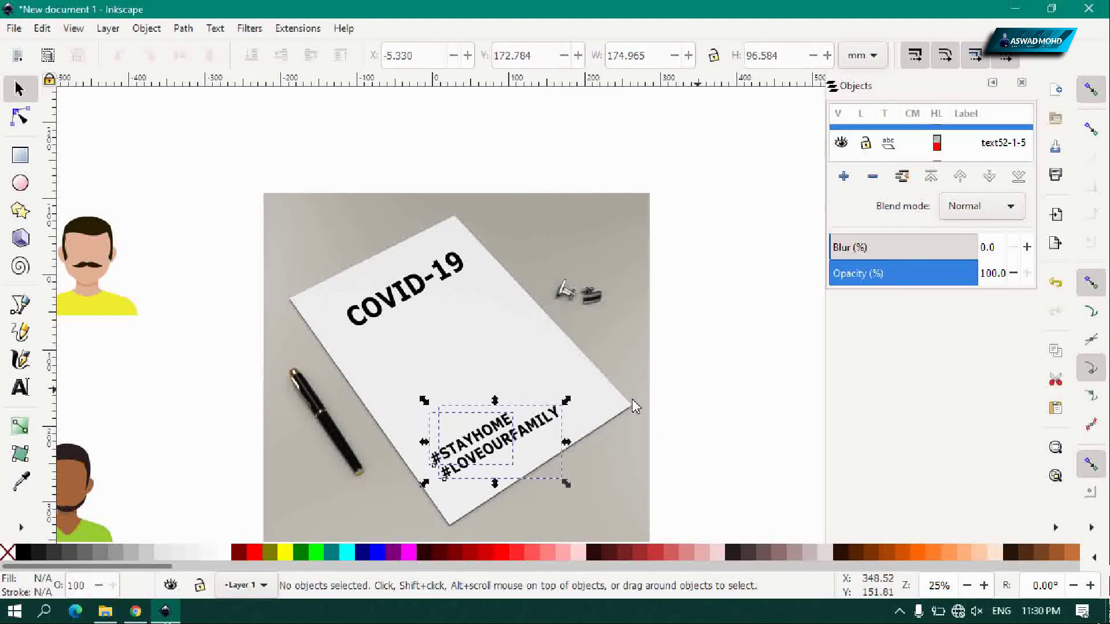
Rotate the hashtag lines to the paper's tilt and move the avatar toward the top-left.
{"action": "left_click", "coordinate": [552, 446]}
{"action": "left_click", "coordinate": [497, 431], "text": "shift"}
{"action": "left_click", "coordinate": [542, 426]}
{"action": "left_click_drag", "start_coordinate": [566, 400], "coordinate": [570, 404]}
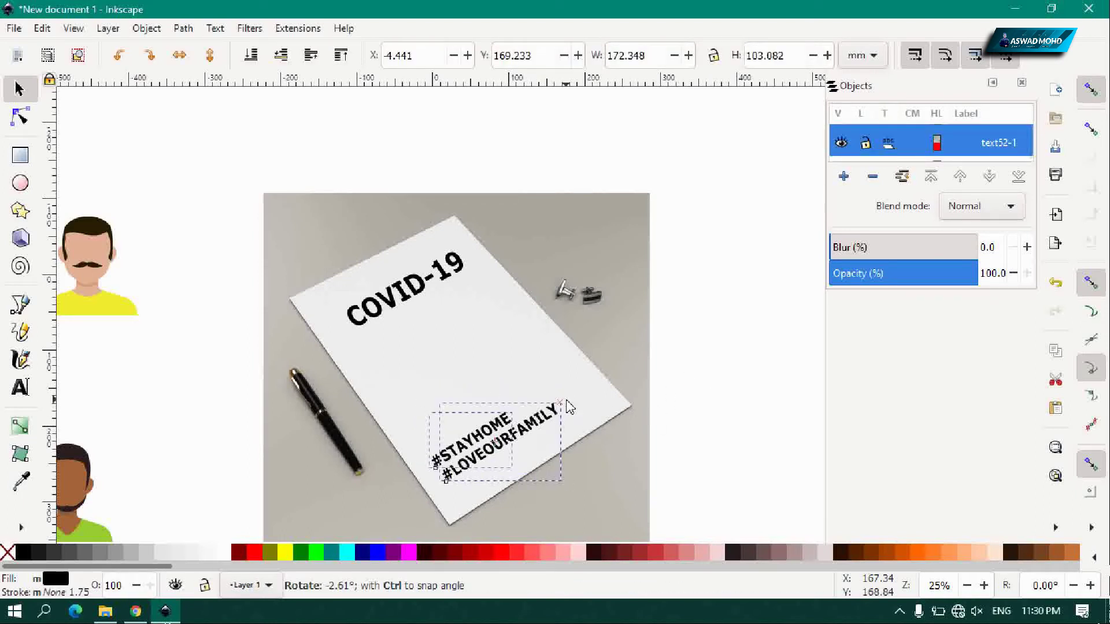
{"action": "left_click", "coordinate": [729, 386]}
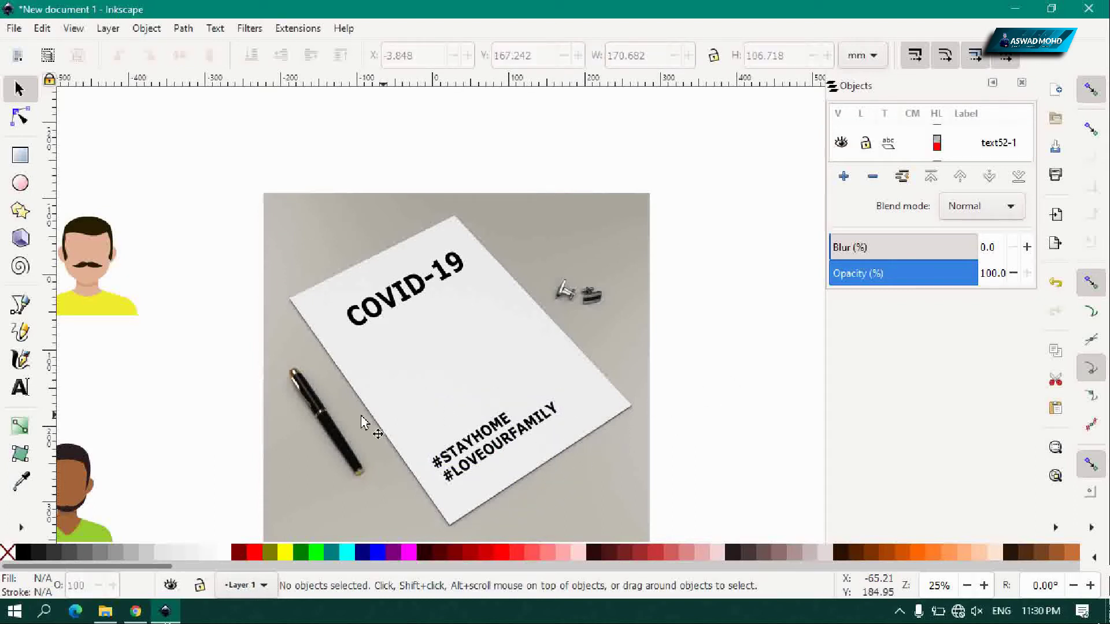
{"action": "mouse_move", "coordinate": [109, 308]}
{"action": "left_mouse_down"}
{"action": "mouse_move", "coordinate": [463, 375]}
{"action": "mouse_move", "coordinate": [171, 220]}
{"action": "left_mouse_up"}
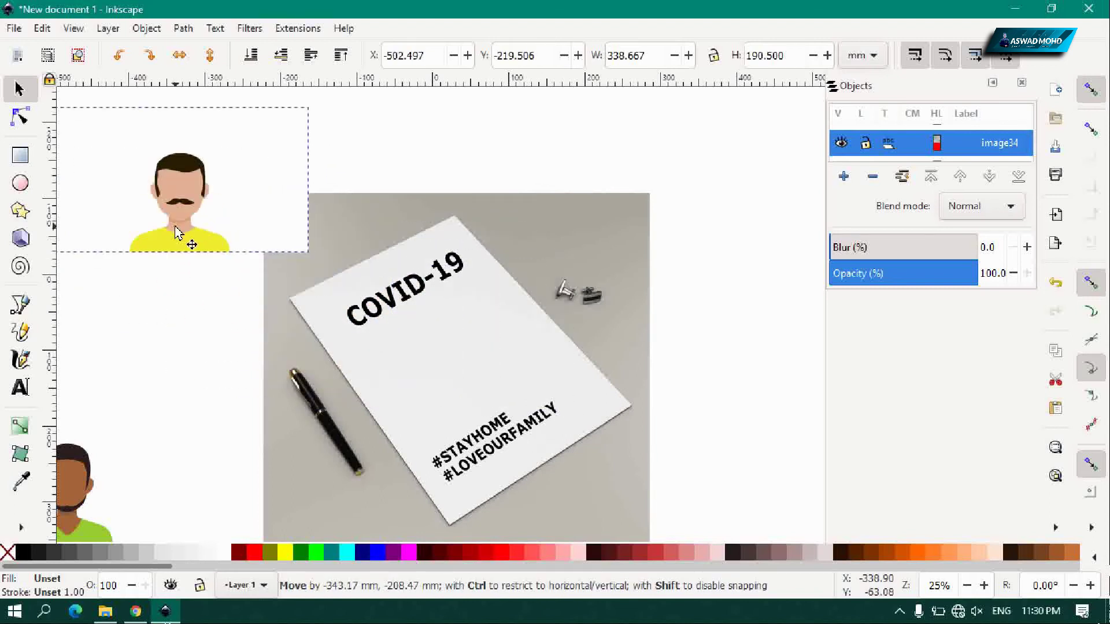
Move the mustached avatar up and left, then select its image.
{"action": "scroll", "coordinate": [169, 237], "scroll_direction": "down", "scroll_amount": 1}
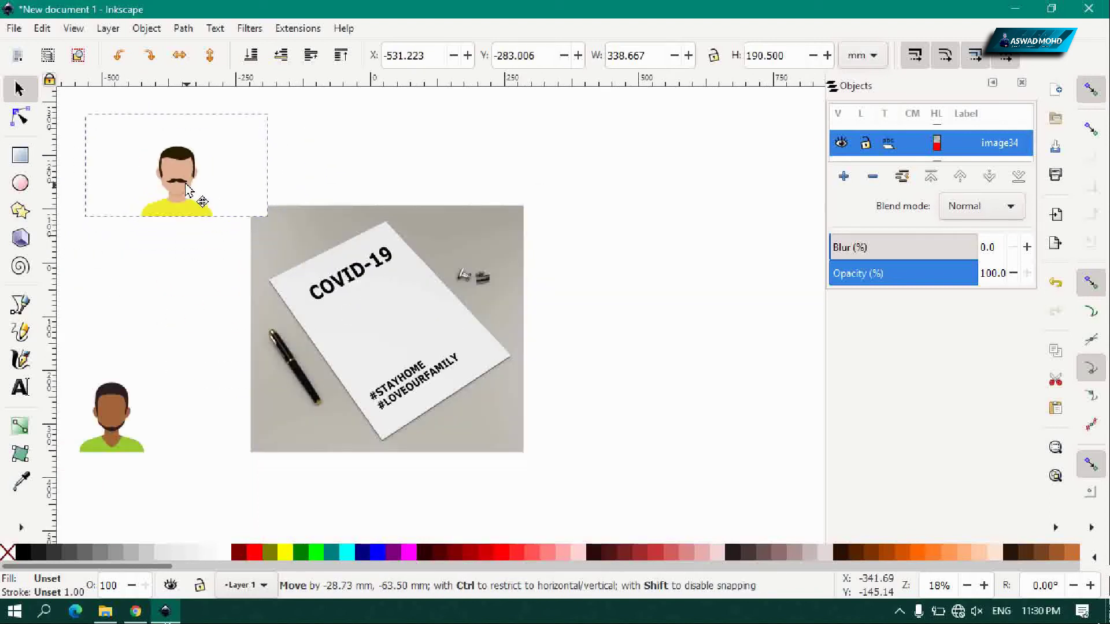
{"action": "left_click_drag", "start_coordinate": [169, 237], "coordinate": [169, 184]}
{"action": "scroll", "coordinate": [284, 173], "scroll_direction": "up", "scroll_amount": 3}
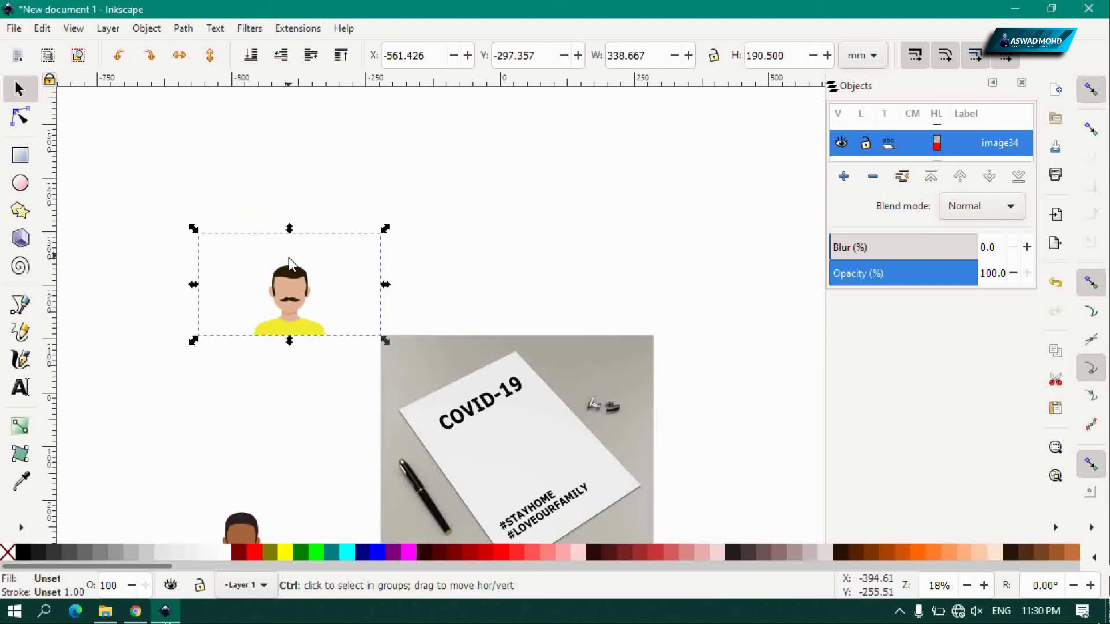
{"action": "left_click", "coordinate": [510, 245]}
{"action": "left_click", "coordinate": [296, 292]}
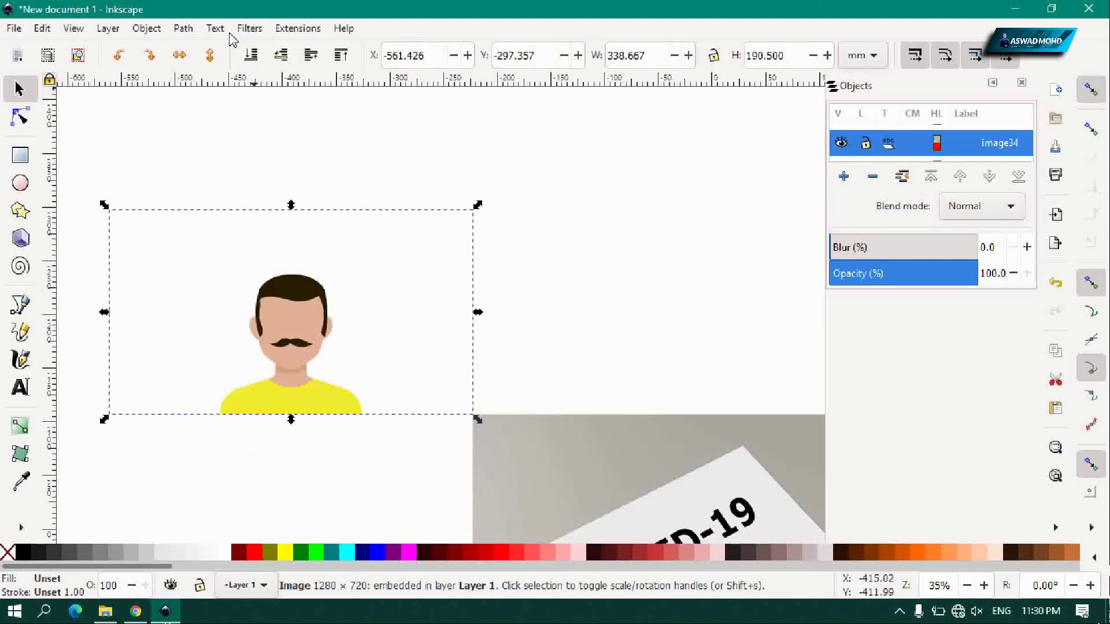
Set Trace Bitmap to Multiple scans in Colors mode and preview the result.
{"action": "left_click", "coordinate": [183, 28]}
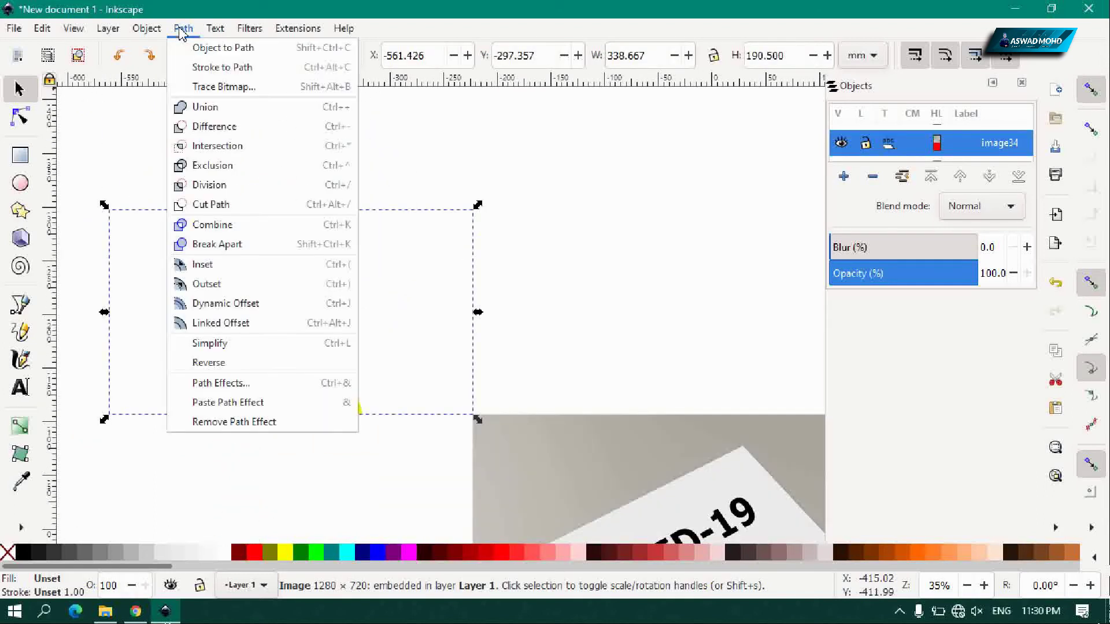
{"action": "left_click", "coordinate": [196, 87]}
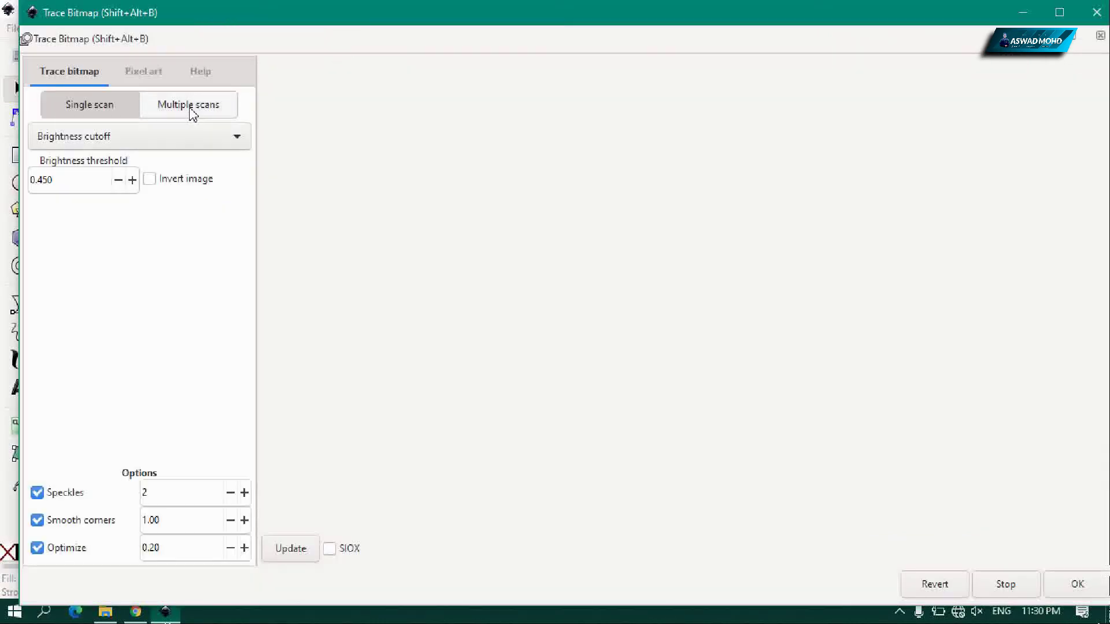
{"action": "left_click", "coordinate": [192, 111]}
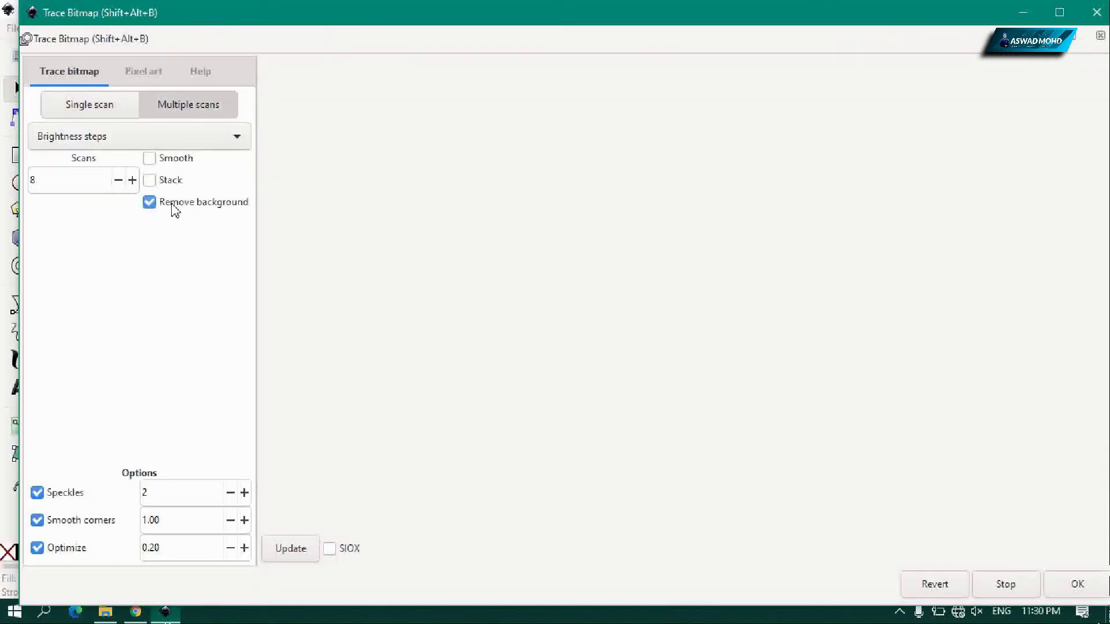
{"action": "left_click", "coordinate": [287, 551]}
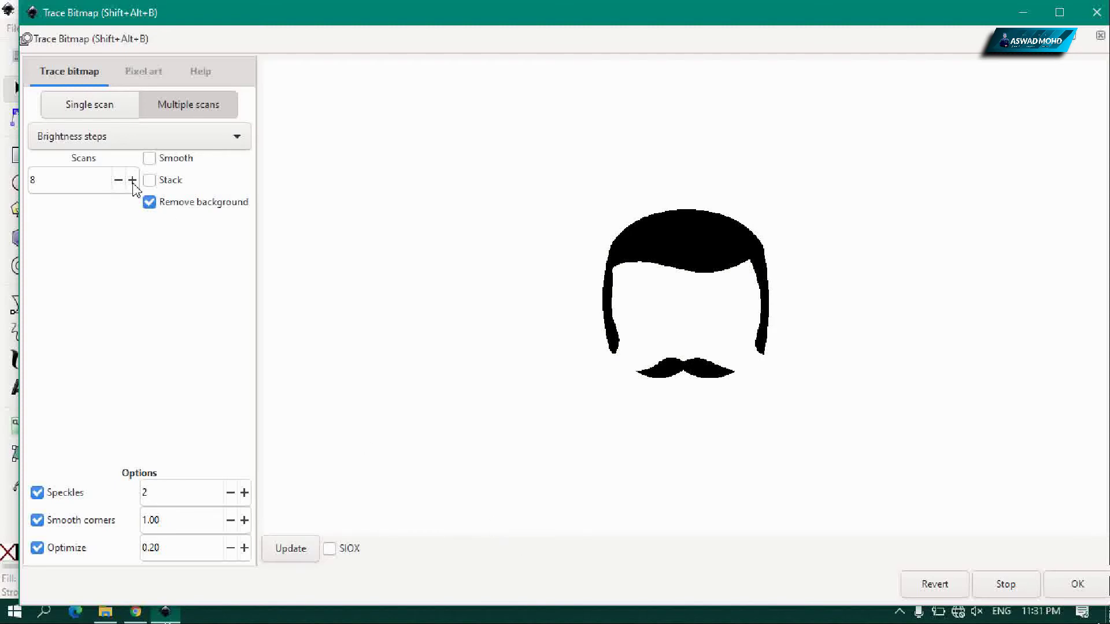
{"action": "left_click", "coordinate": [173, 139]}
{"action": "left_click", "coordinate": [106, 160]}
{"action": "left_click", "coordinate": [303, 546]}
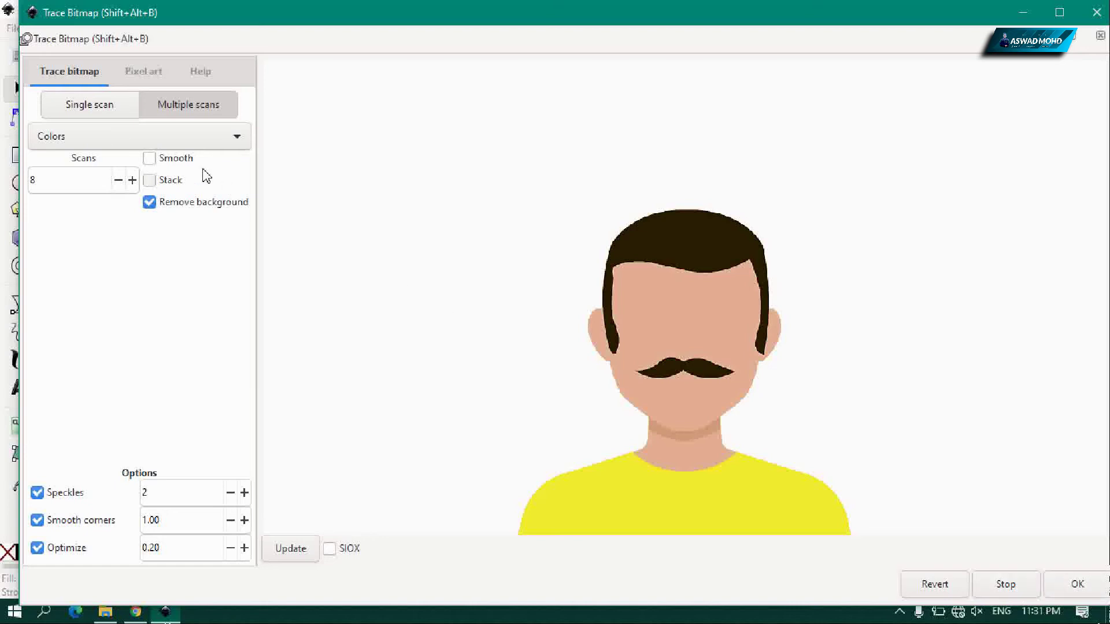
Turn off smoothing, refresh the preview and create the full-colour trace.
{"action": "left_click", "coordinate": [300, 549]}
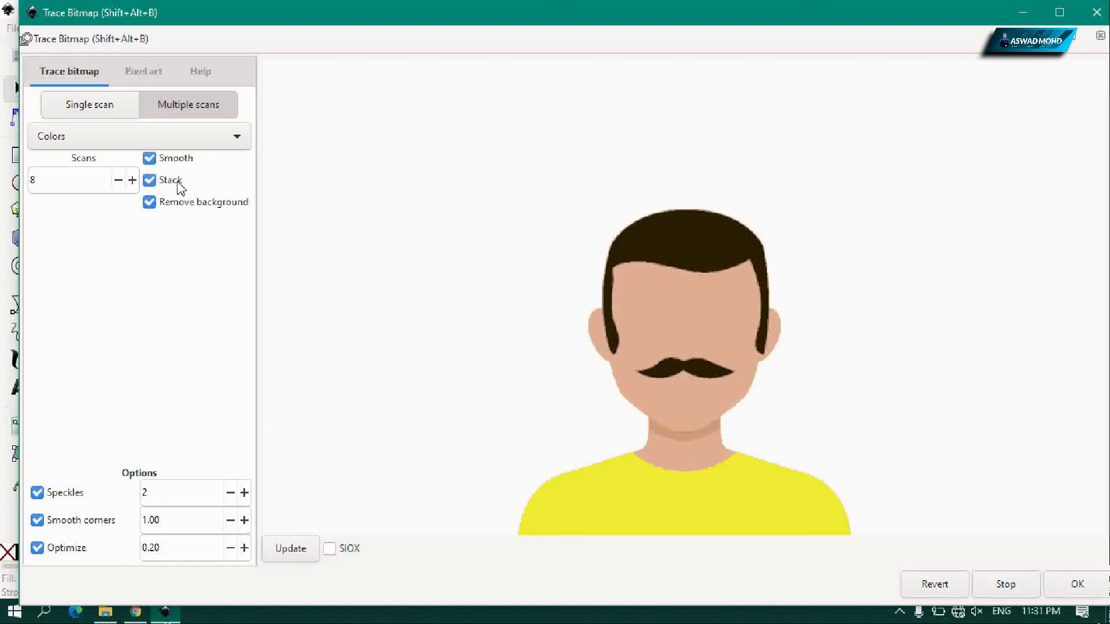
{"action": "left_click", "coordinate": [310, 552]}
{"action": "left_click", "coordinate": [150, 157]}
{"action": "left_click", "coordinate": [288, 552]}
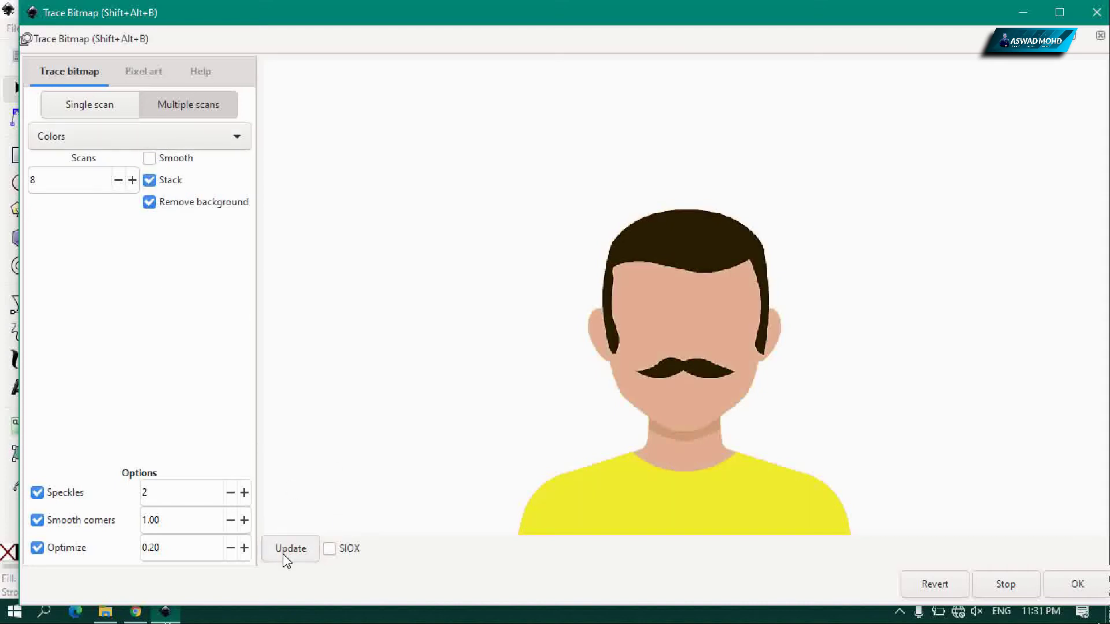
{"action": "left_click", "coordinate": [1084, 597]}
{"action": "left_click", "coordinate": [1099, 36]}
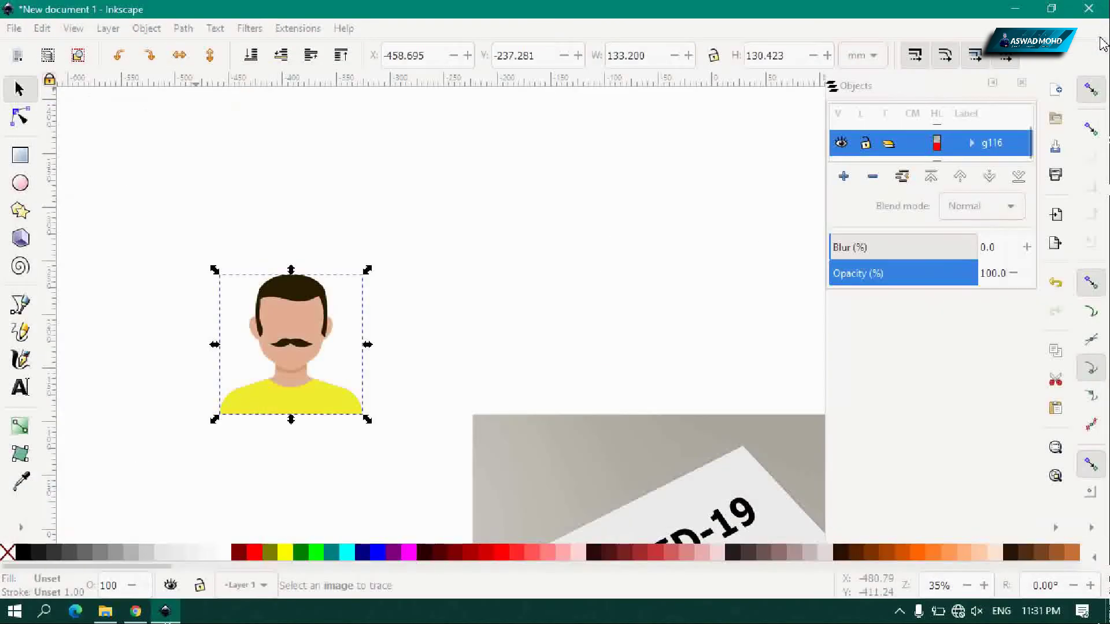
Drag the traced mustached avatar onto the COVID-19 paper photo.
{"action": "left_click_drag", "start_coordinate": [326, 399], "coordinate": [574, 522]}
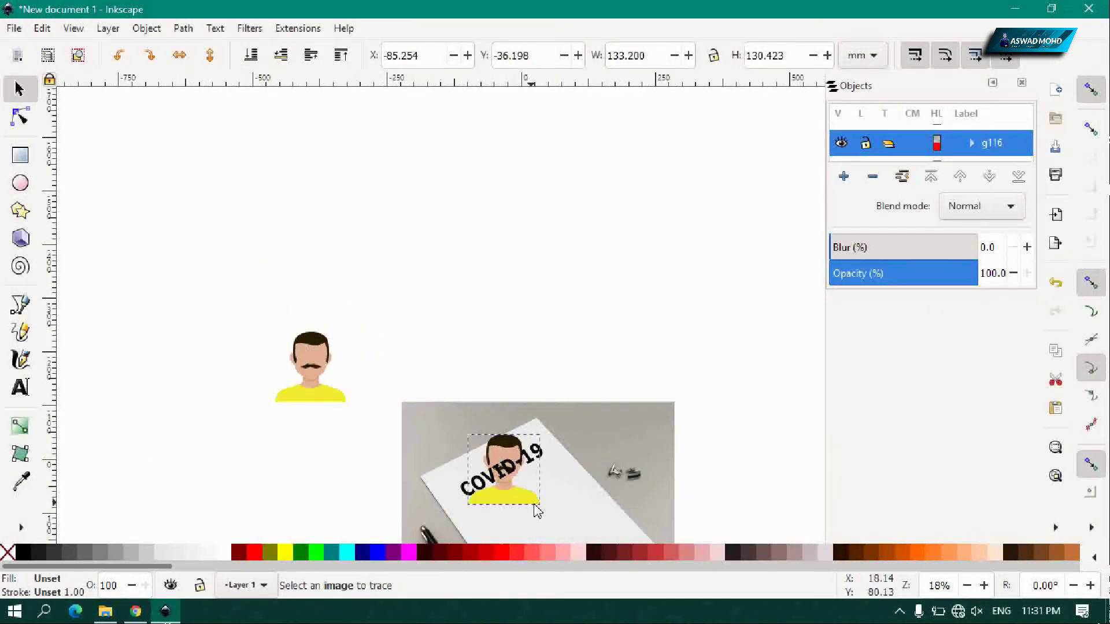
{"action": "left_click", "coordinate": [315, 395]}
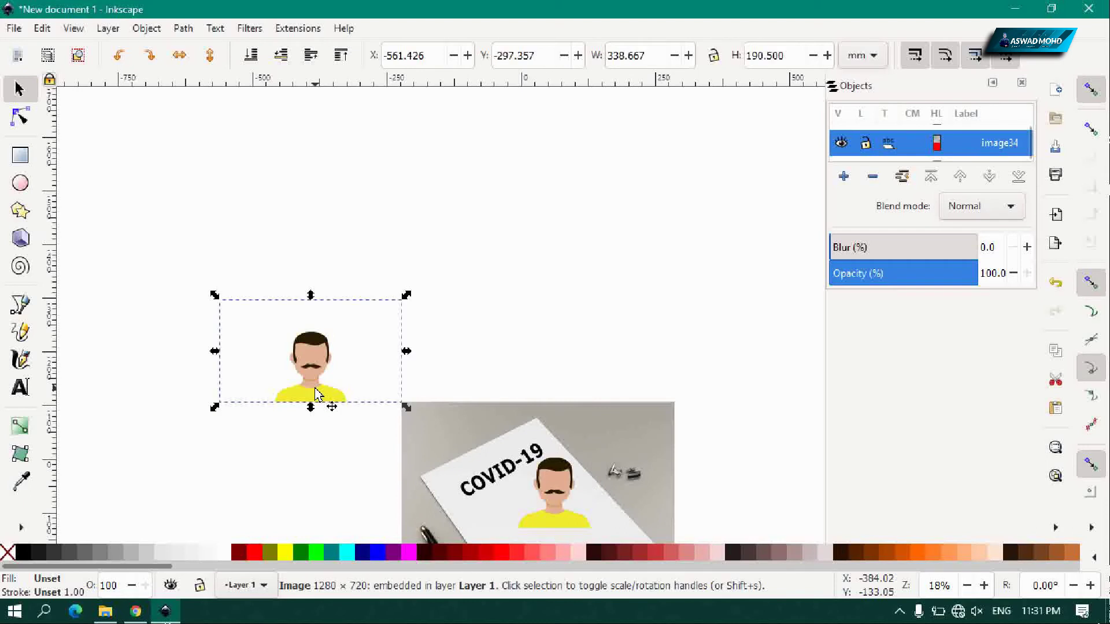
{"action": "scroll", "coordinate": [347, 456], "scroll_direction": "down", "scroll_amount": 5}
{"action": "scroll", "coordinate": [278, 370], "scroll_direction": "down", "scroll_amount": 5}
Run Trace Bitmap on the bearded green-shirt avatar after updating its preview.
{"action": "left_click", "coordinate": [261, 351]}
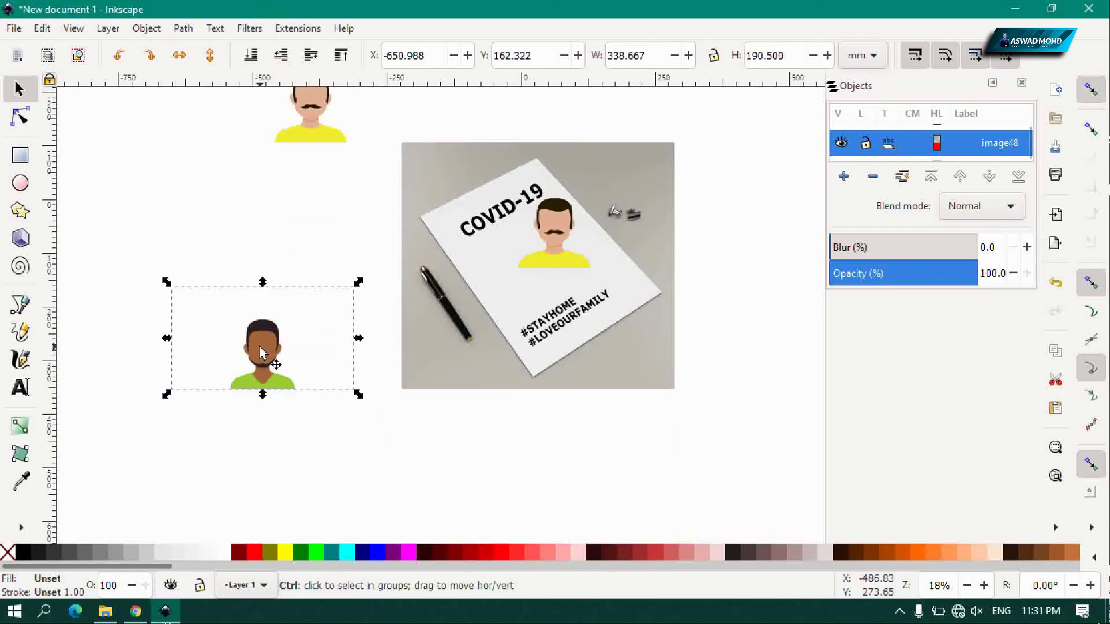
{"action": "scroll", "coordinate": [261, 352], "scroll_direction": "up", "scroll_amount": 1, "text": "ctrl"}
{"action": "left_click", "coordinate": [184, 28]}
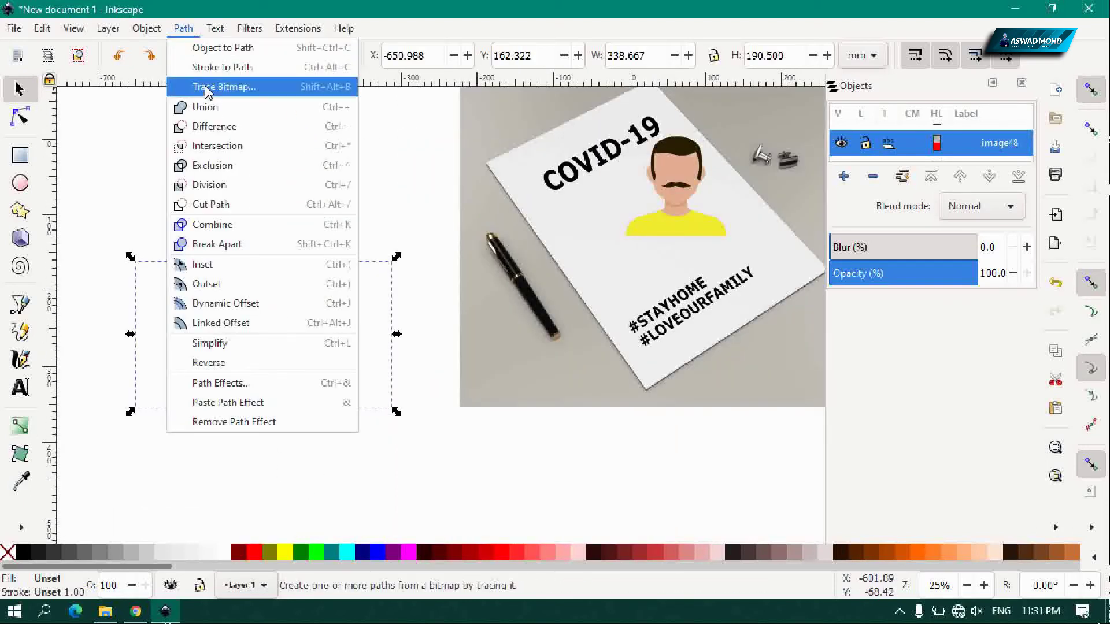
{"action": "left_click", "coordinate": [225, 84]}
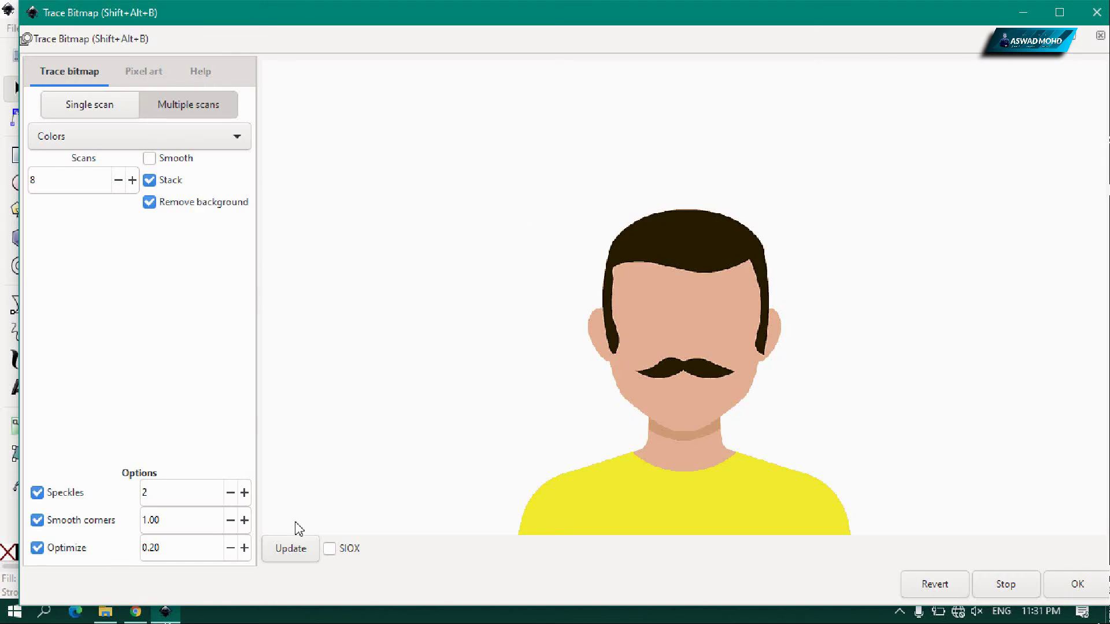
{"action": "left_click", "coordinate": [296, 557]}
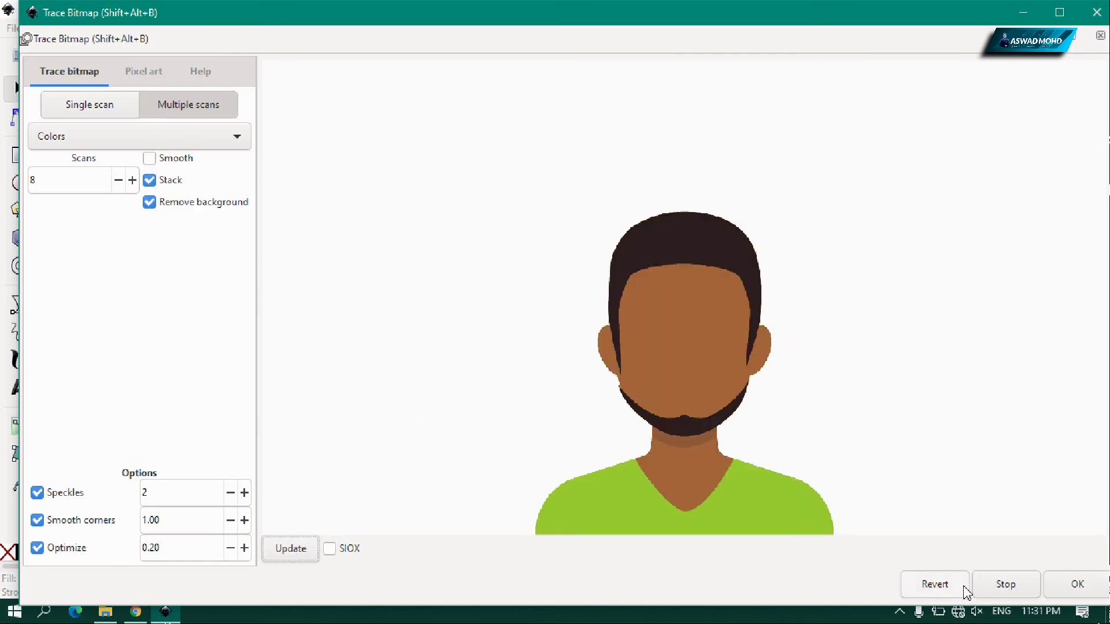
{"action": "left_click", "coordinate": [1077, 584]}
Accept the bearded trace and park the traced copy on the blank canvas at left.
{"action": "left_click", "coordinate": [1100, 35]}
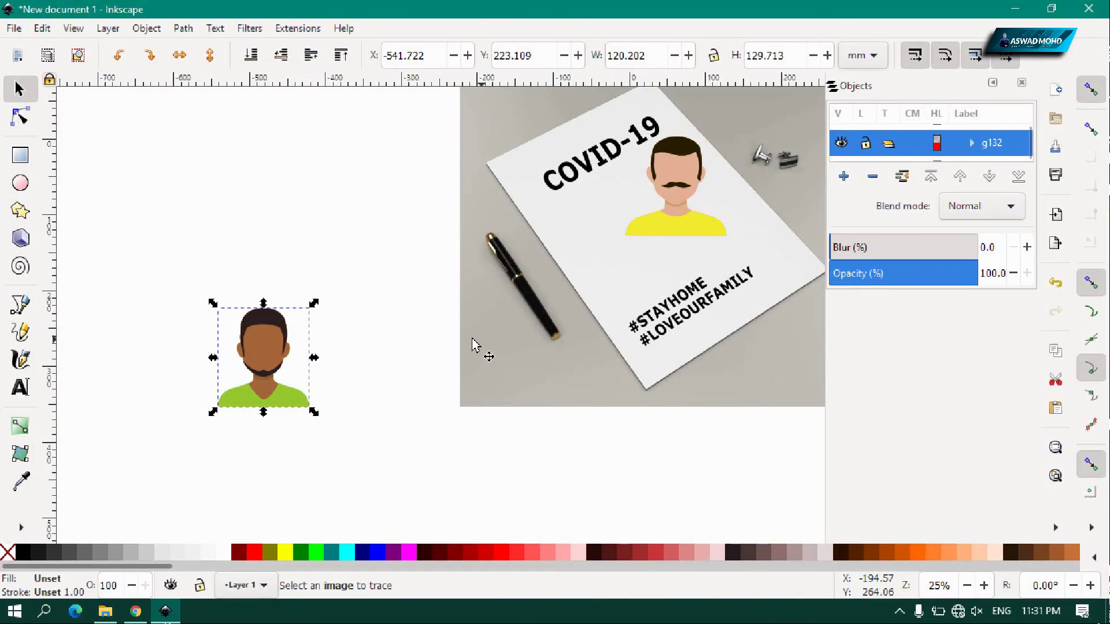
{"action": "left_click_drag", "start_coordinate": [275, 363], "coordinate": [592, 294]}
{"action": "scroll", "coordinate": [612, 289], "scroll_direction": "up", "scroll_amount": 2, "text": "ctrl"}
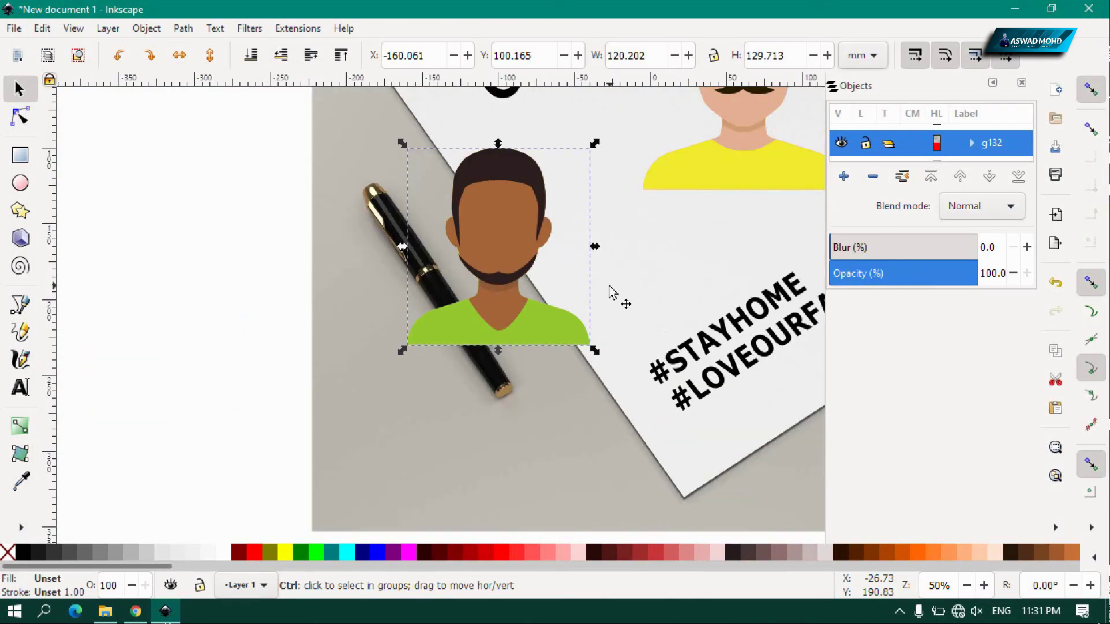
{"action": "scroll", "coordinate": [592, 294], "scroll_direction": "down", "scroll_amount": 2, "text": "ctrl"}
{"action": "scroll", "coordinate": [427, 258], "scroll_direction": "right", "scroll_amount": 5, "text": "shift"}
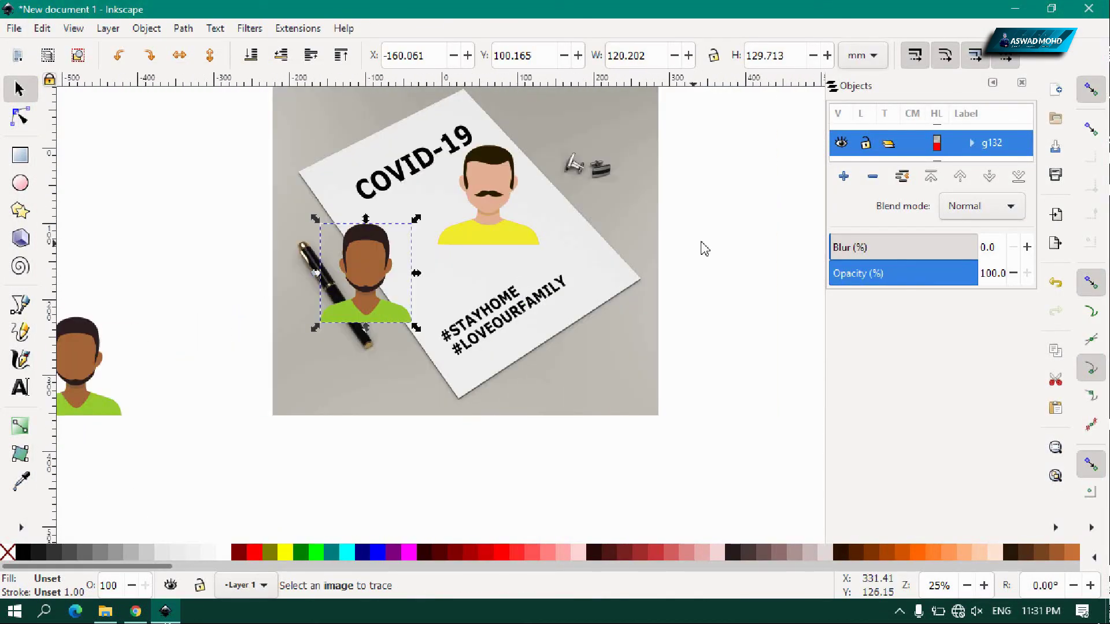
{"action": "left_click", "coordinate": [717, 254]}
{"action": "left_click", "coordinate": [490, 245]}
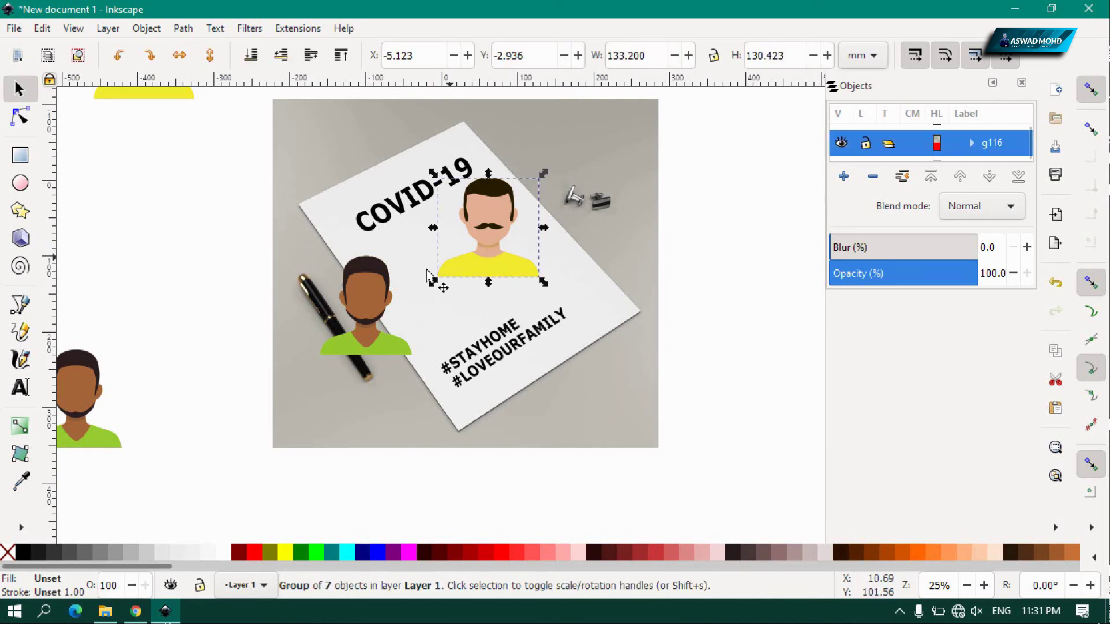
{"action": "left_click_drag", "start_coordinate": [367, 293], "coordinate": [209, 272]}
{"action": "scroll", "coordinate": [494, 234], "scroll_direction": "up", "scroll_amount": 1, "text": "ctrl"}
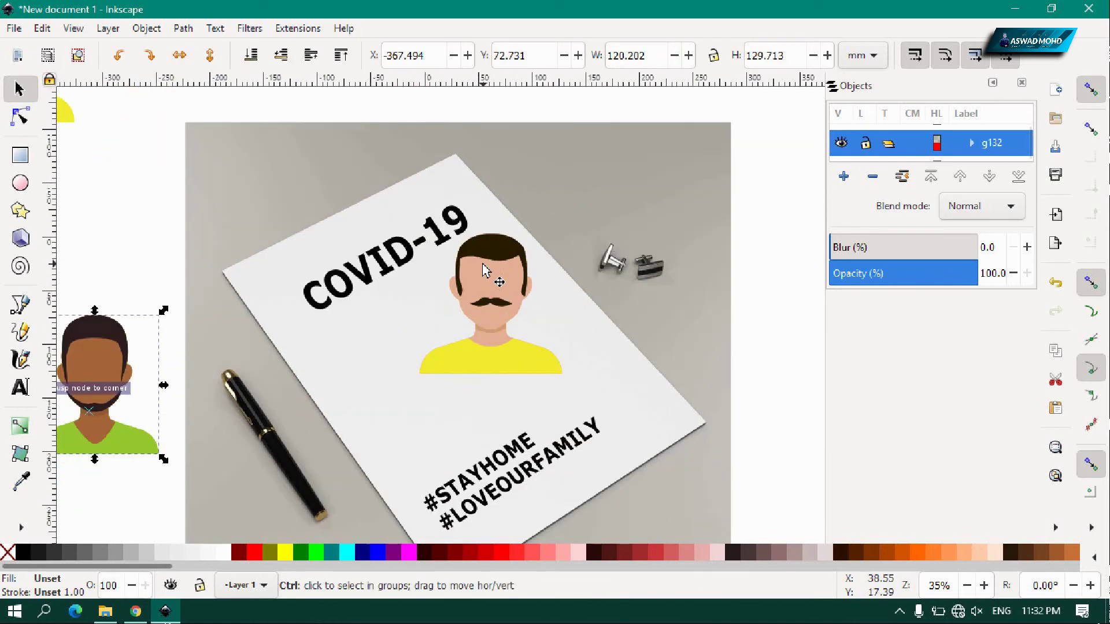
Tilt, move, halve and slant the mustached avatar, then bring the bearded avatar onto the paper.
{"action": "left_click", "coordinate": [492, 277]}
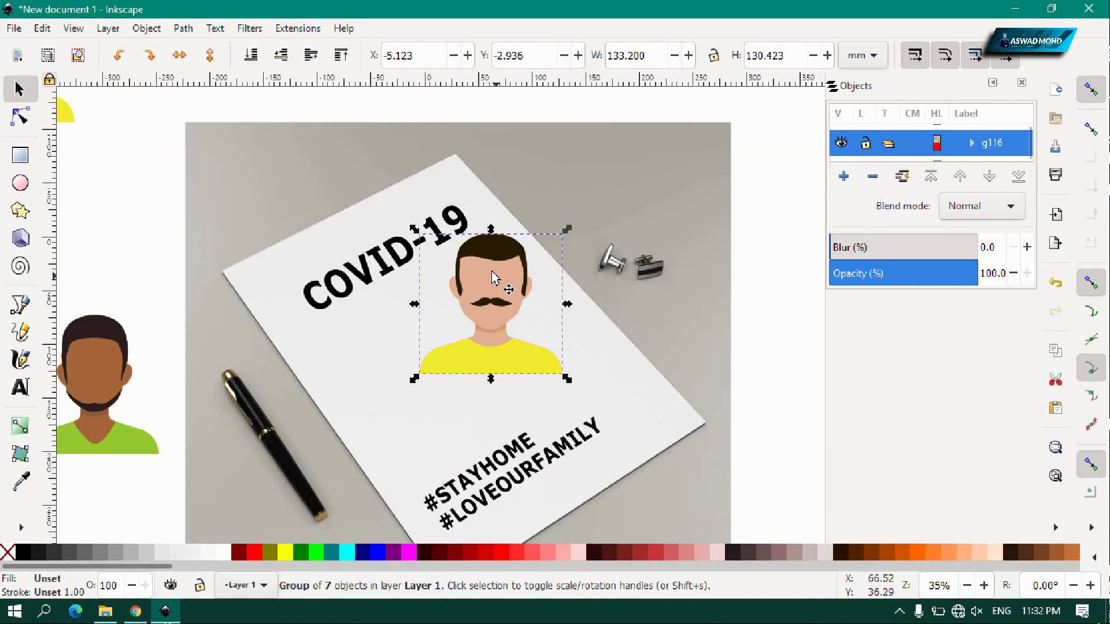
{"action": "left_click", "coordinate": [520, 258]}
{"action": "left_click_drag", "start_coordinate": [564, 220], "coordinate": [523, 206]}
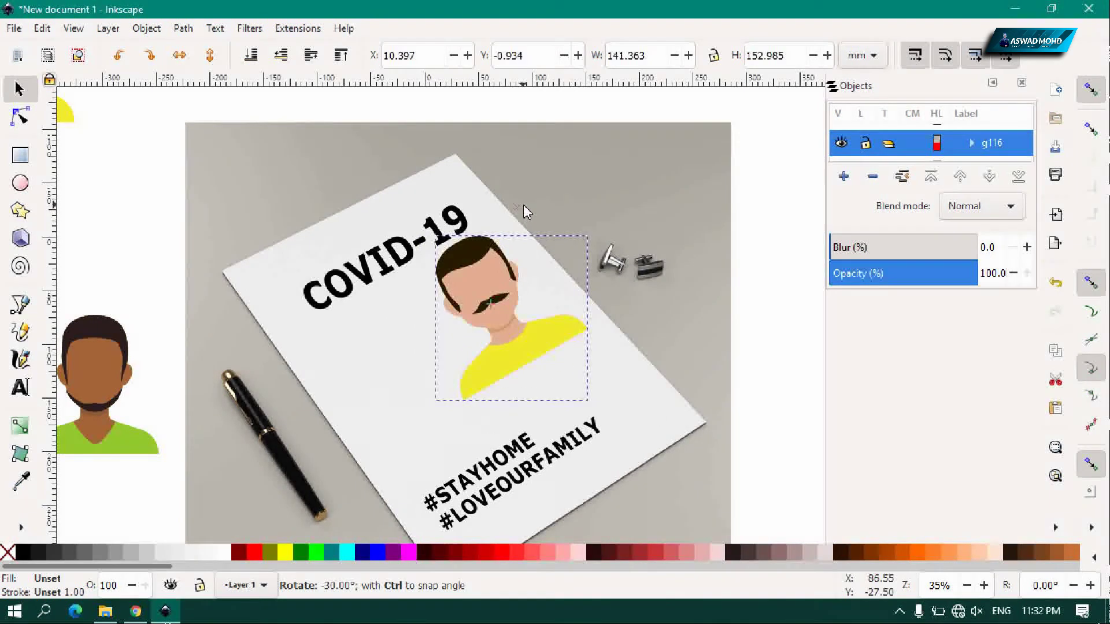
{"action": "left_click_drag", "start_coordinate": [500, 287], "coordinate": [431, 336]}
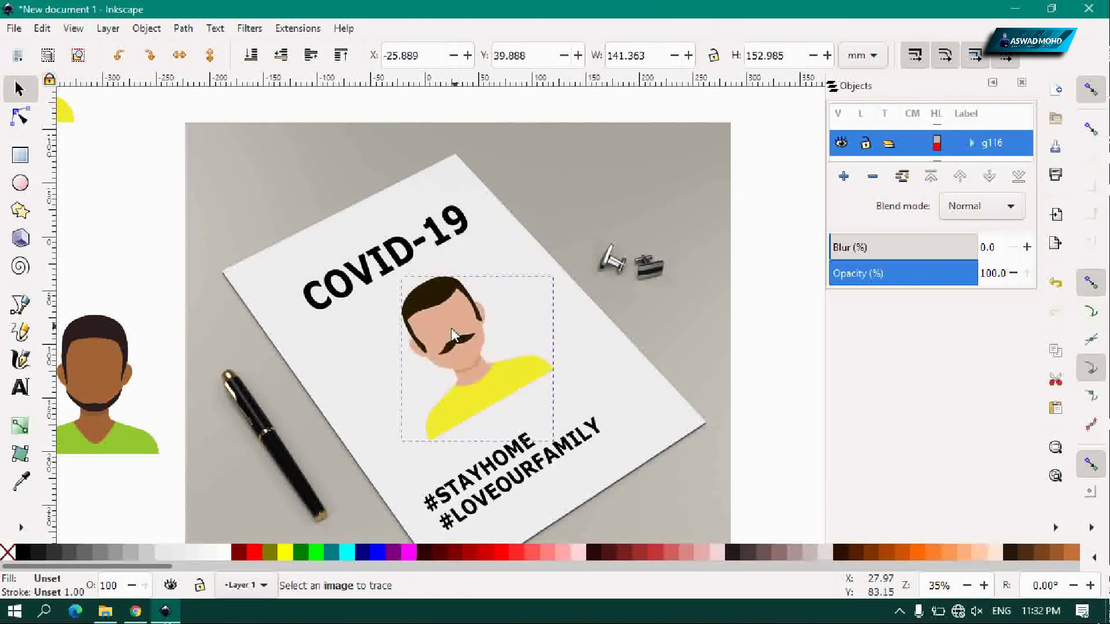
{"action": "mouse_move", "coordinate": [518, 283]}
{"action": "left_mouse_down"}
{"action": "mouse_move", "coordinate": [449, 357]}
{"action": "mouse_move", "coordinate": [379, 339]}
{"action": "left_mouse_up"}
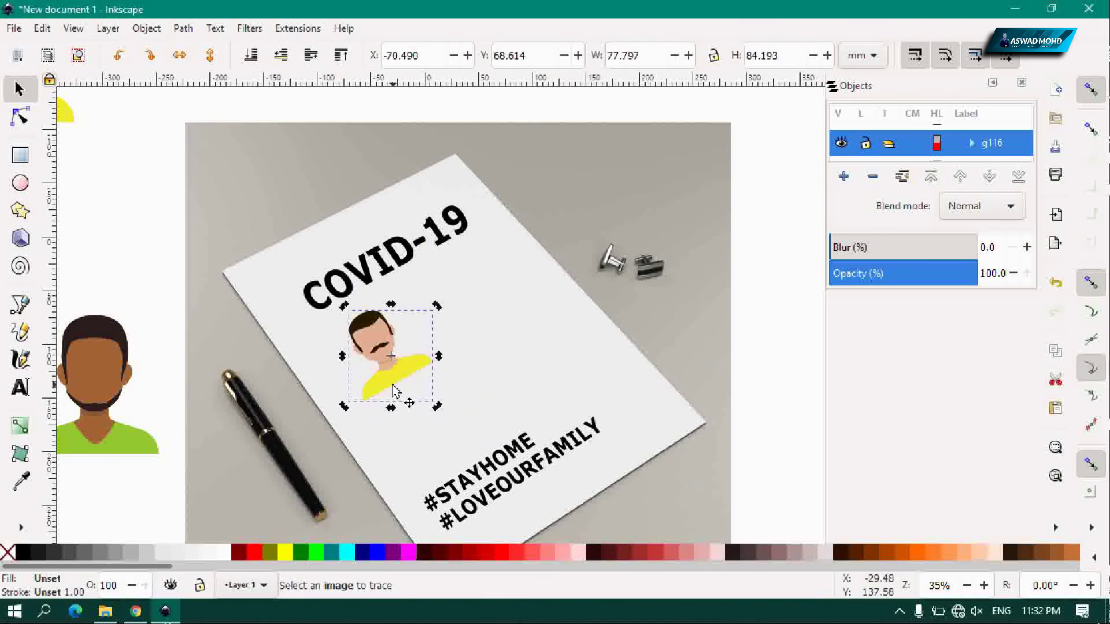
{"action": "left_click_drag", "start_coordinate": [394, 406], "coordinate": [397, 408]}
{"action": "left_click", "coordinate": [137, 285]}
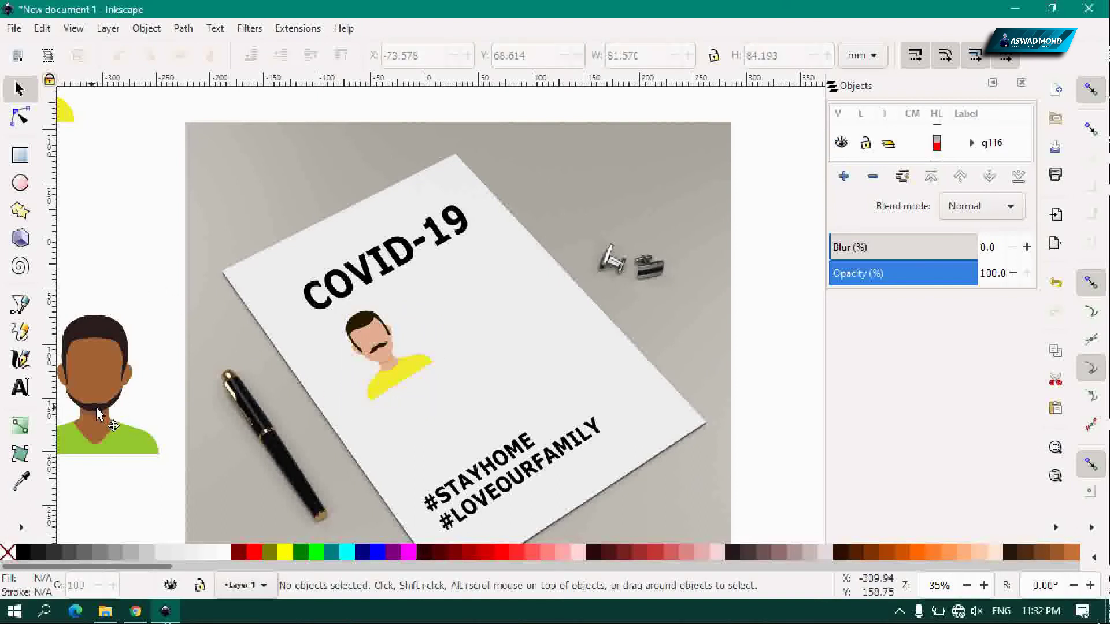
{"action": "left_click_drag", "start_coordinate": [104, 408], "coordinate": [492, 338]}
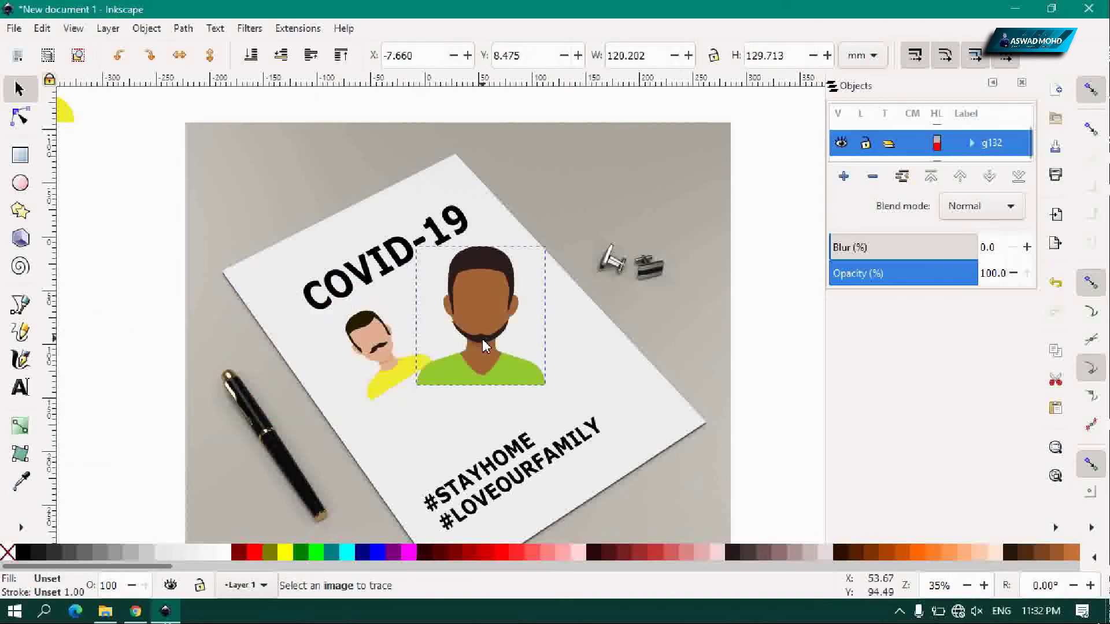
Tilt, raise, shrink and slant the bearded avatar to match the first one.
{"action": "left_click", "coordinate": [469, 280]}
{"action": "left_click", "coordinate": [524, 262]}
{"action": "left_click", "coordinate": [502, 277]}
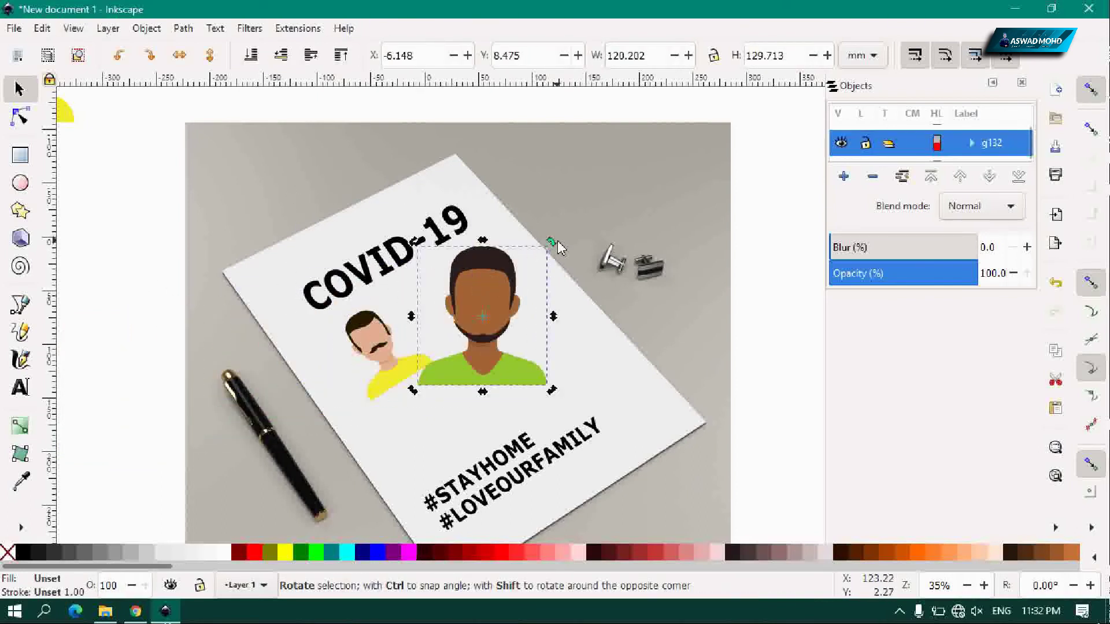
{"action": "left_click_drag", "start_coordinate": [552, 242], "coordinate": [507, 237]}
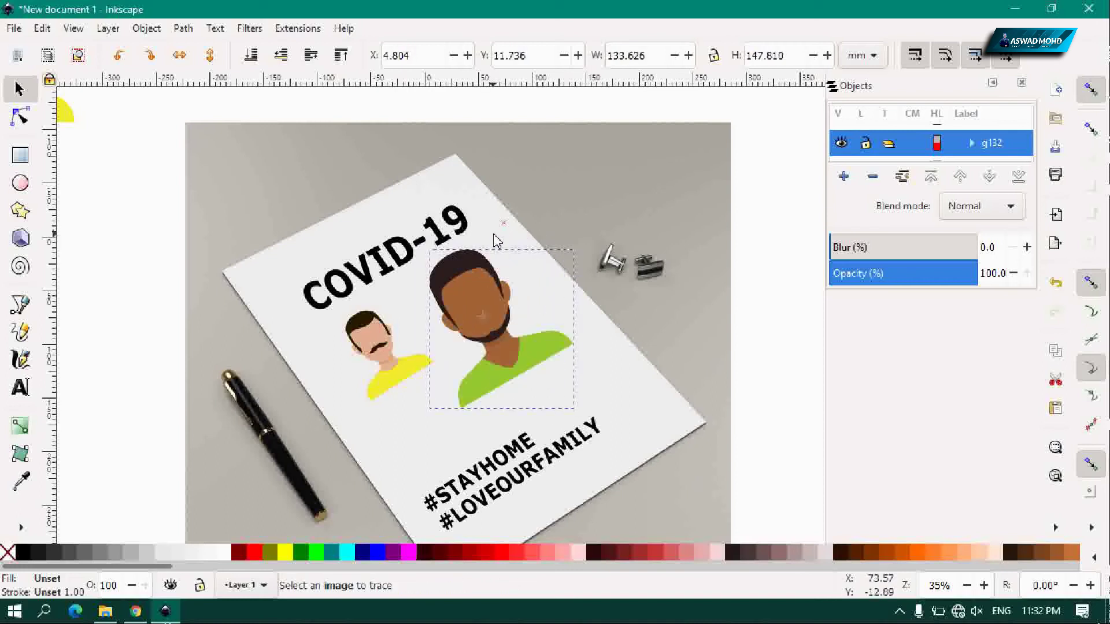
{"action": "left_click_drag", "start_coordinate": [535, 357], "coordinate": [536, 302]}
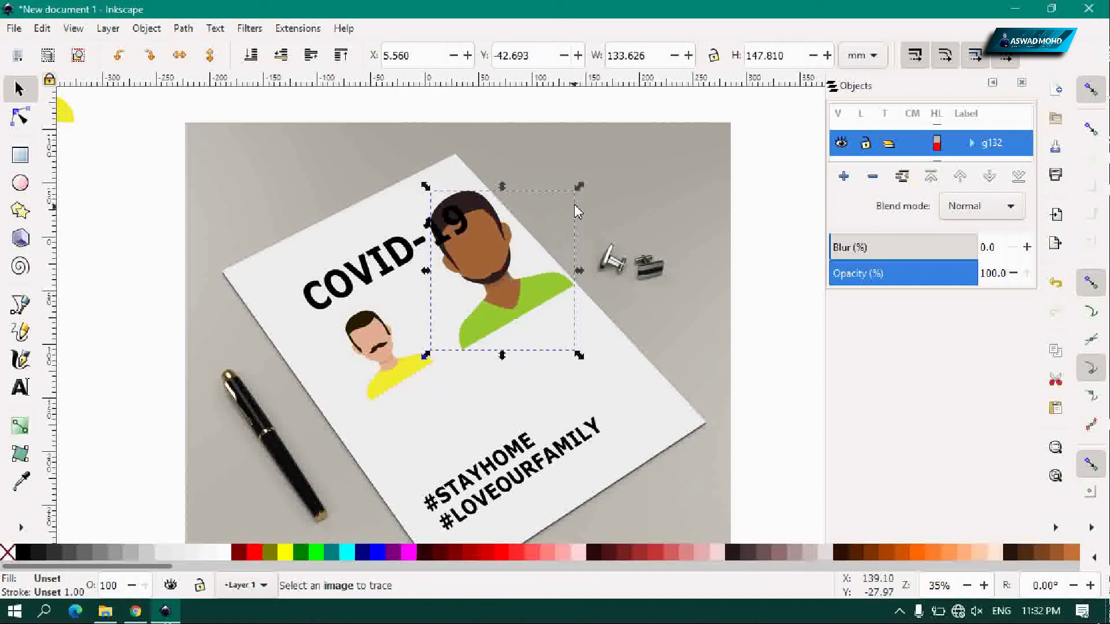
{"action": "left_click_drag", "start_coordinate": [578, 196], "coordinate": [517, 262]}
{"action": "left_click", "coordinate": [491, 317]}
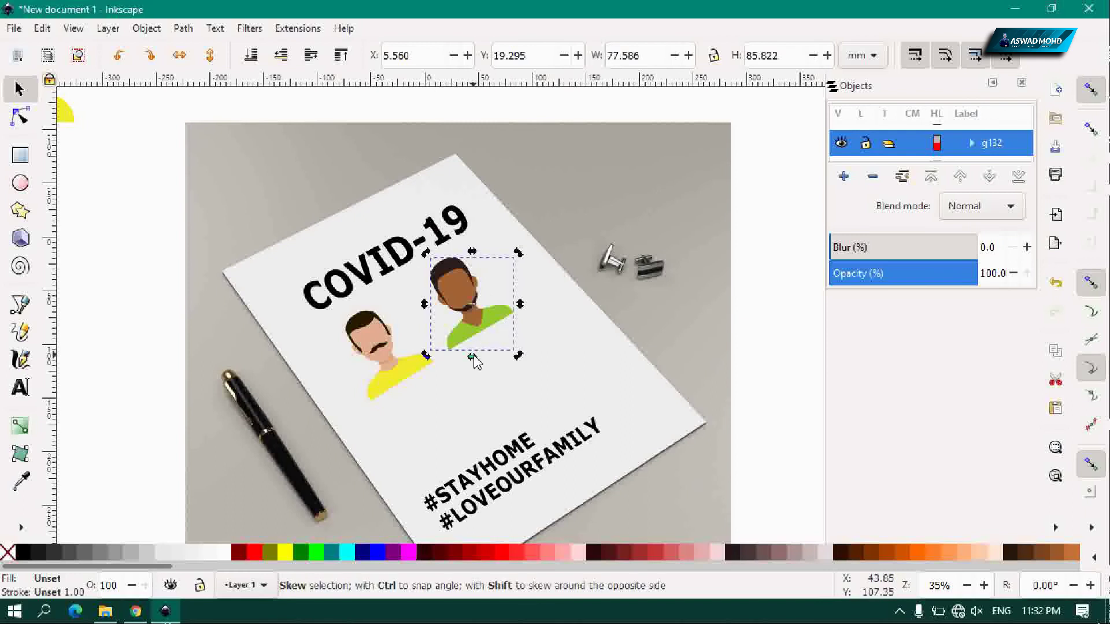
{"action": "mouse_move", "coordinate": [474, 354]}
{"action": "left_mouse_down"}
{"action": "mouse_move", "coordinate": [484, 361]}
{"action": "mouse_move", "coordinate": [478, 355]}
{"action": "left_mouse_up"}
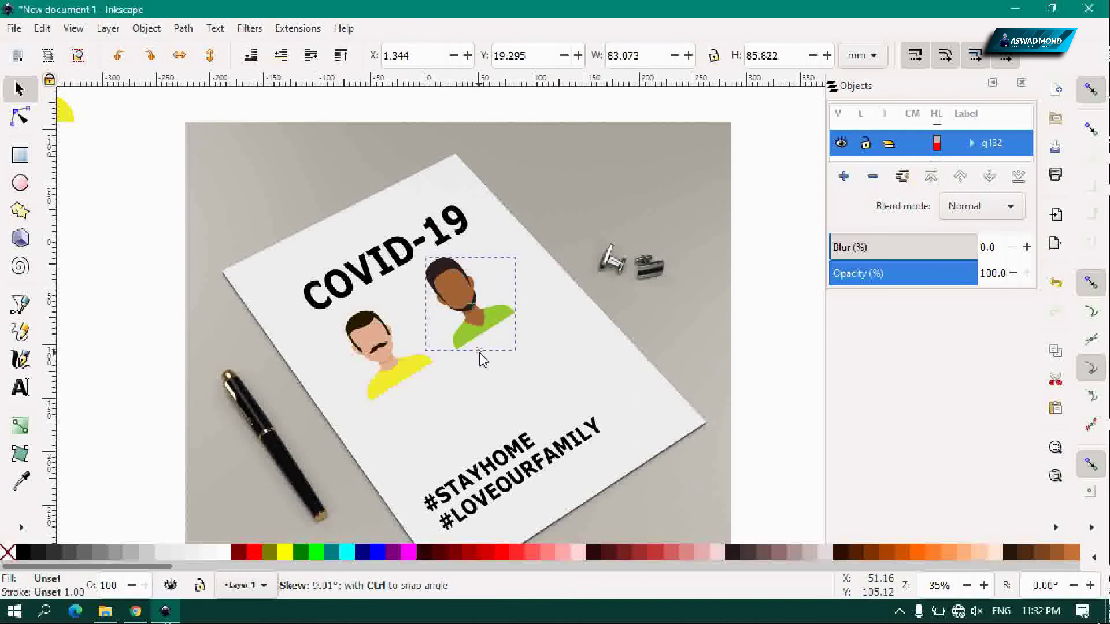
{"action": "left_click", "coordinate": [156, 322]}
Nudge the green-shirt and yellow-shirt avatars into their final positions.
{"action": "left_click", "coordinate": [452, 296]}
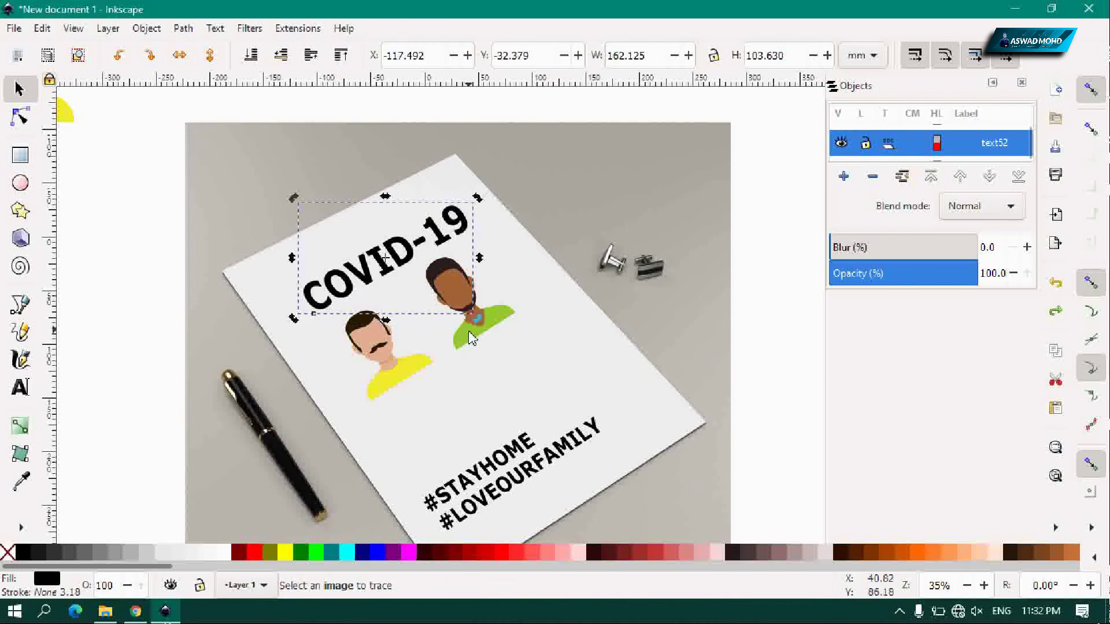
{"action": "mouse_move", "coordinate": [453, 296]}
{"action": "left_mouse_down"}
{"action": "mouse_move", "coordinate": [464, 345]}
{"action": "mouse_move", "coordinate": [486, 333]}
{"action": "left_mouse_up"}
{"action": "left_click", "coordinate": [754, 344]}
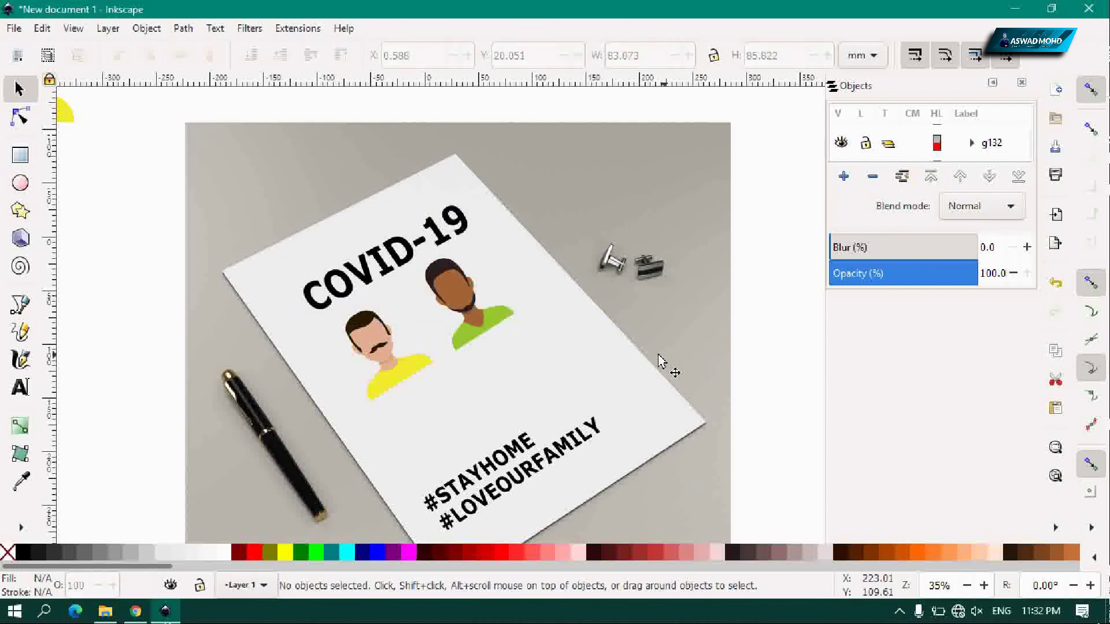
{"action": "left_click", "coordinate": [482, 327]}
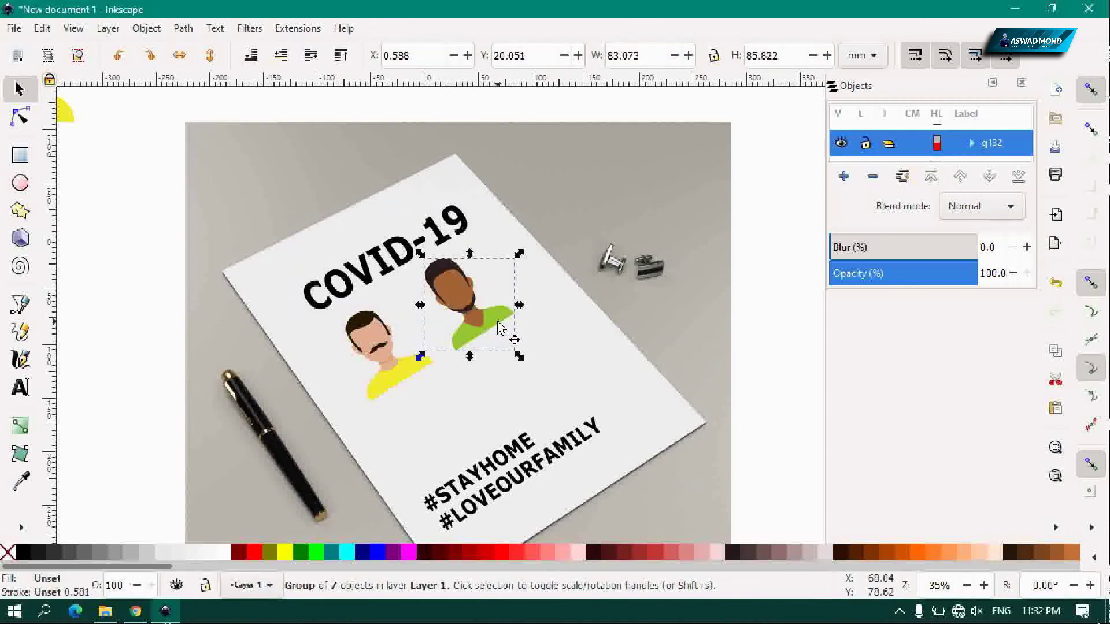
{"action": "left_click_drag", "start_coordinate": [508, 334], "coordinate": [516, 322]}
{"action": "left_click", "coordinate": [428, 370]}
{"action": "left_click_drag", "start_coordinate": [426, 370], "coordinate": [428, 371]}
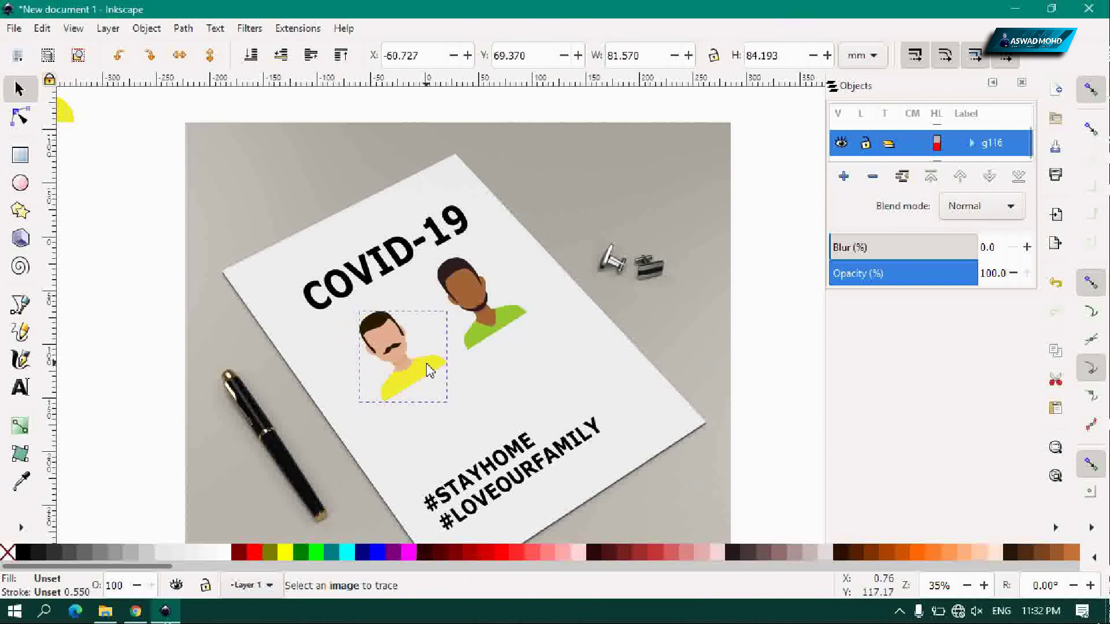
{"action": "left_click", "coordinate": [754, 355]}
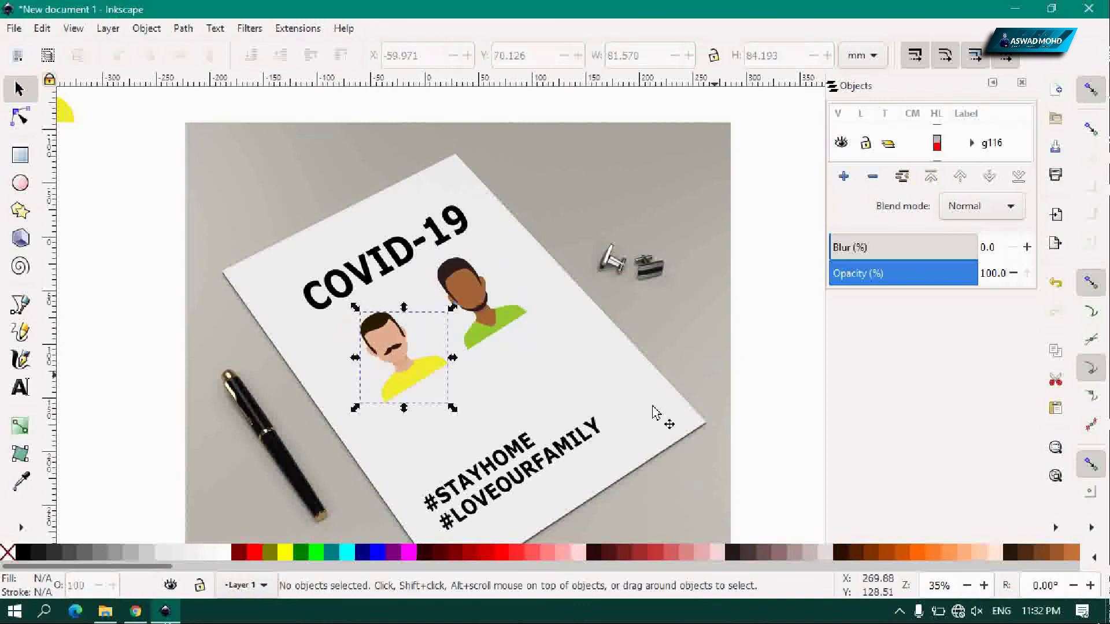
Move both hashtag lines up and left on the paper.
{"action": "left_click", "coordinate": [479, 475]}
{"action": "left_click", "coordinate": [553, 465], "text": "shift"}
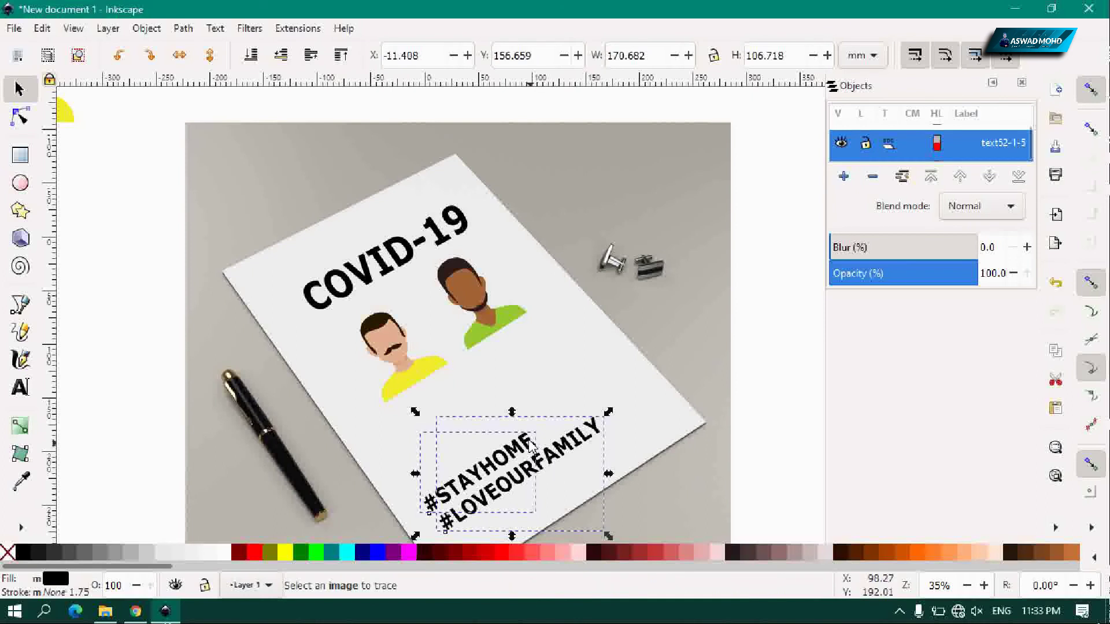
{"action": "left_click_drag", "start_coordinate": [572, 461], "coordinate": [552, 423]}
{"action": "left_click", "coordinate": [745, 385]}
Select the paper photo together with everything placed on it.
{"action": "scroll", "coordinate": [743, 384], "scroll_direction": "down", "scroll_amount": 2}
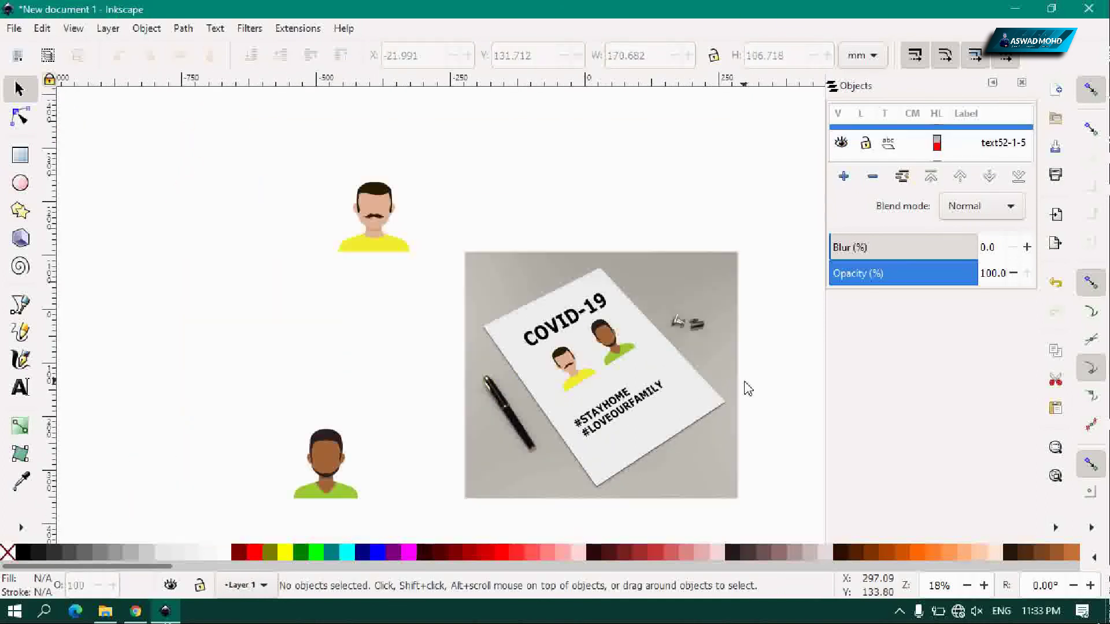
{"action": "scroll", "coordinate": [742, 383], "scroll_direction": "left", "scroll_amount": 5}
{"action": "scroll", "coordinate": [728, 382], "scroll_direction": "right", "scroll_amount": 8}
{"action": "scroll", "coordinate": [595, 310], "scroll_direction": "down", "scroll_amount": 2}
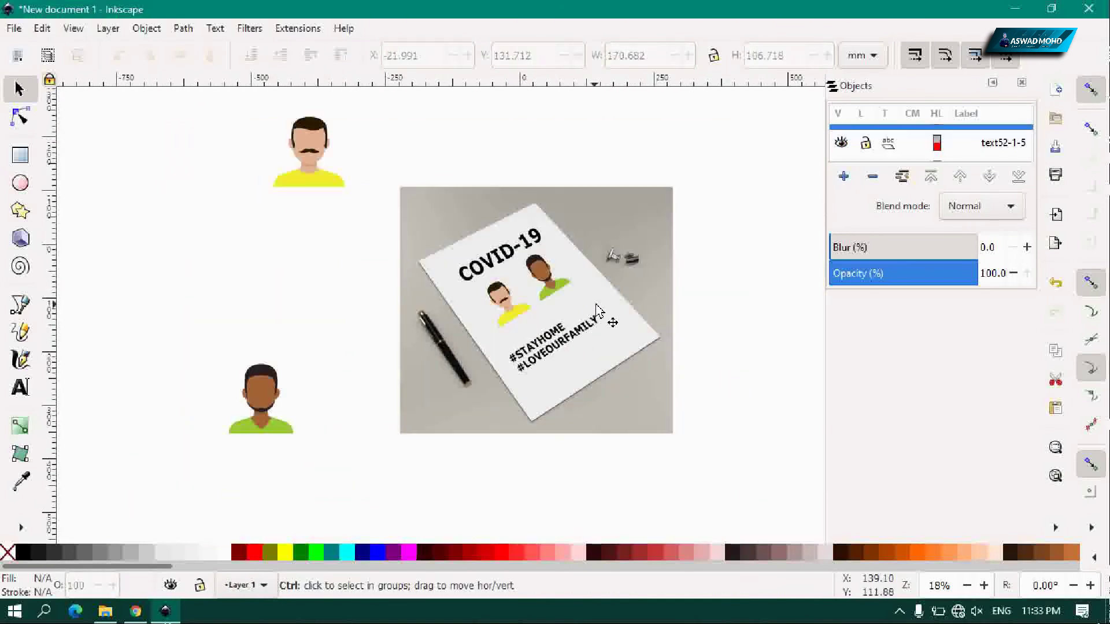
{"action": "scroll", "coordinate": [669, 298], "scroll_direction": "up", "scroll_amount": 1, "text": "ctrl"}
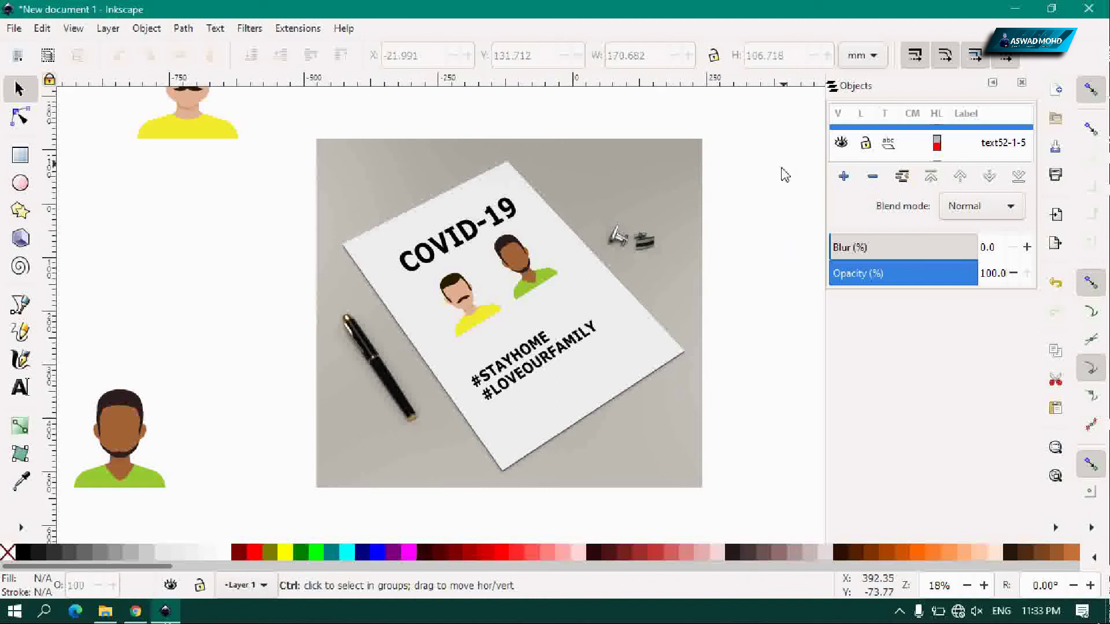
{"action": "scroll", "coordinate": [784, 162], "scroll_direction": "down", "scroll_amount": 1, "text": "ctrl"}
{"action": "mouse_move", "coordinate": [786, 115]}
{"action": "left_mouse_down"}
{"action": "mouse_move", "coordinate": [445, 456]}
{"action": "mouse_move", "coordinate": [406, 458]}
{"action": "left_mouse_up"}
Export the selection as image20.png on the Desktop, then show the desktop.
{"action": "left_click", "coordinate": [14, 29]}
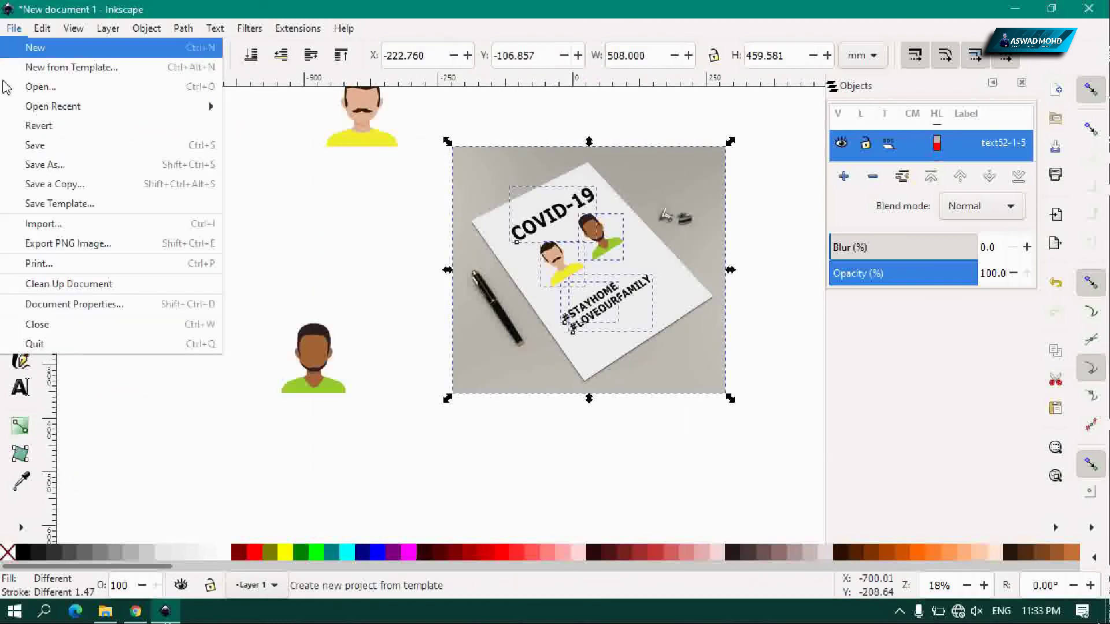
{"action": "left_click", "coordinate": [23, 243]}
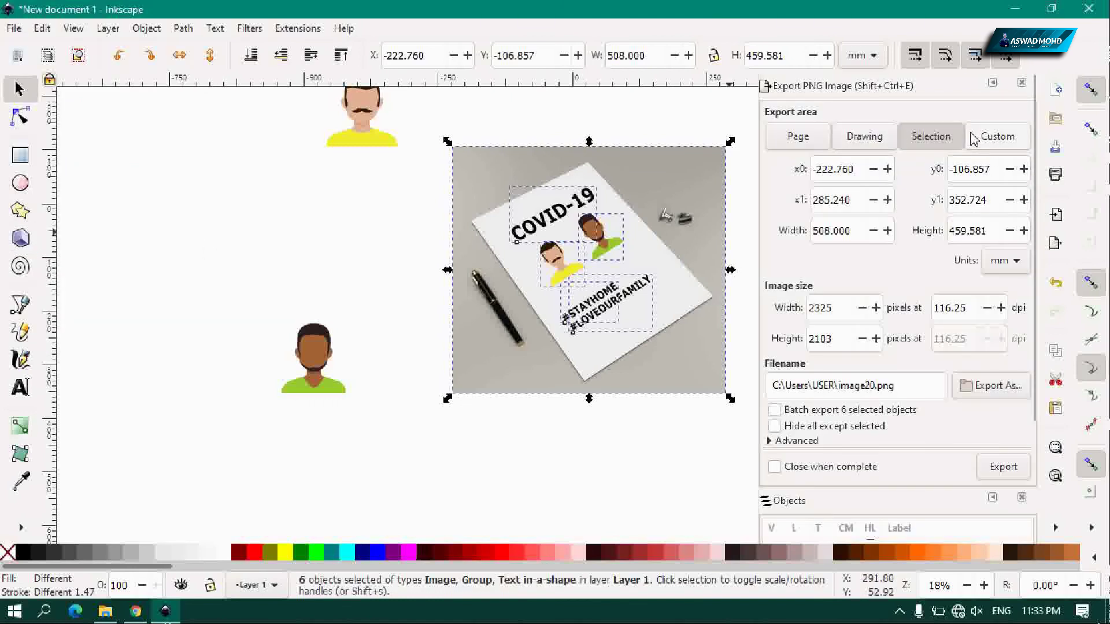
{"action": "left_click", "coordinate": [988, 398]}
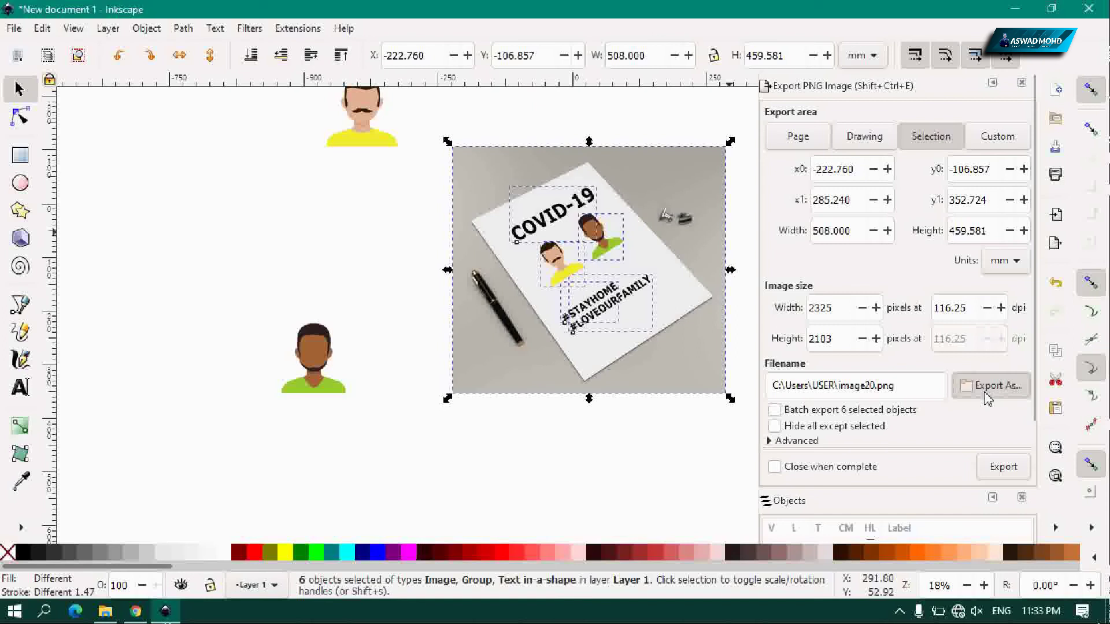
{"action": "left_click", "coordinate": [67, 152]}
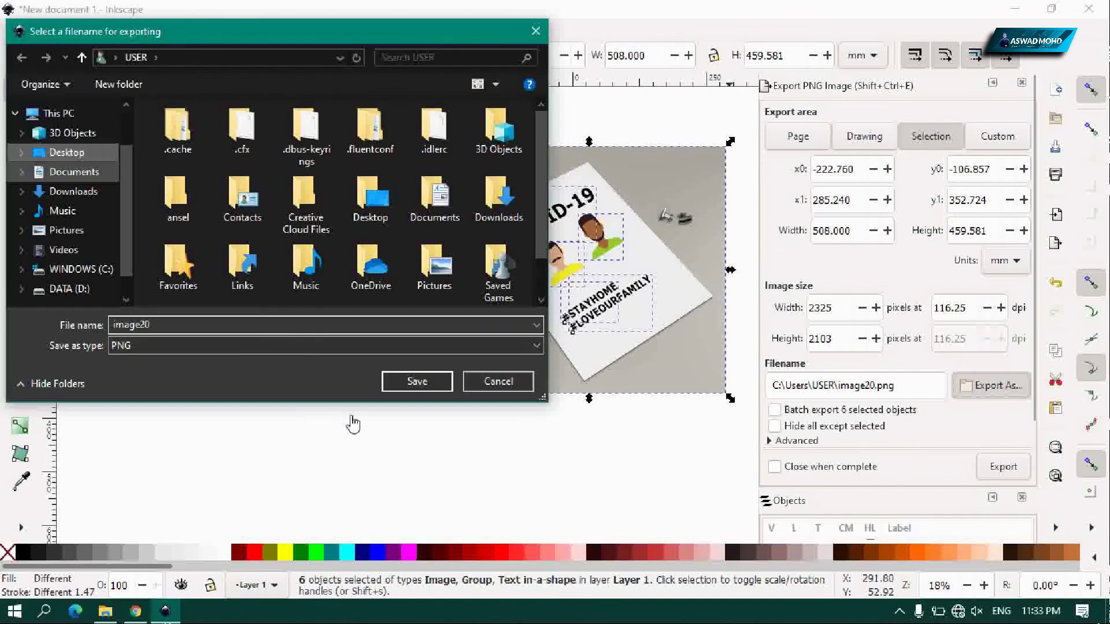
{"action": "left_click", "coordinate": [417, 381]}
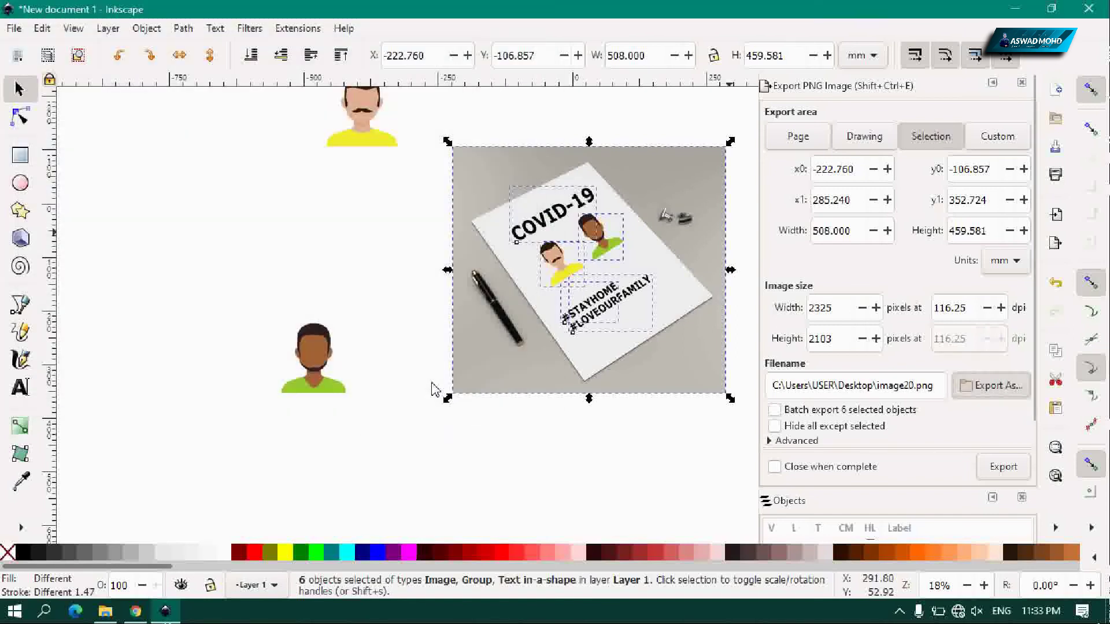
{"action": "left_click", "coordinate": [1002, 472]}
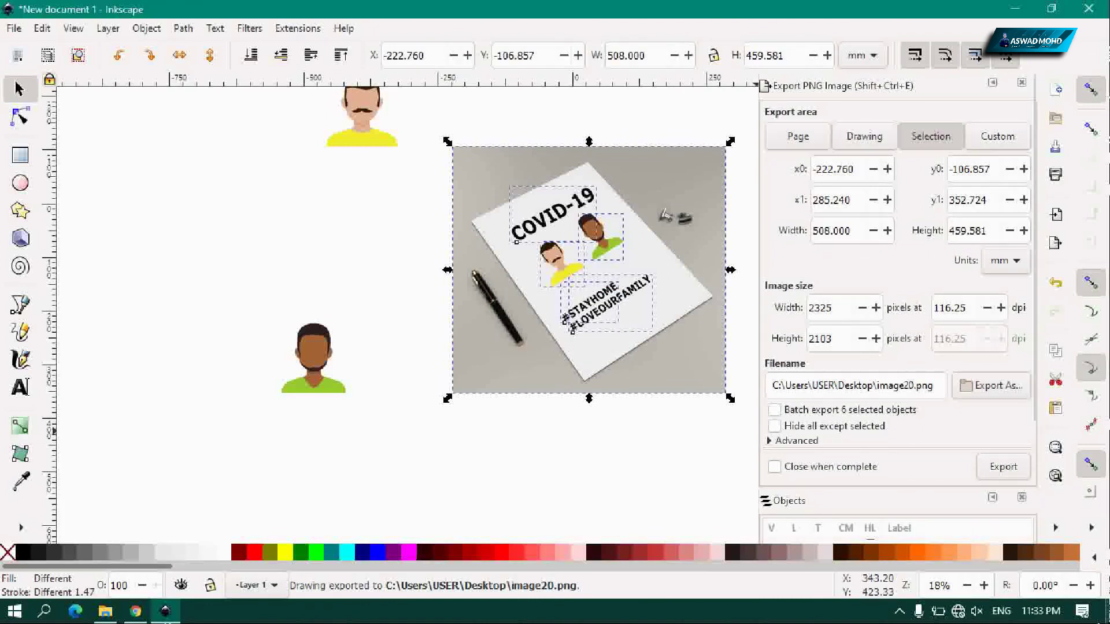
{"action": "key", "text": "super+d"}
Open image20 from the desktop in Photos to check it, then close the viewer.
{"action": "left_click", "coordinate": [42, 232]}
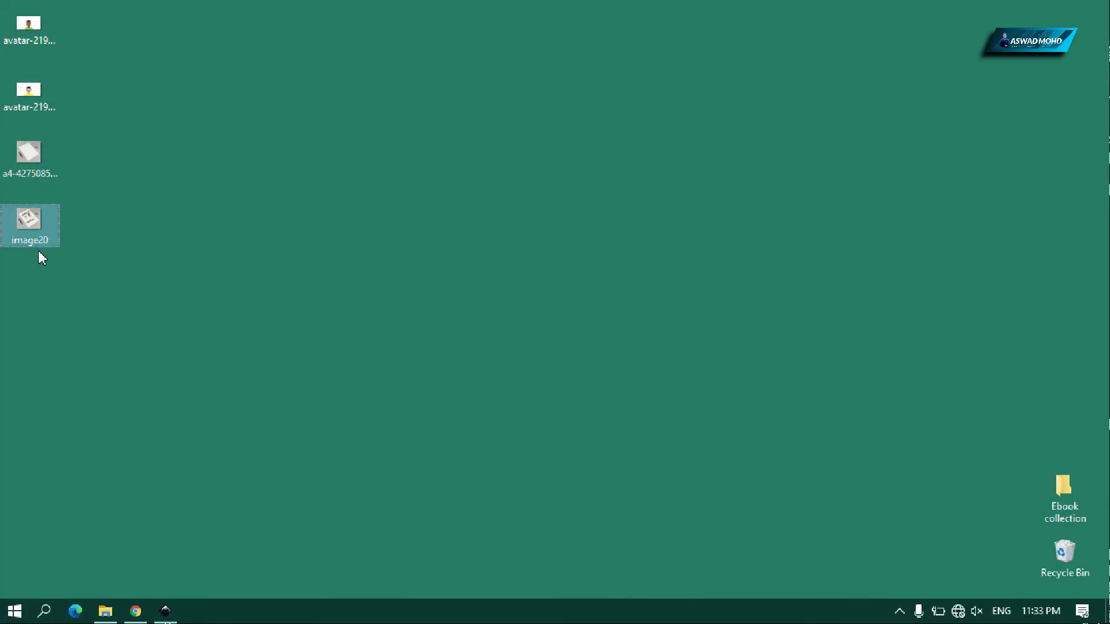
{"action": "double_click", "coordinate": [30, 237]}
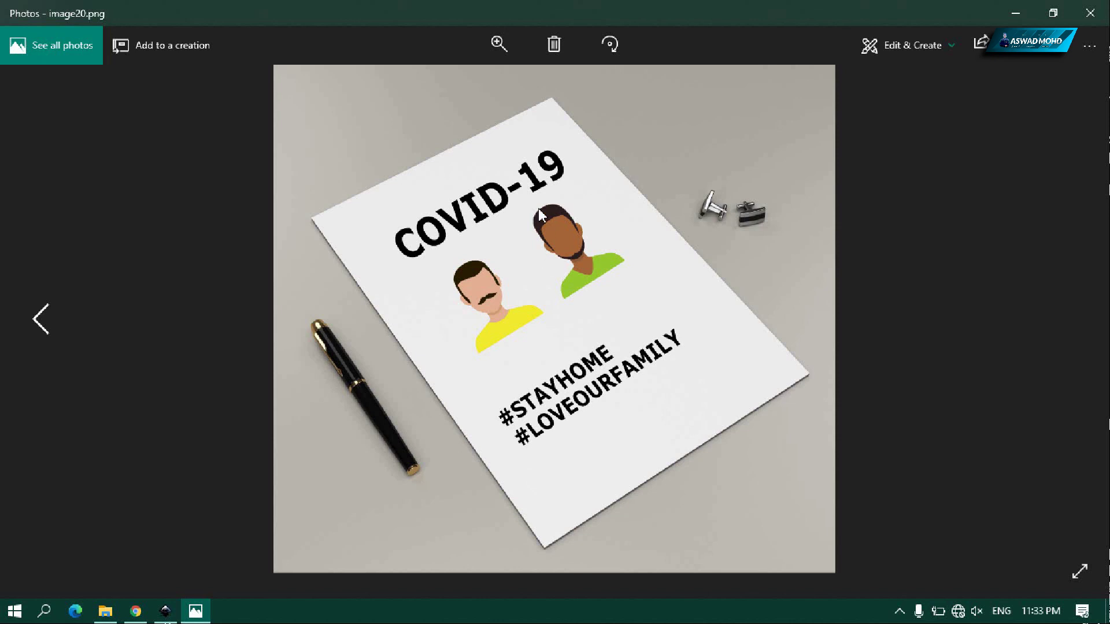
{"action": "left_click", "coordinate": [1090, 13]}
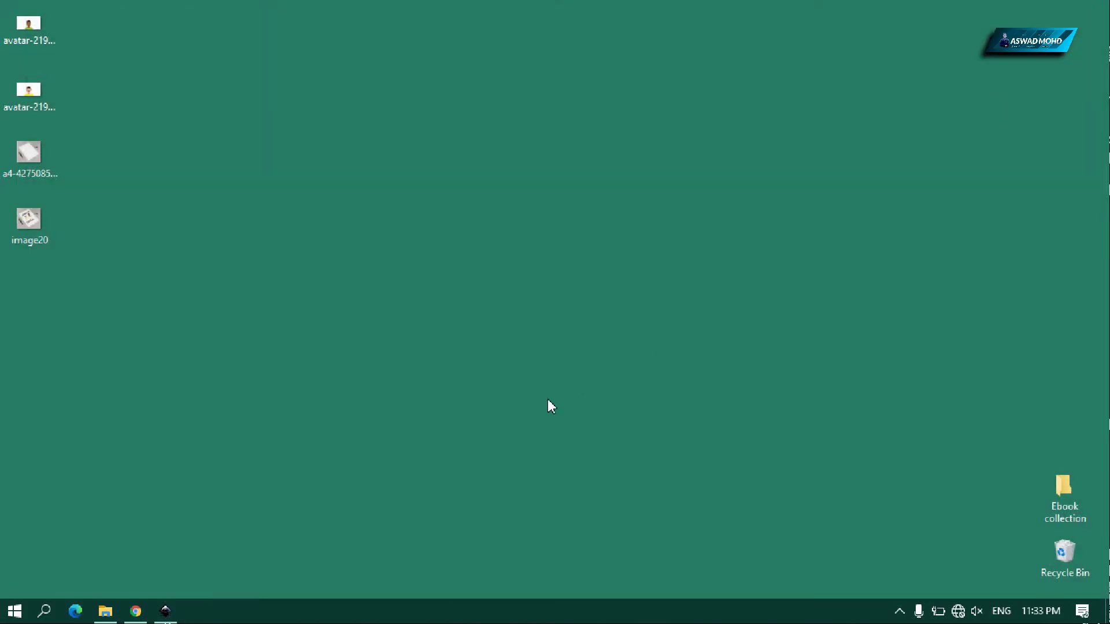
Return to Inkscape, close the PNG export settings and select the hashtag text.
{"action": "left_click", "coordinate": [167, 619]}
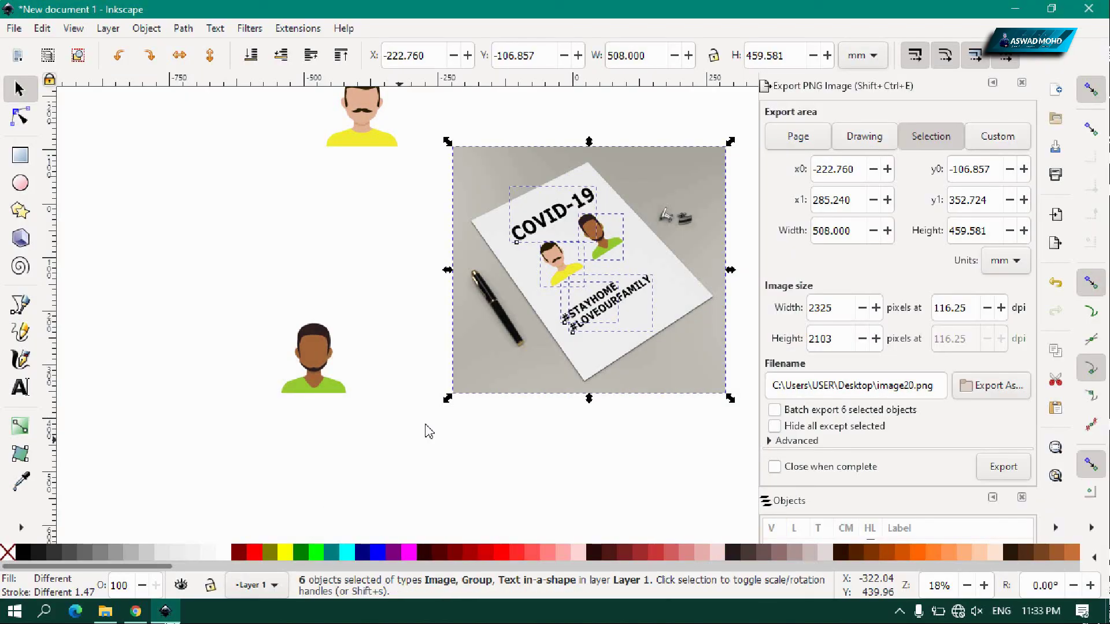
{"action": "left_click", "coordinate": [457, 448]}
{"action": "left_click", "coordinate": [1018, 85]}
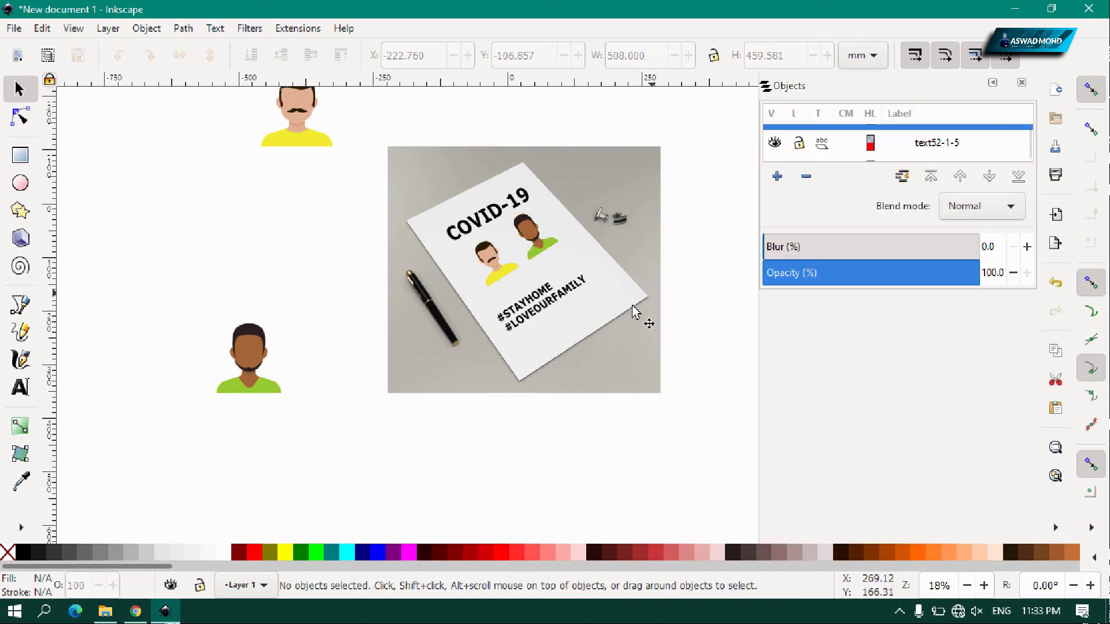
{"action": "left_click", "coordinate": [541, 302]}
{"action": "scroll", "coordinate": [543, 309], "scroll_direction": "up", "scroll_amount": 1, "text": "ctrl"}
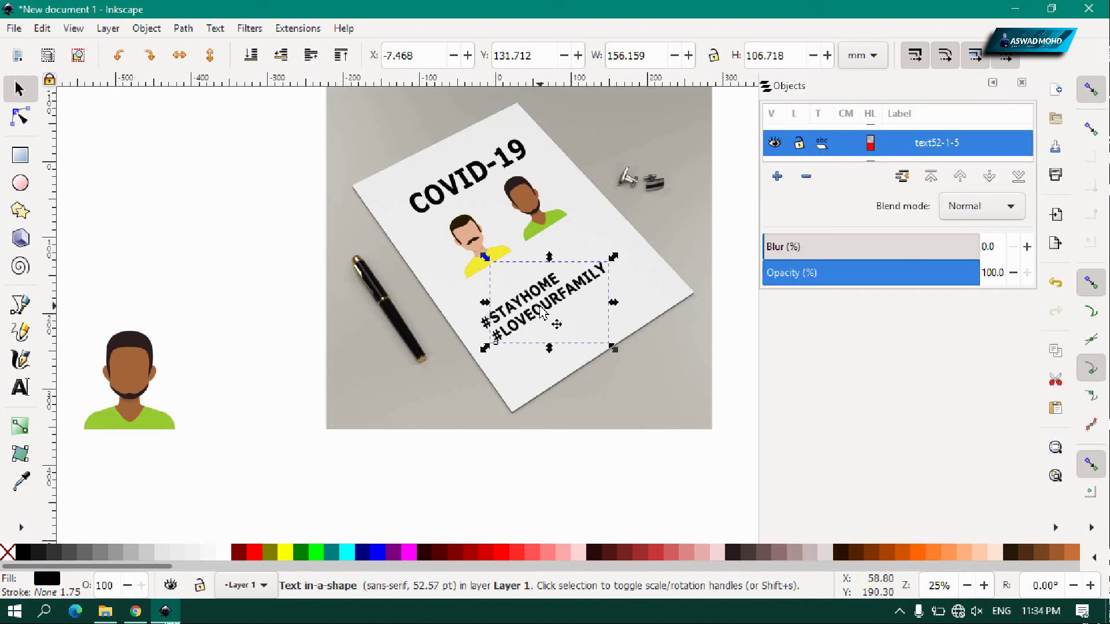
Duplicate the hashtag text below the original and rewrite it as THANKS FOR WATCHING.
{"action": "key", "text": "ctrl+d"}
{"action": "left_click_drag", "start_coordinate": [544, 312], "coordinate": [578, 348]}
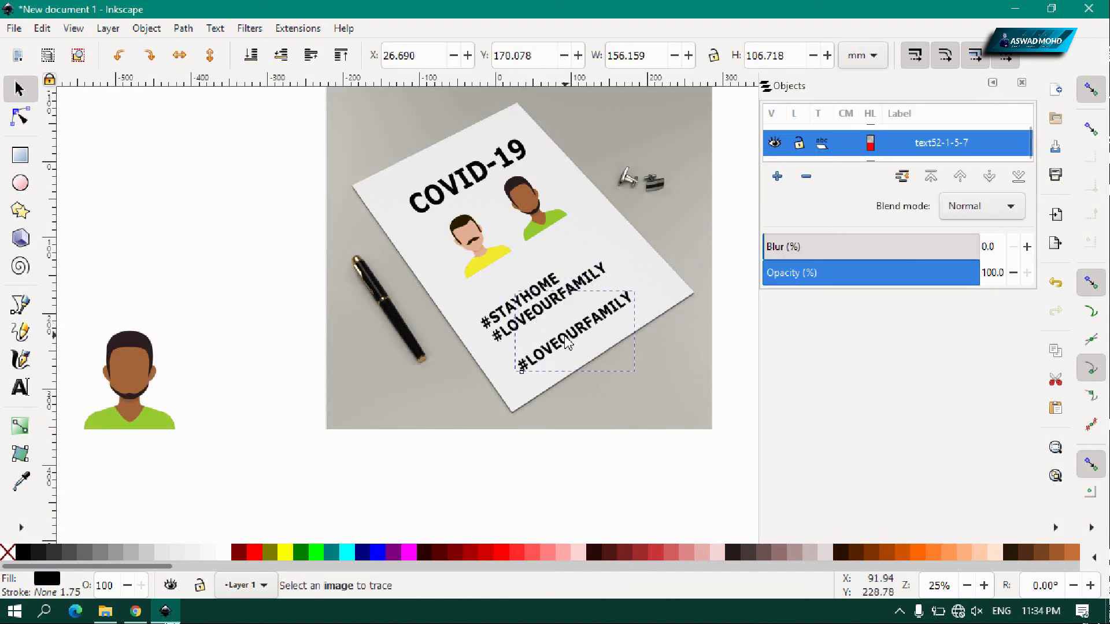
{"action": "double_click", "coordinate": [560, 342]}
{"action": "key", "text": "ctrl+a"}
{"action": "key", "text": "BackSpace"}
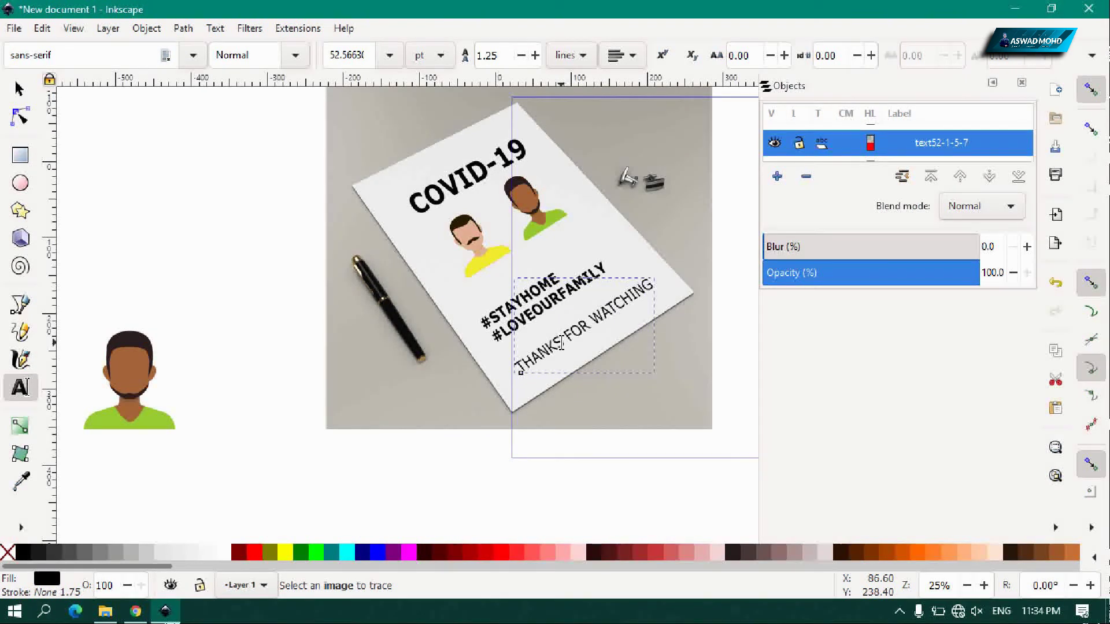
{"action": "key", "text": "F1"}
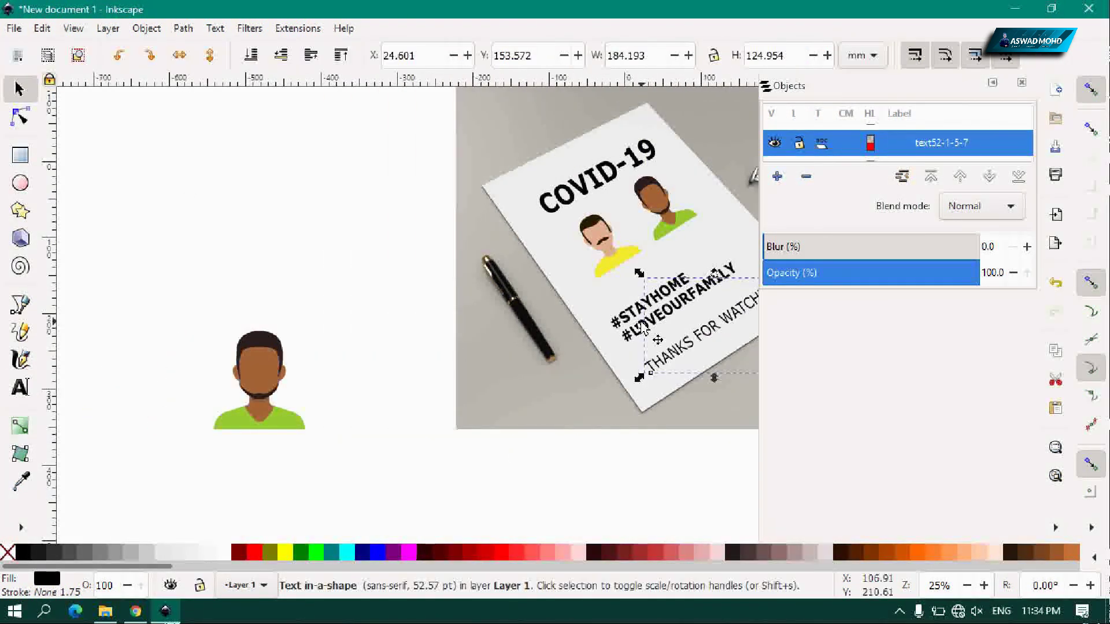
Pan the canvas and select the background paper photo.
{"action": "scroll", "coordinate": [468, 358], "scroll_direction": "up", "scroll_amount": 3}
{"action": "left_click_drag", "start_coordinate": [760, 350], "coordinate": [826, 324]}
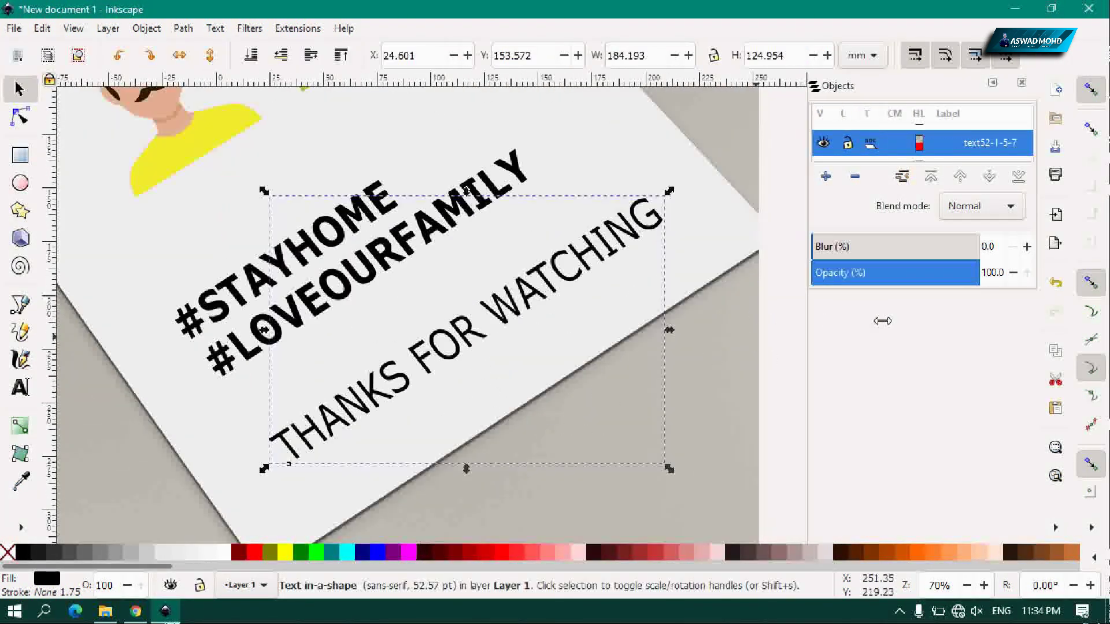
{"action": "left_click", "coordinate": [783, 335]}
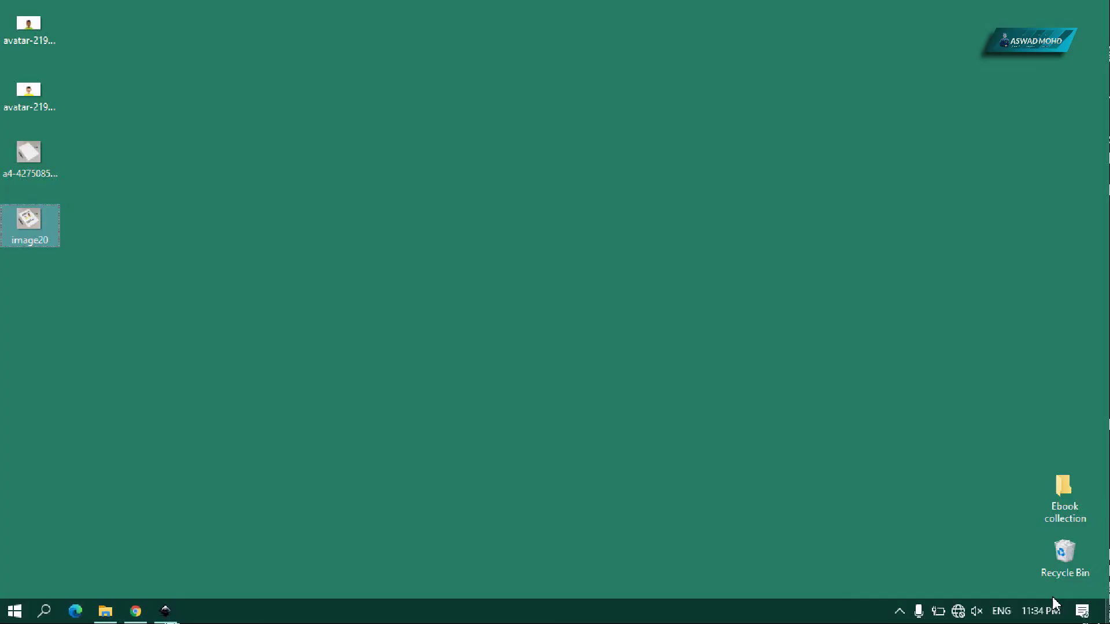